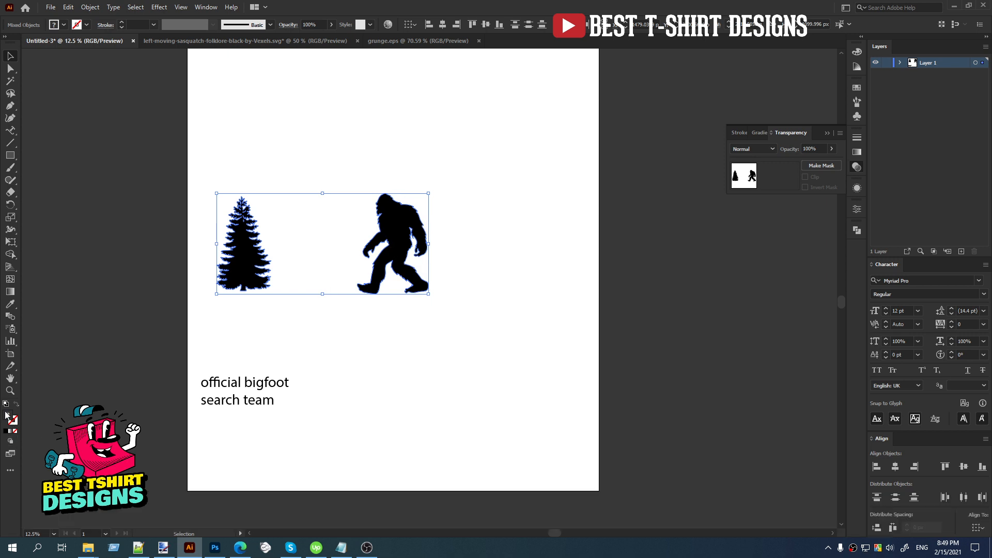
# Move the pine tree and bigfoot silhouettes together up to the upper part of the artboard.
pyautogui.doubleClick(7, 416)
pyautogui.moveTo(215, 184); pyautogui.dragTo(459, 324)
pyautogui.moveTo(405, 239); pyautogui.dragTo(407, 121)
pyautogui.click(361, 325)
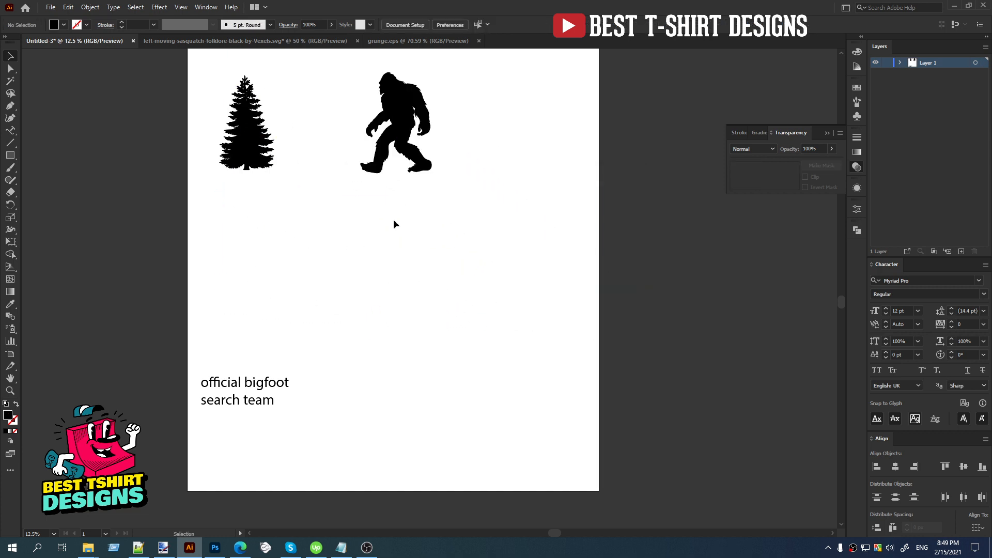
# Move the "official bigfoot search team" text down toward the lower edge of the artboard.
pyautogui.moveTo(352, 243); pyautogui.dragTo(531, 273)
pyautogui.moveTo(222, 317); pyautogui.dragTo(282, 449)
pyautogui.moveTo(273, 391); pyautogui.dragTo(276, 436)
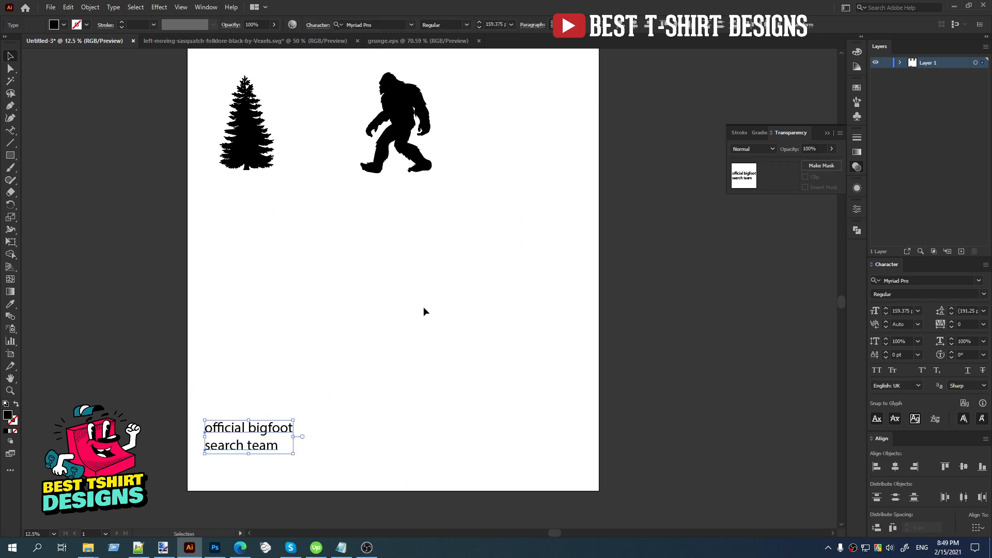
pyautogui.click(423, 306)
pyautogui.scroll(2, 423, 305)
pyautogui.moveTo(318, 78)
pyautogui.mouseDown()
pyautogui.moveTo(479, 246)
pyautogui.moveTo(211, 88)
pyautogui.moveTo(268, 208)
pyautogui.mouseUp()
pyautogui.click(471, 253)
pyautogui.click(290, 159)
pyautogui.moveTo(211, 93); pyautogui.dragTo(497, 262)
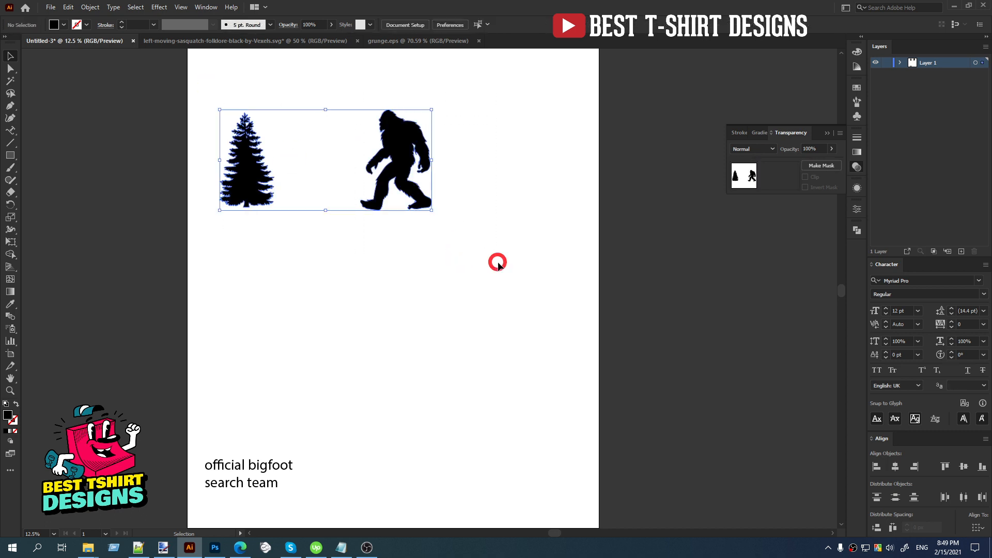
pyautogui.click(354, 287)
pyautogui.click(310, 150)
pyautogui.moveTo(316, 73); pyautogui.dragTo(520, 283)
pyautogui.click(343, 326)
pyautogui.scroll(-1, 349, 321)
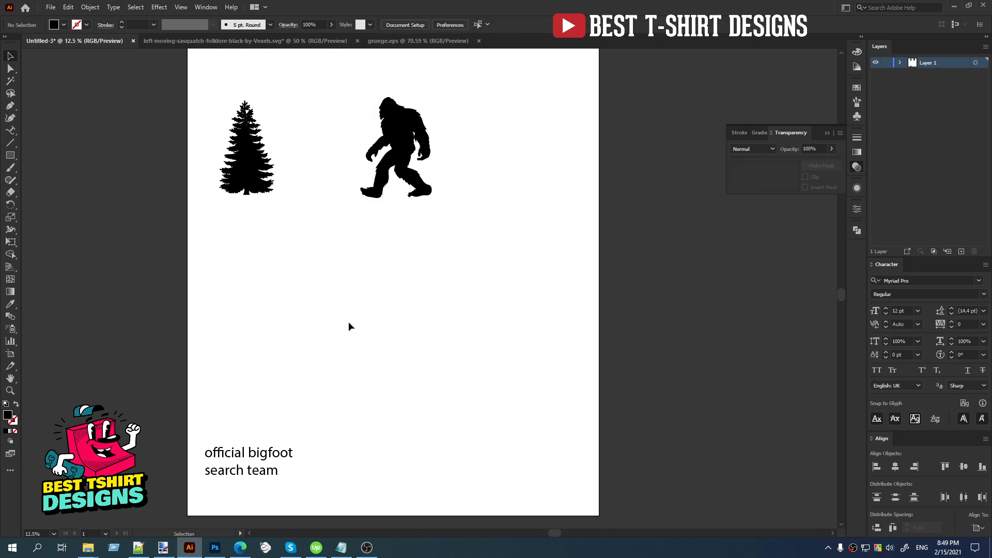
pyautogui.click(414, 367)
# Draw a black square about 299 px wide in the empty area below the tree and bigfoot silhouettes.
pyautogui.click(11, 155)
pyautogui.moveTo(304, 251)
pyautogui.mouseDown()
pyautogui.moveTo(380, 275)
pyautogui.moveTo(489, 275)
pyautogui.moveTo(502, 261)
pyautogui.moveTo(309, 265)
pyautogui.moveTo(295, 249)
pyautogui.mouseUp()
pyautogui.press('v')
pyautogui.keyDown('alt'); pyautogui.scroll(2, 307, 260); pyautogui.keyUp('alt')
pyautogui.scroll(-7, 308, 259)
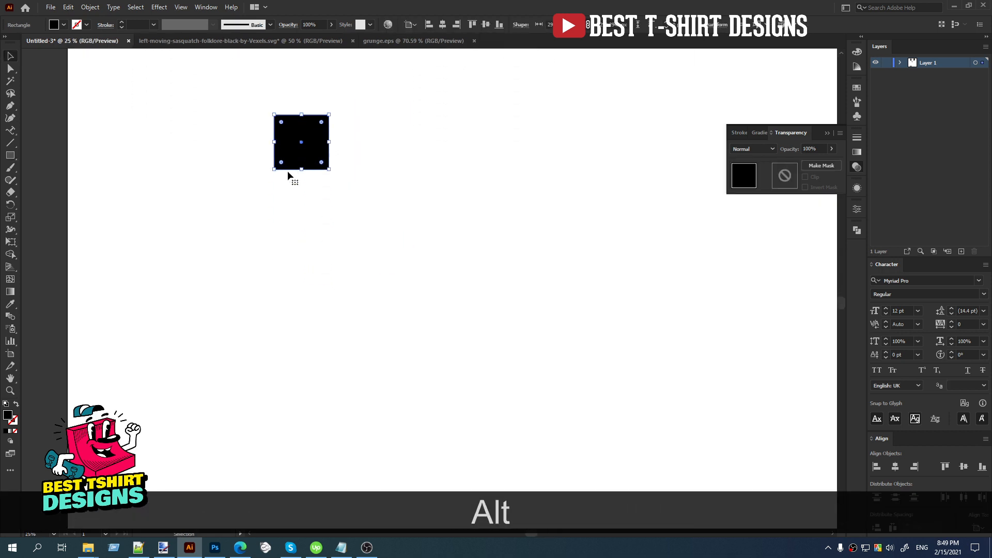
pyautogui.keyDown('alt'); pyautogui.scroll(-1, 276, 162); pyautogui.keyUp('alt')
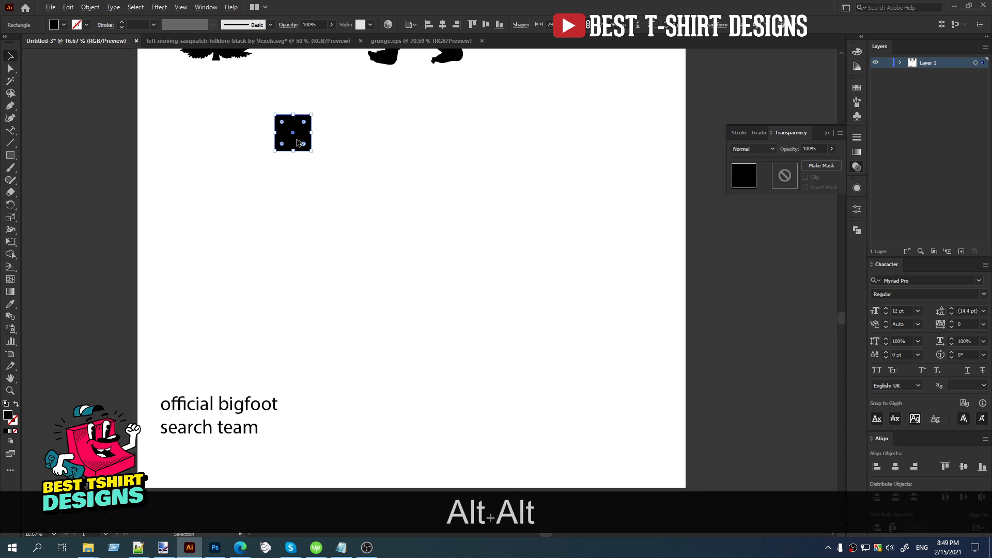
# Duplicate the black square straight down twice at equal spacing to make a column of three.
pyautogui.keyDown('alt'); pyautogui.moveTo(297, 143); pyautogui.dragTo(299, 234); pyautogui.keyUp('alt')
pyautogui.hotkey('ctrl', 'd')
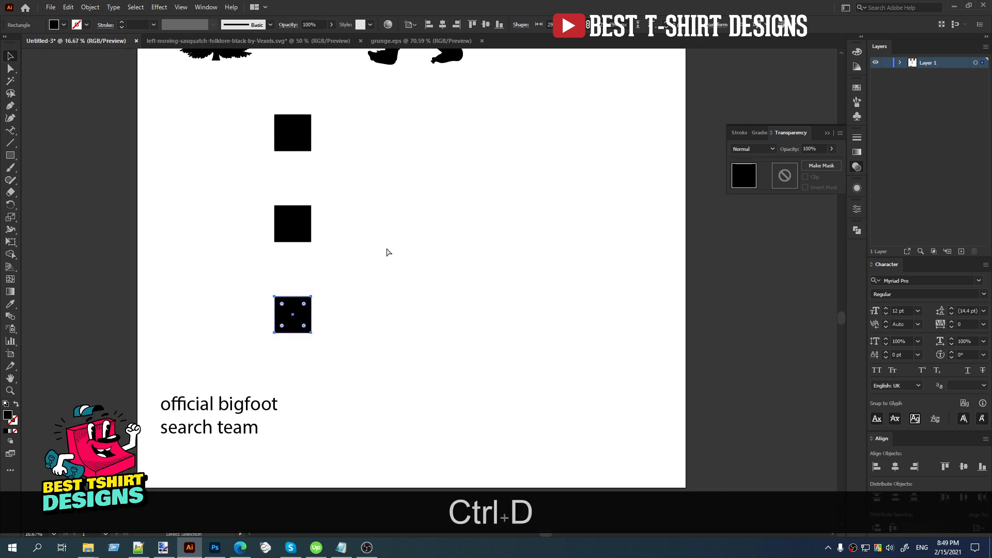
pyautogui.click(368, 339)
pyautogui.moveTo(378, 356); pyautogui.dragTo(222, 98)
pyautogui.click(221, 191)
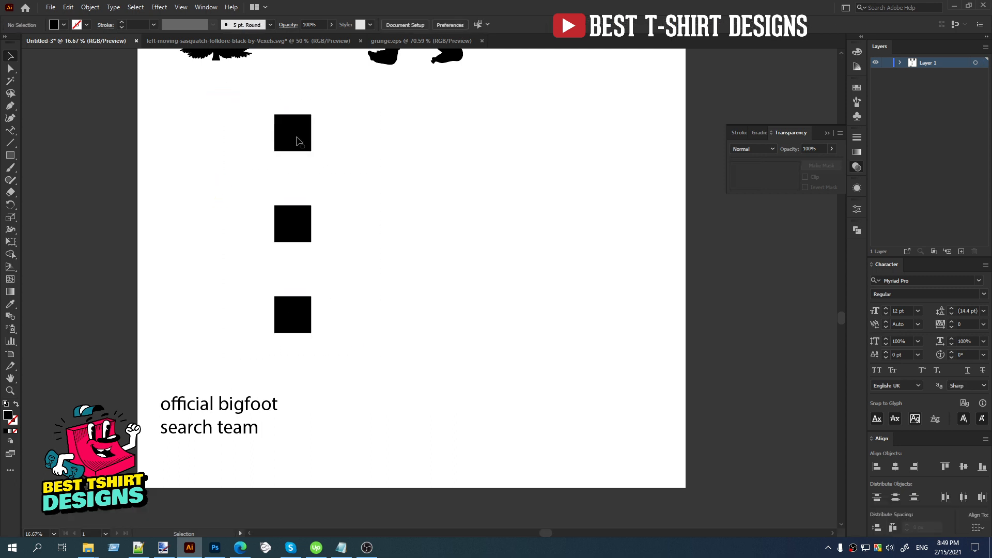
# Fill the top square of the column with dark red.
pyautogui.click(289, 132)
pyautogui.click(63, 24)
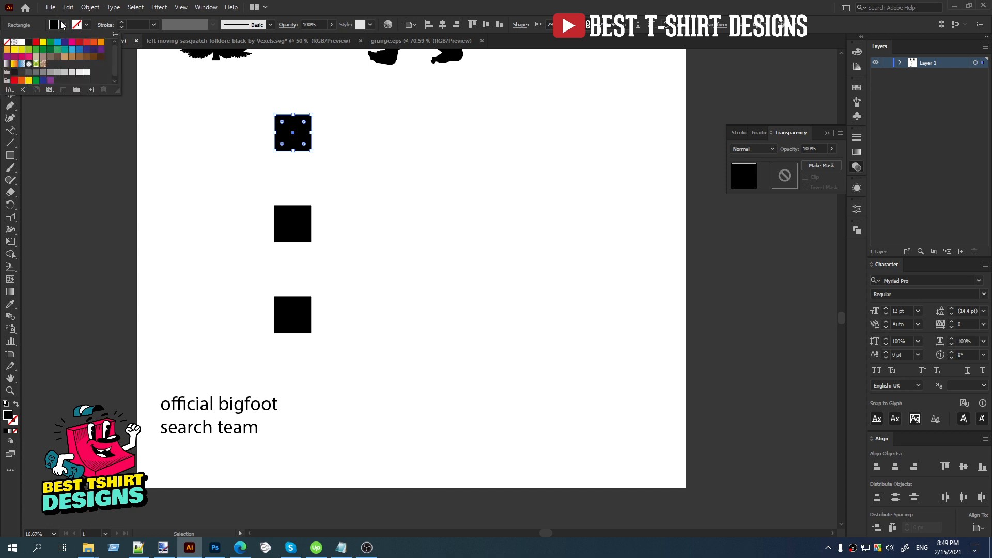
pyautogui.click(79, 42)
pyautogui.click(178, 238)
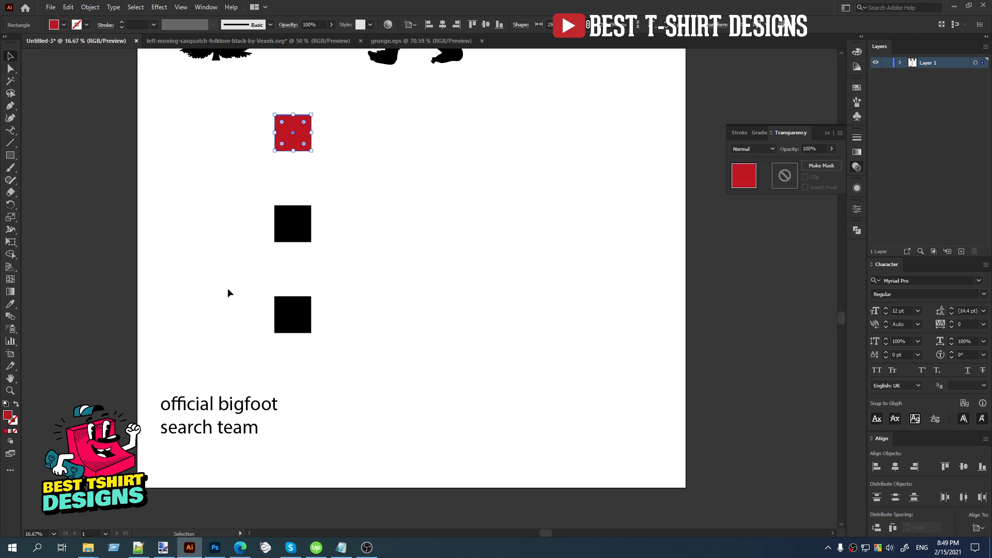
# Fill the bottom square of the column with yellow-orange.
pyautogui.click(308, 329)
pyautogui.click(63, 25)
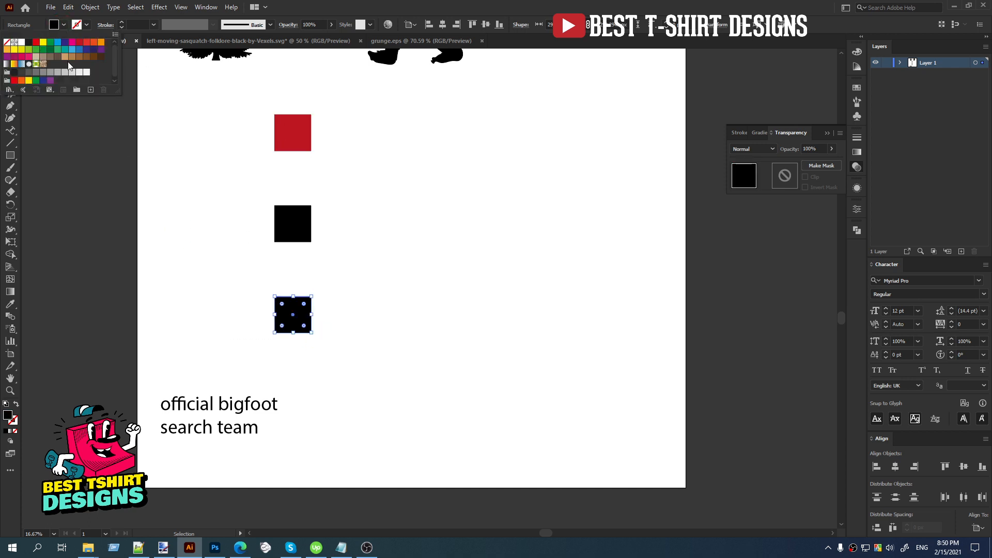
pyautogui.click(9, 54)
pyautogui.click(187, 200)
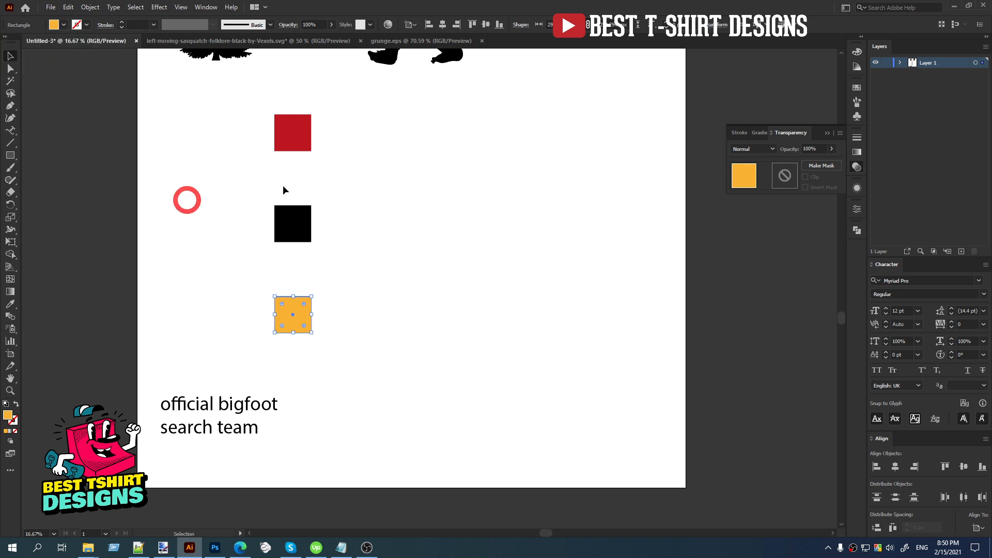
pyautogui.click(292, 133)
pyautogui.keyDown('shift'); pyautogui.click(290, 316); pyautogui.keyUp('shift')
pyautogui.click(364, 305)
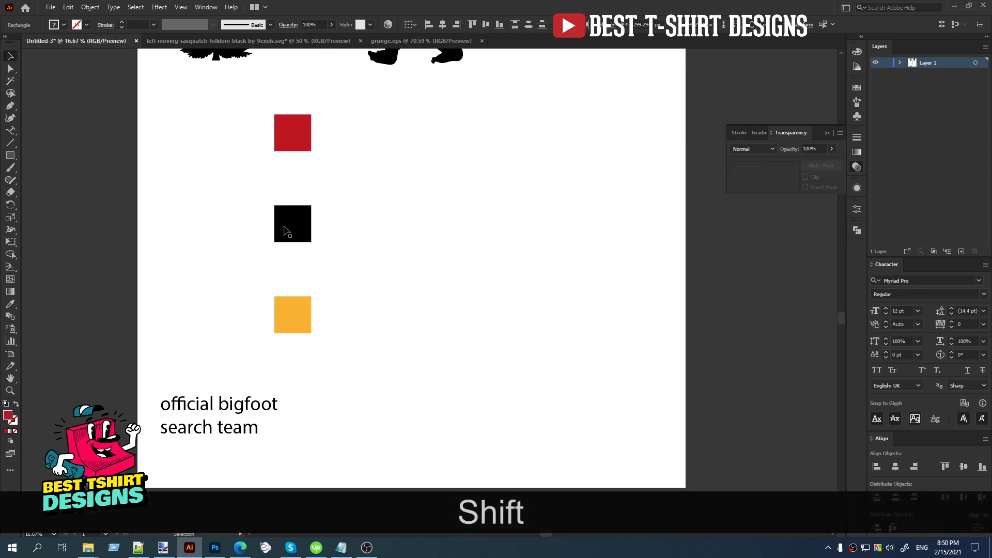
# Fill the middle square of the column with green.
pyautogui.click(286, 225)
pyautogui.click(59, 25)
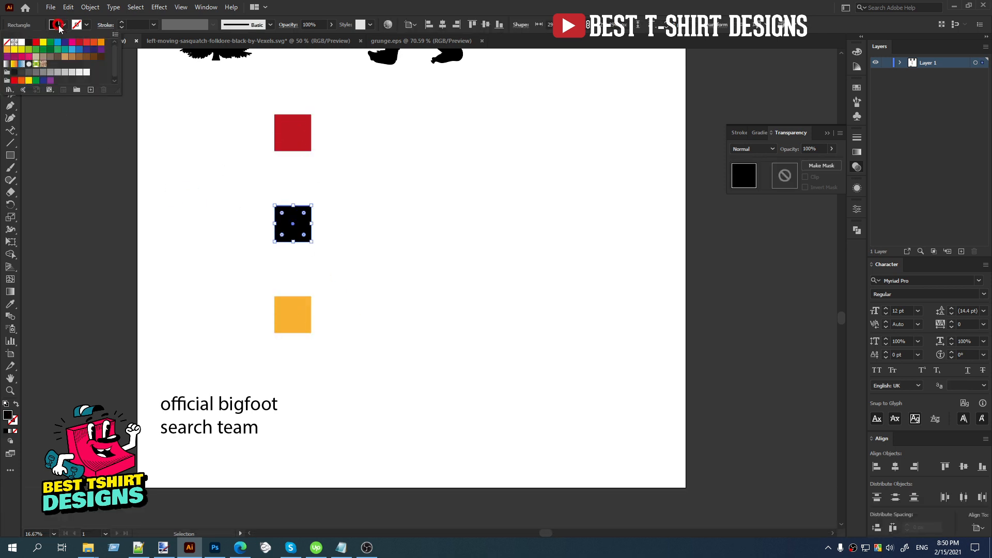
pyautogui.click(58, 52)
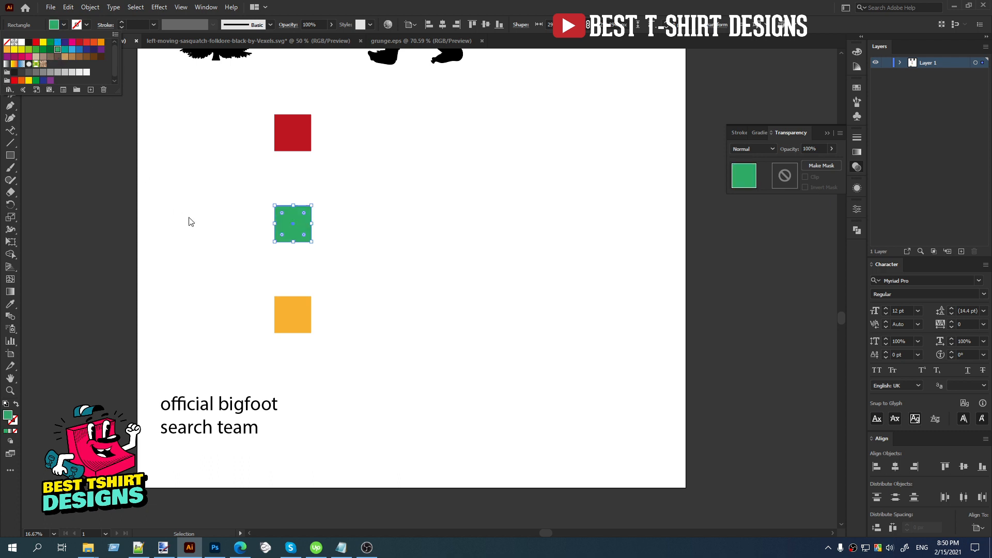
# Make a blend from the red, green and yellow-orange squares.
pyautogui.moveTo(247, 131); pyautogui.dragTo(365, 315)
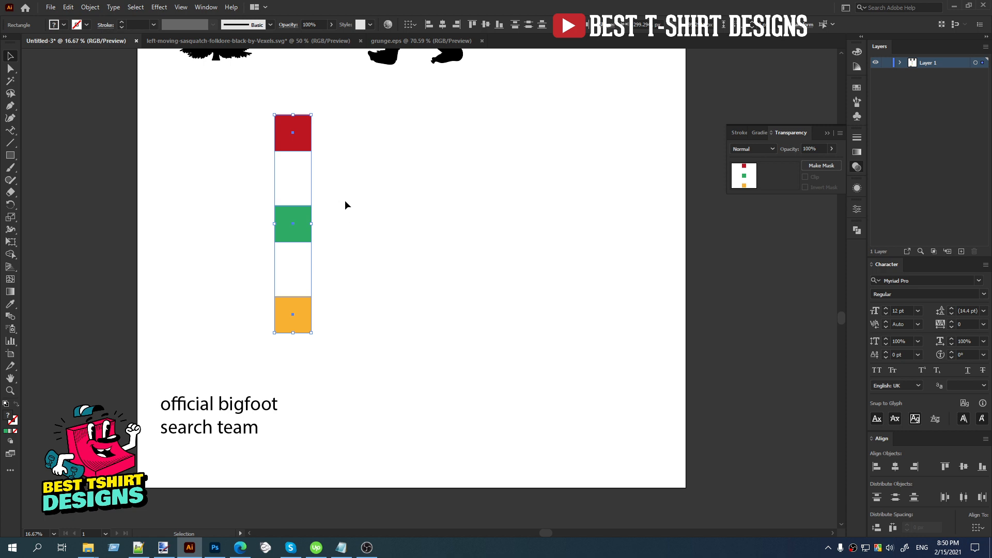
pyautogui.click(90, 7)
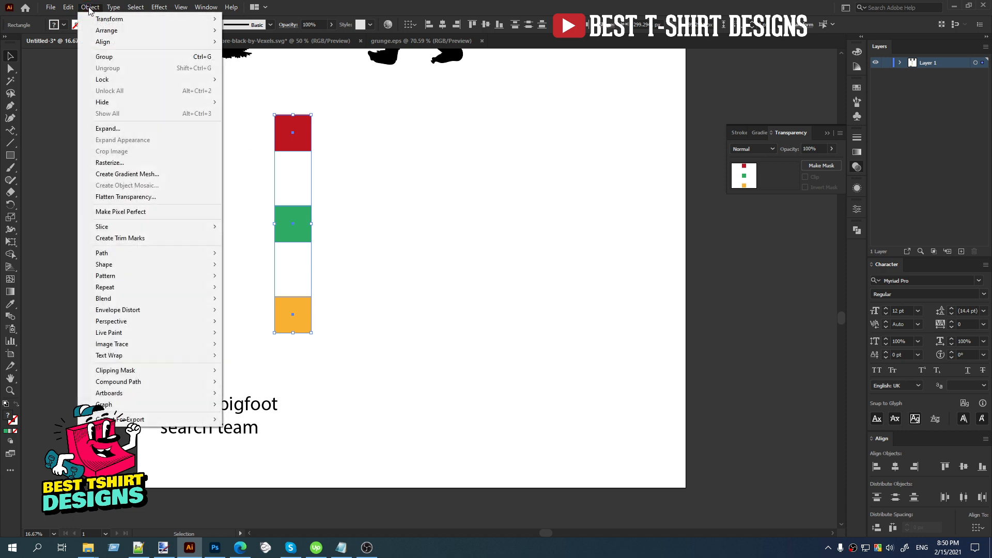
pyautogui.moveTo(130, 303)
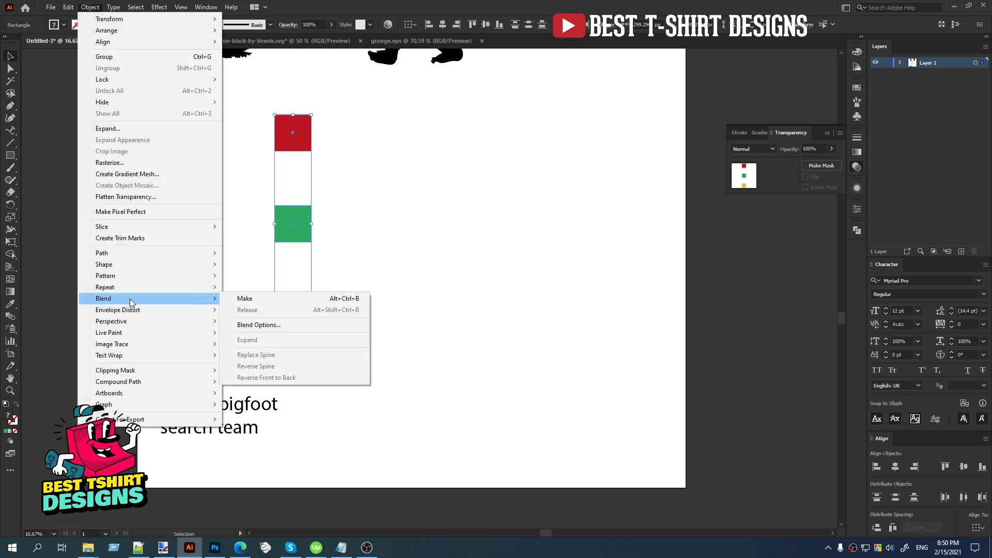
pyautogui.click(265, 301)
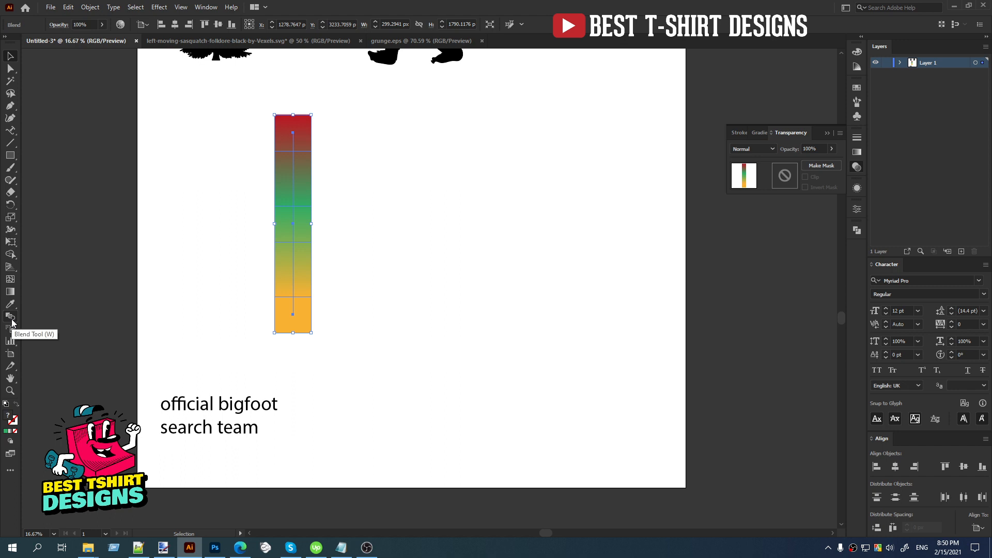
# Set the blend's spacing to Specified Steps with 10 steps.
pyautogui.doubleClick(10, 317)
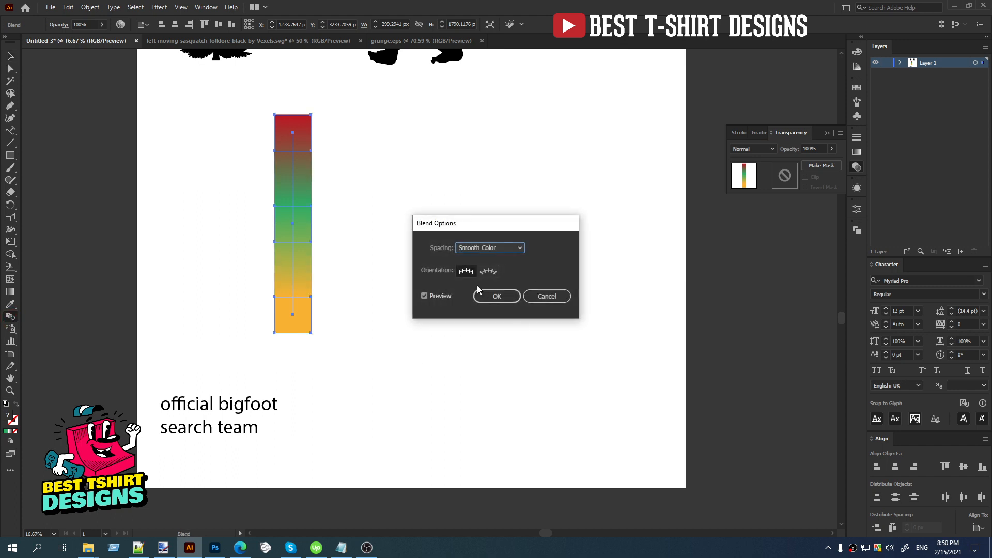
pyautogui.click(492, 252)
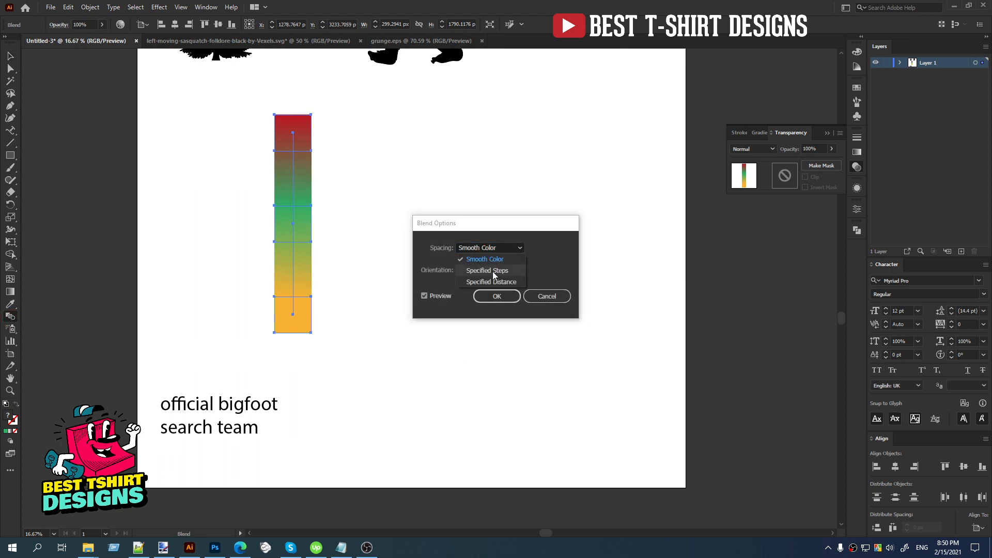
pyautogui.click(486, 271)
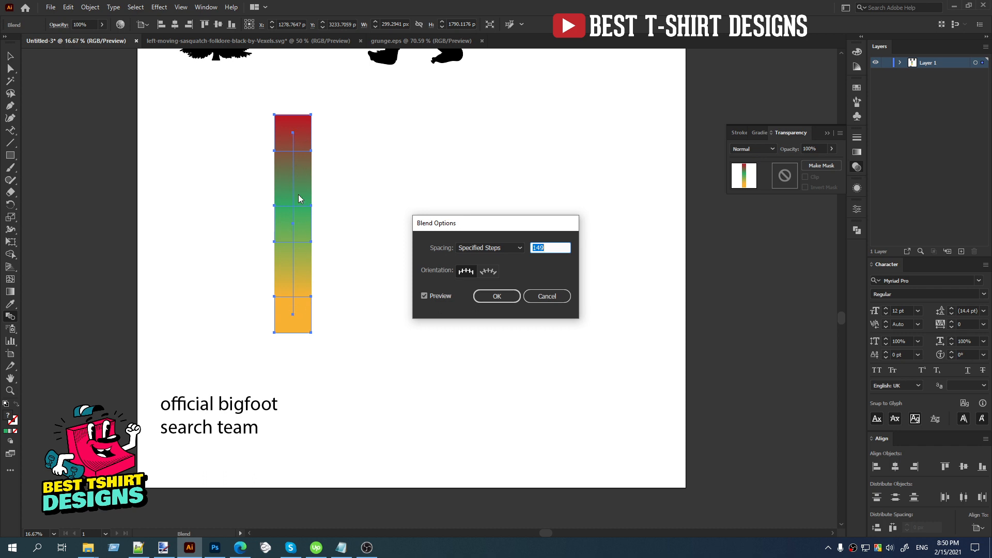
pyautogui.write('80')
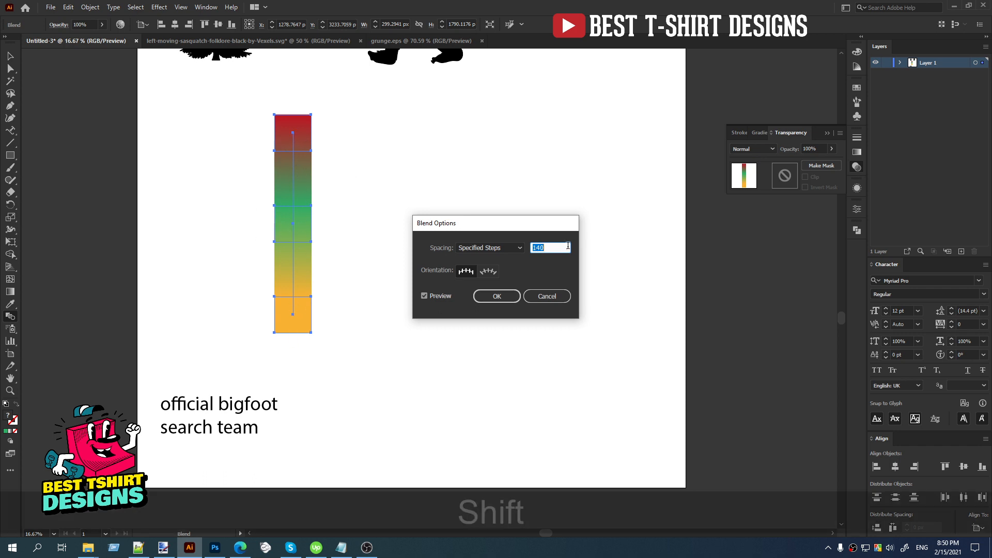
pyautogui.hotkey('shift', 'Down')
pyautogui.hotkey('shift', 'Down')
pyautogui.hotkey('shift', 'Down')
pyautogui.hotkey('shift', 'Down')
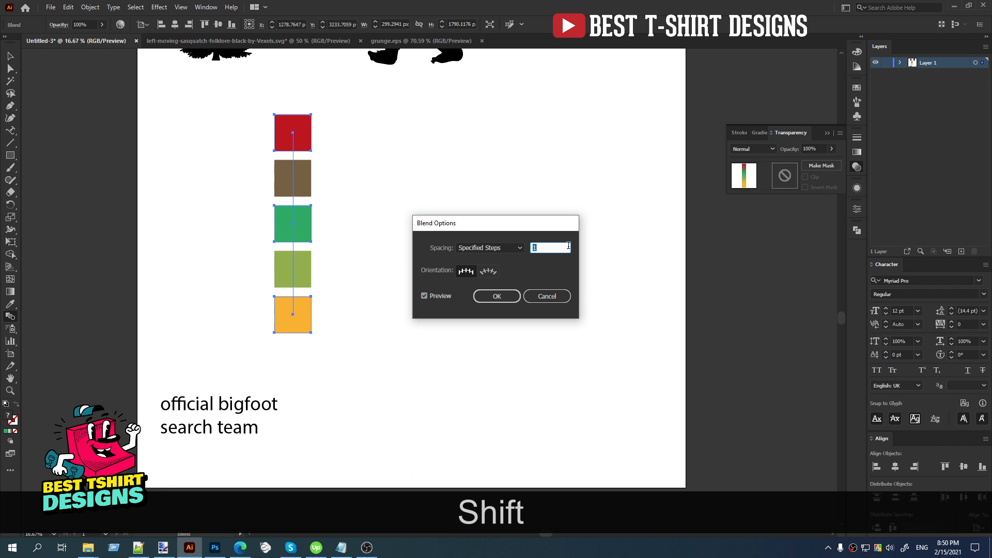
pyautogui.press('Up')
pyautogui.press('Up')
pyautogui.press('Up')
pyautogui.press('Up')
pyautogui.press('Up')
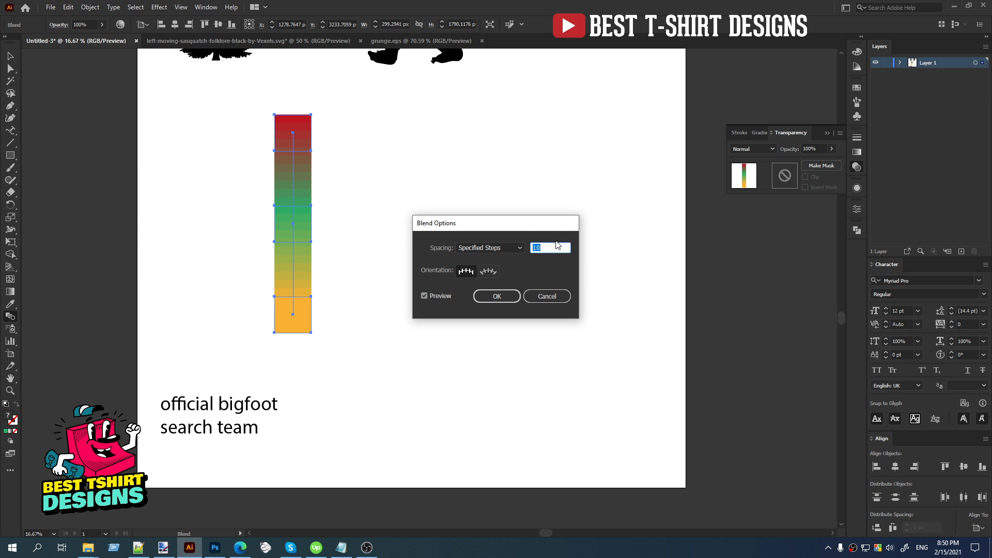
pyautogui.click(505, 296)
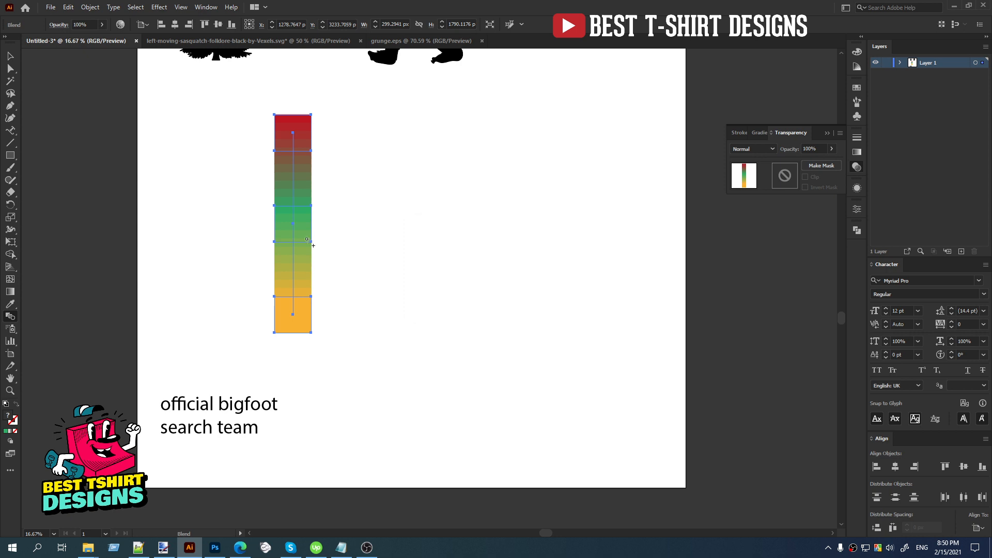
# Expand the blended color strip into separate shapes, with Object and Fill included.
pyautogui.press('v')
pyautogui.scroll(5, 298, 201)
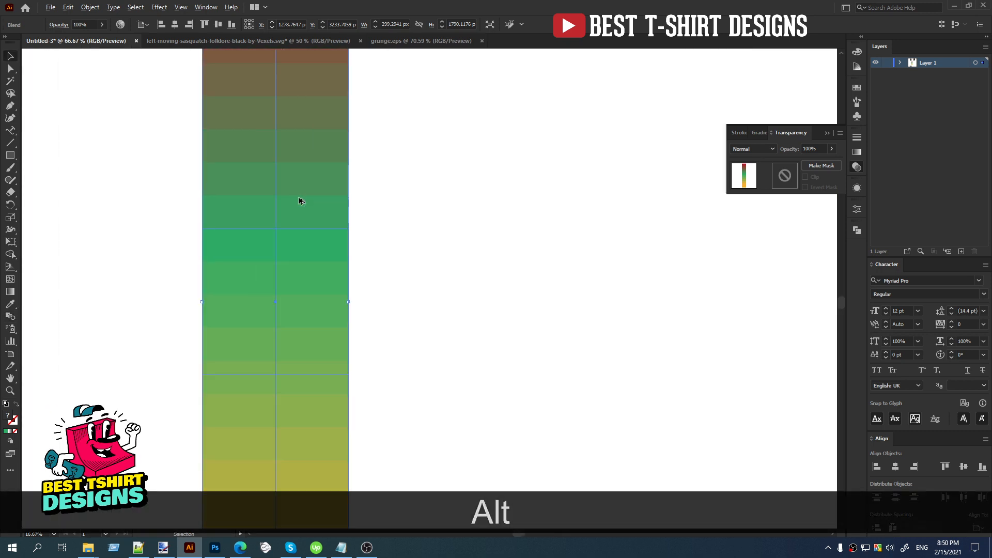
pyautogui.scroll(-2, 297, 209)
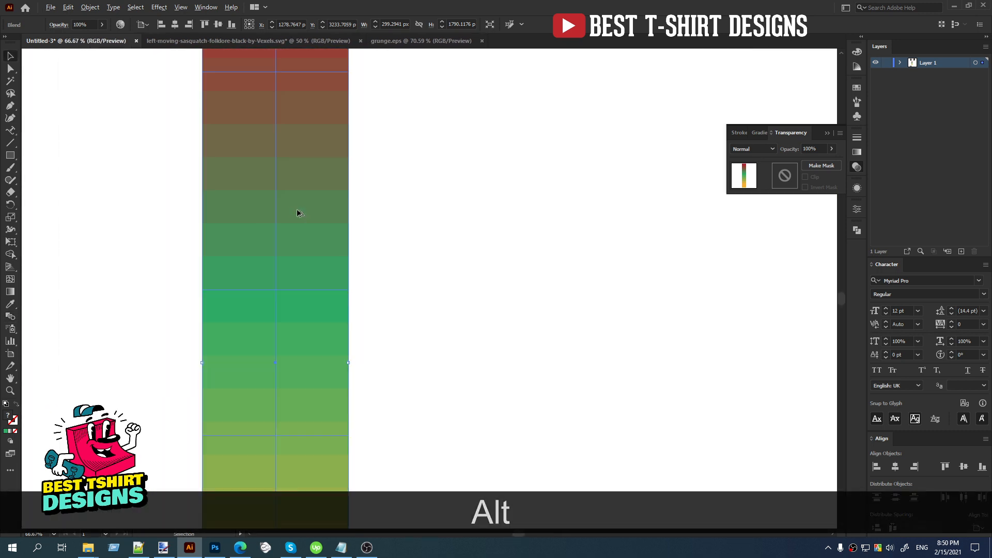
pyautogui.scroll(-1, 297, 211)
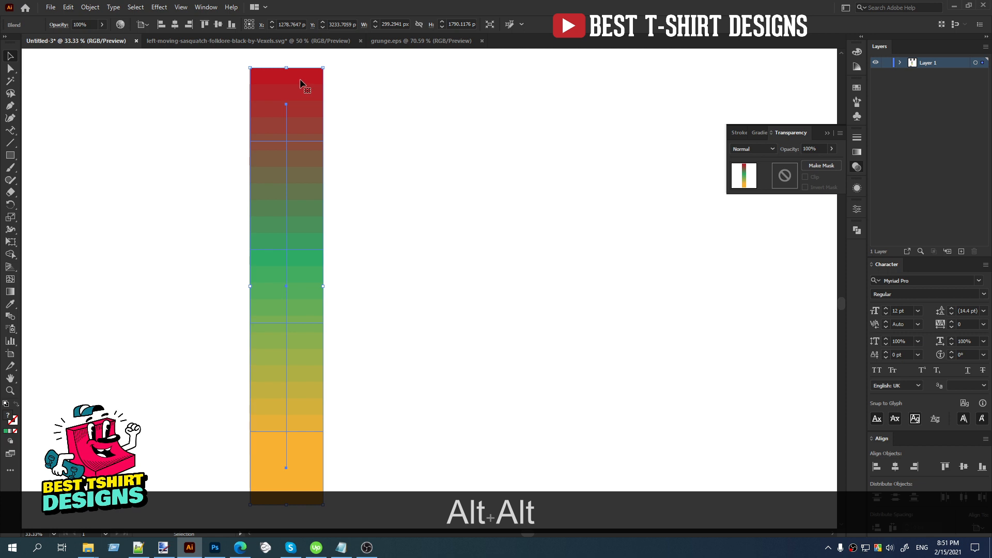
pyautogui.scroll(-1, 293, 132)
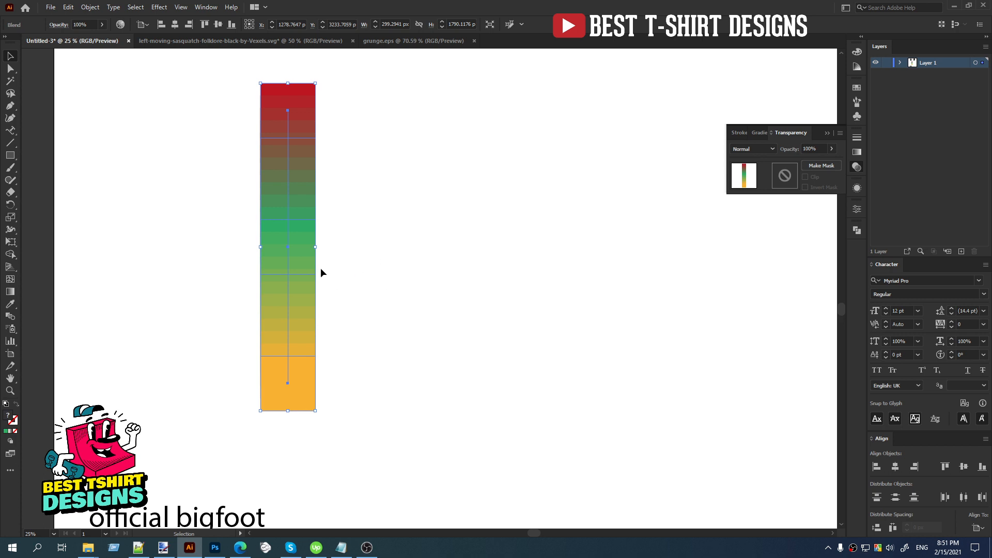
pyautogui.click(90, 7)
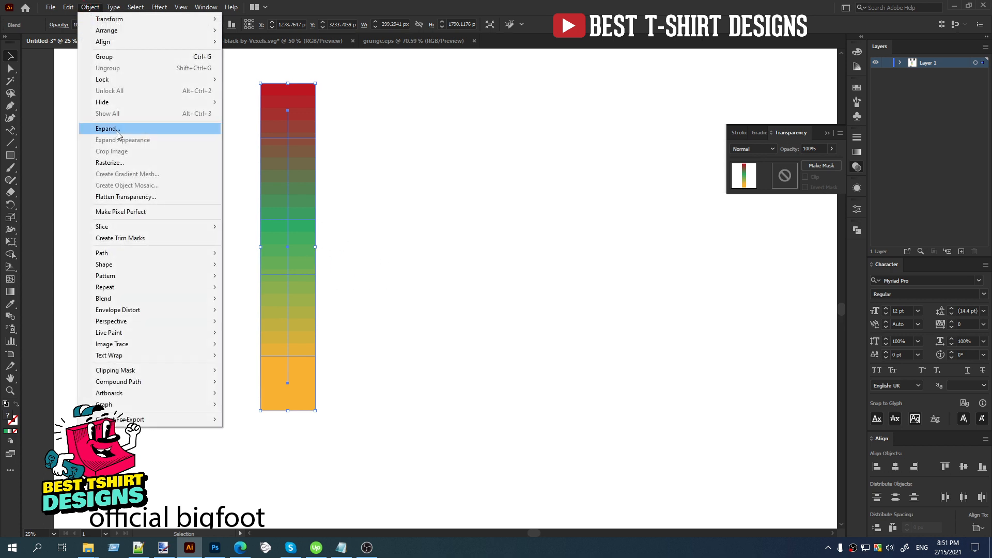
pyautogui.click(117, 129)
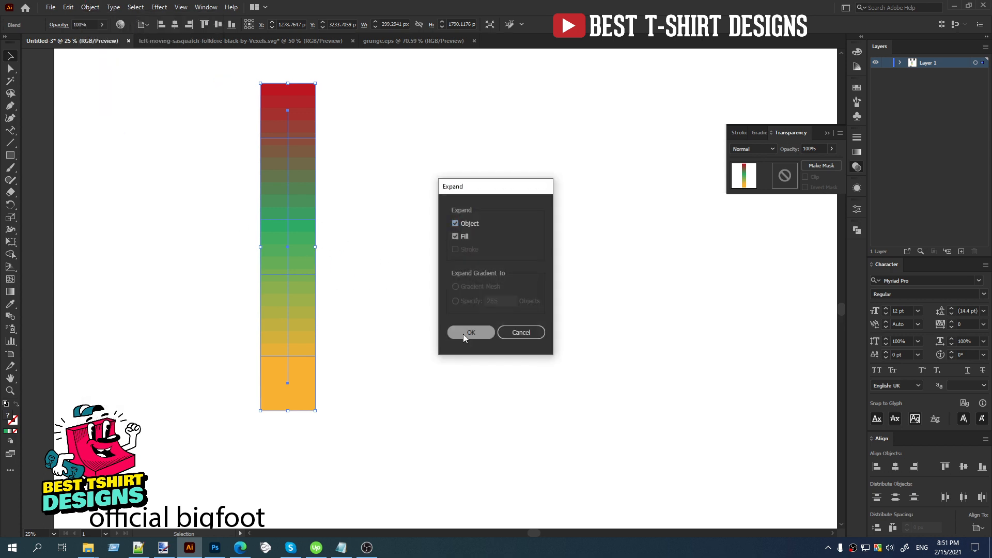
pyautogui.click(463, 333)
pyautogui.click(394, 327)
# Move the expanded color strip horizontally toward the artboard's left edge.
pyautogui.scroll(-1, 129, 297)
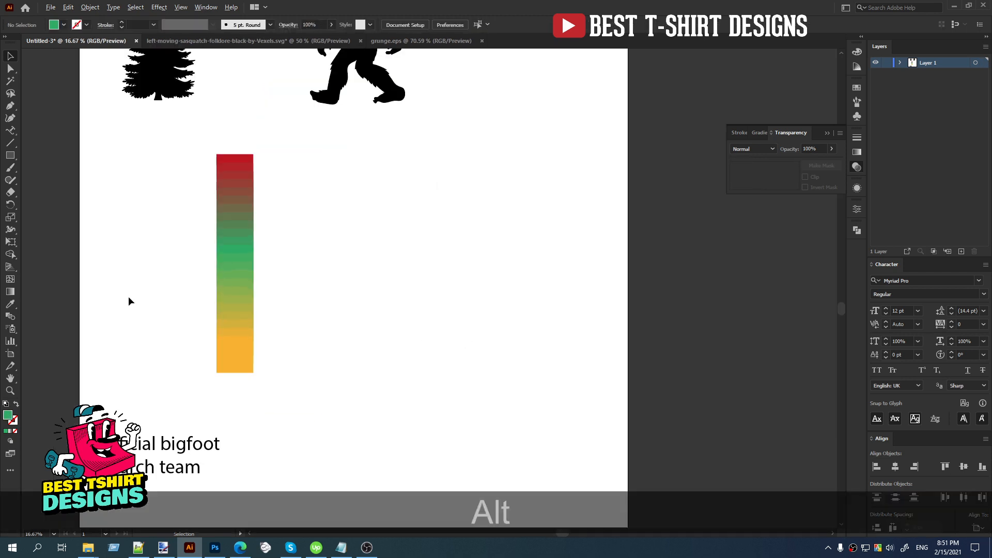
pyautogui.moveTo(231, 290); pyautogui.dragTo(199, 291)
pyautogui.click(281, 288)
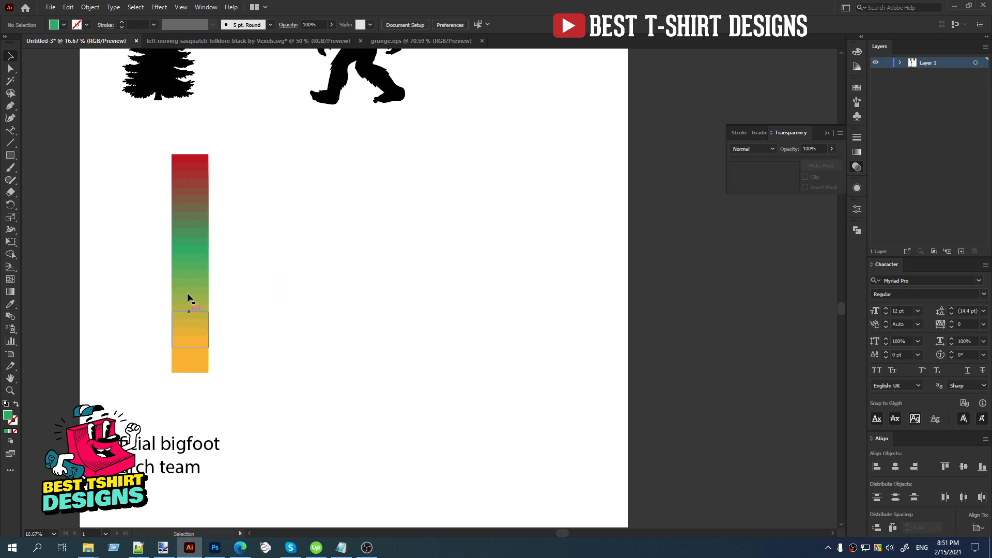
# Draw a long, thin green horizontal bar to the right of the color strip, near its upper end.
pyautogui.click(10, 155)
pyautogui.moveTo(275, 168)
pyautogui.mouseDown()
pyautogui.moveTo(486, 189)
pyautogui.moveTo(568, 176)
pyautogui.mouseUp()
pyautogui.press('v')
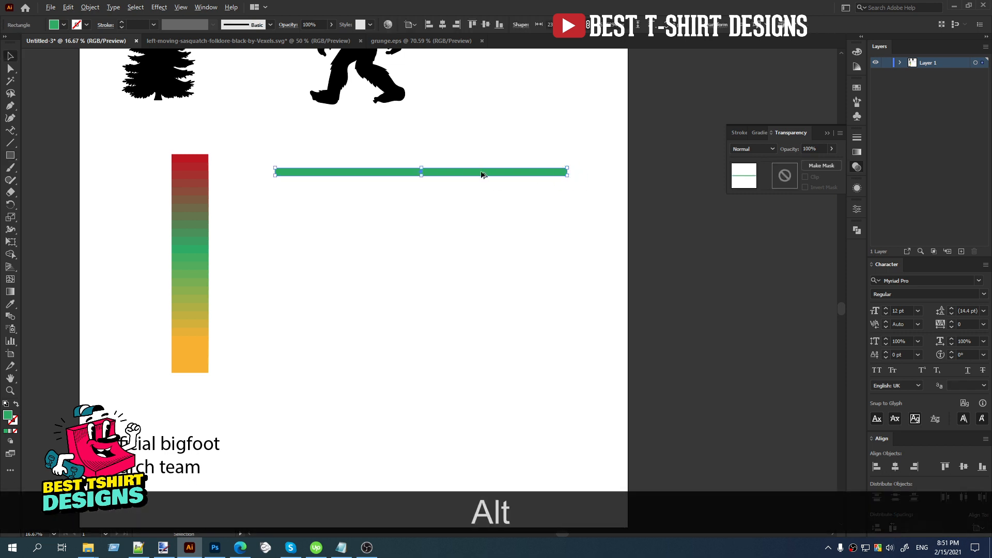
# Duplicate the thin green bar straight down the artboard and stretch the copy into a much thicker bar.
pyautogui.moveTo(482, 173); pyautogui.dragTo(485, 412)
pyautogui.moveTo(425, 412); pyautogui.dragTo(429, 437)
pyautogui.click(506, 363)
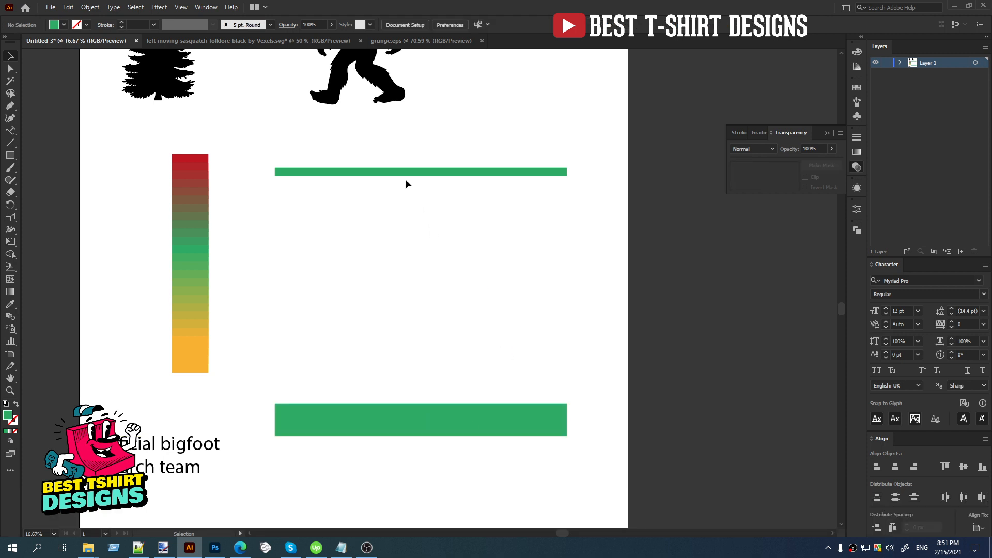
# Blend the thin upper green bar with the thick lower green bar.
pyautogui.moveTo(391, 148); pyautogui.dragTo(479, 482)
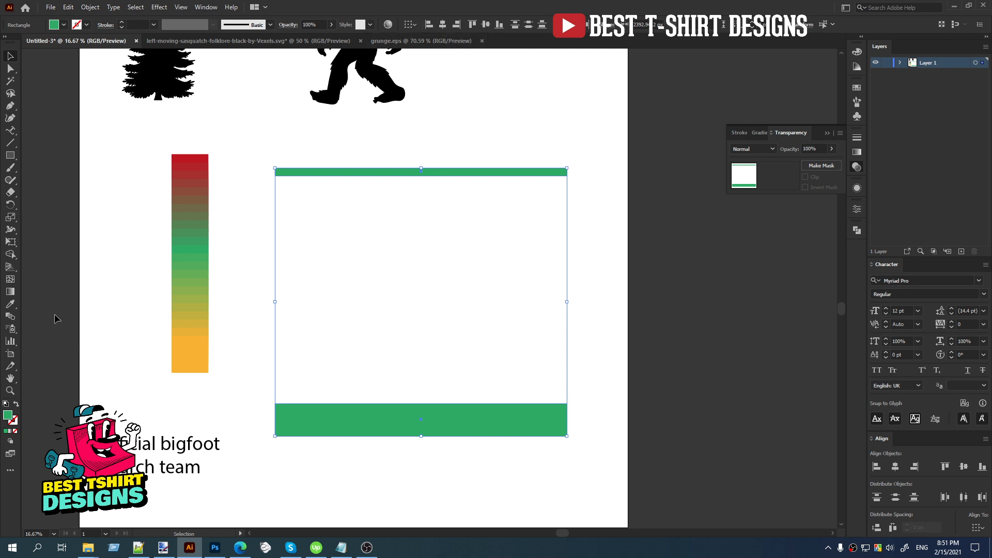
pyautogui.click(12, 317)
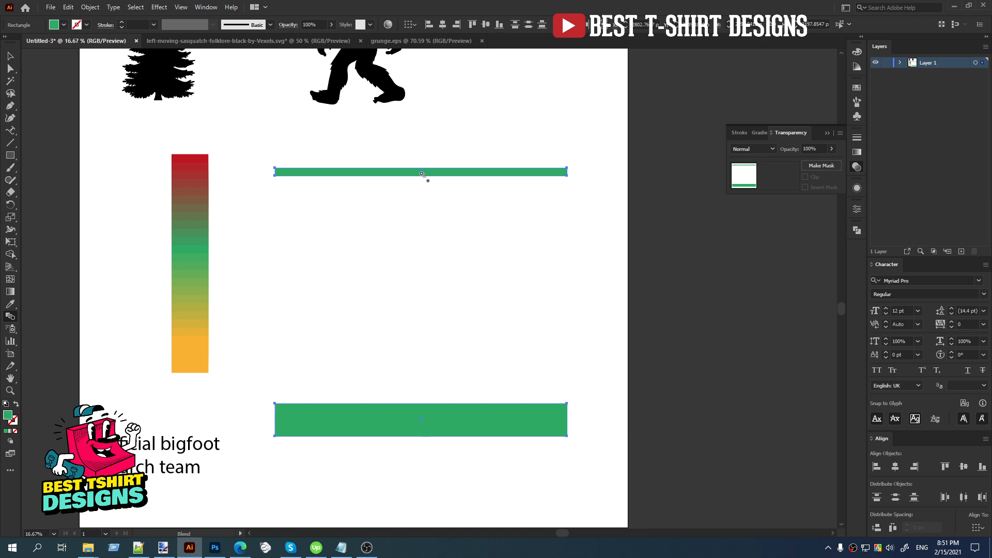
pyautogui.click(425, 420)
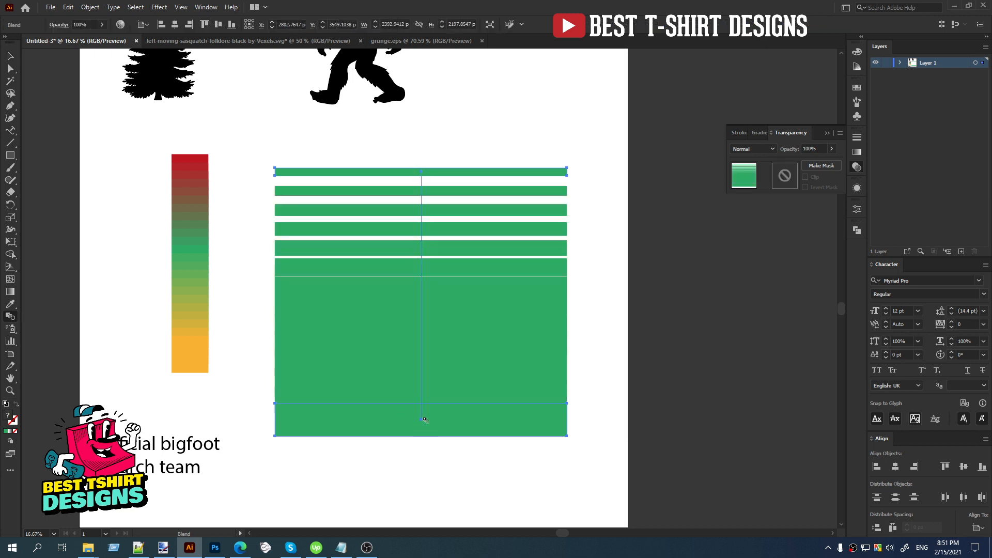
pyautogui.press('v')
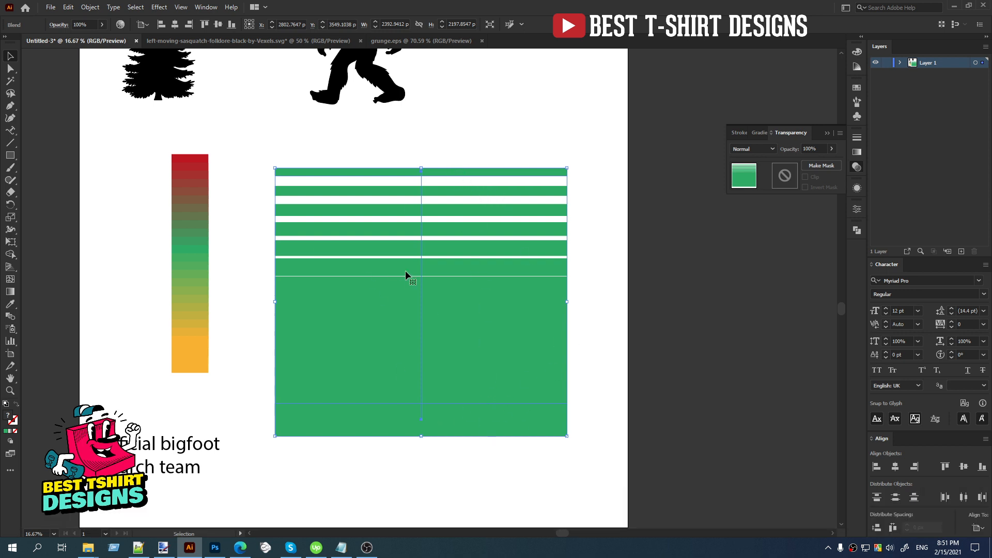
# Set the bar blend's spacing to Specified Steps with 10 steps.
pyautogui.doubleClick(10, 317)
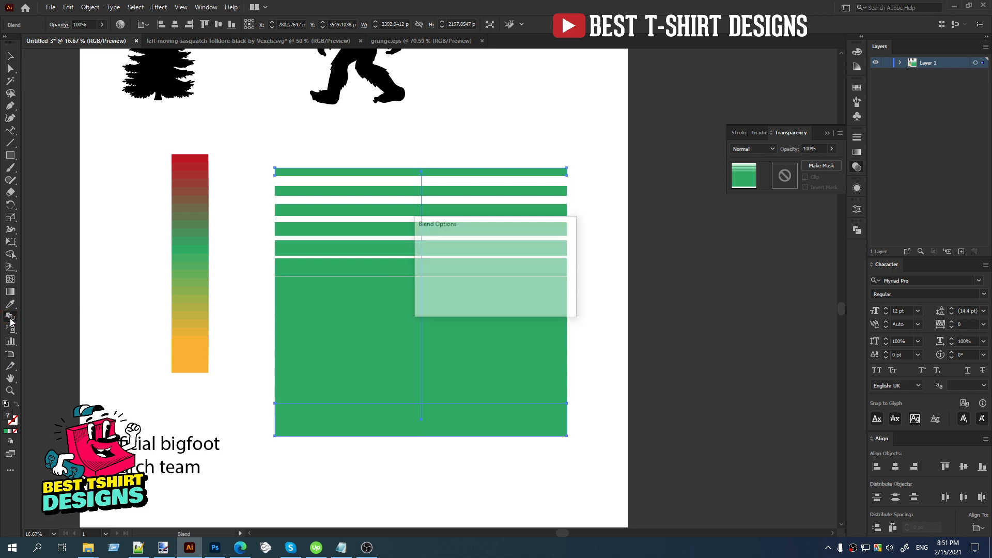
pyautogui.moveTo(528, 227); pyautogui.dragTo(693, 228)
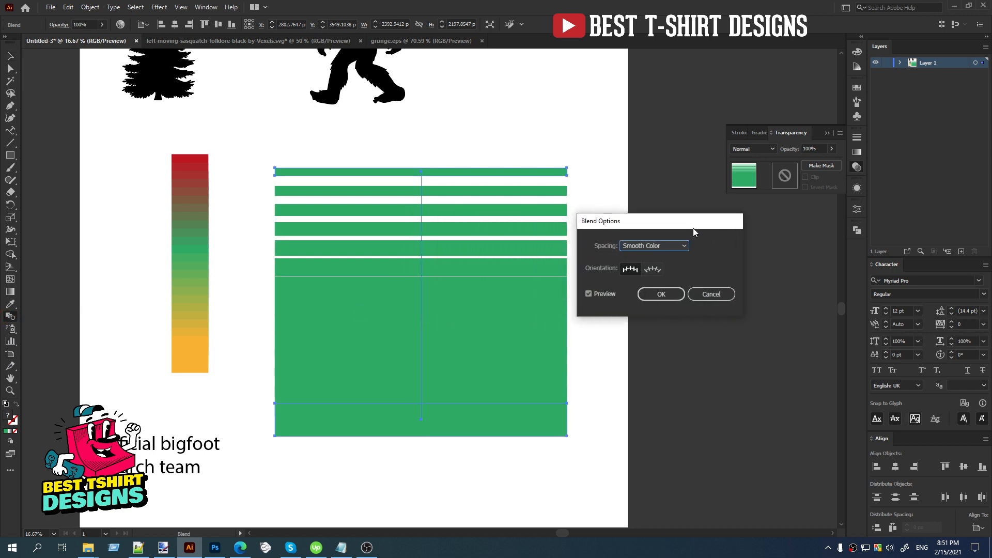
pyautogui.click(660, 246)
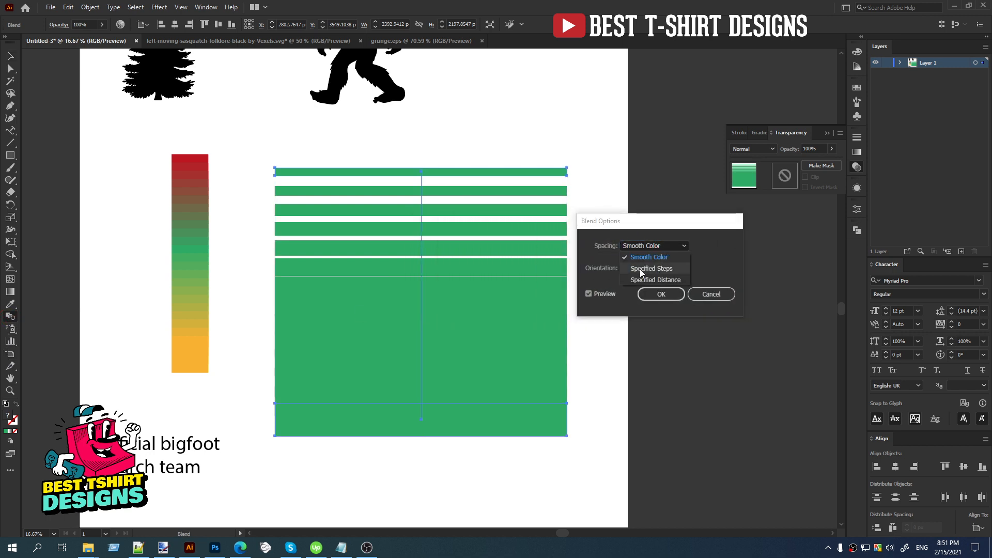
pyautogui.click(640, 269)
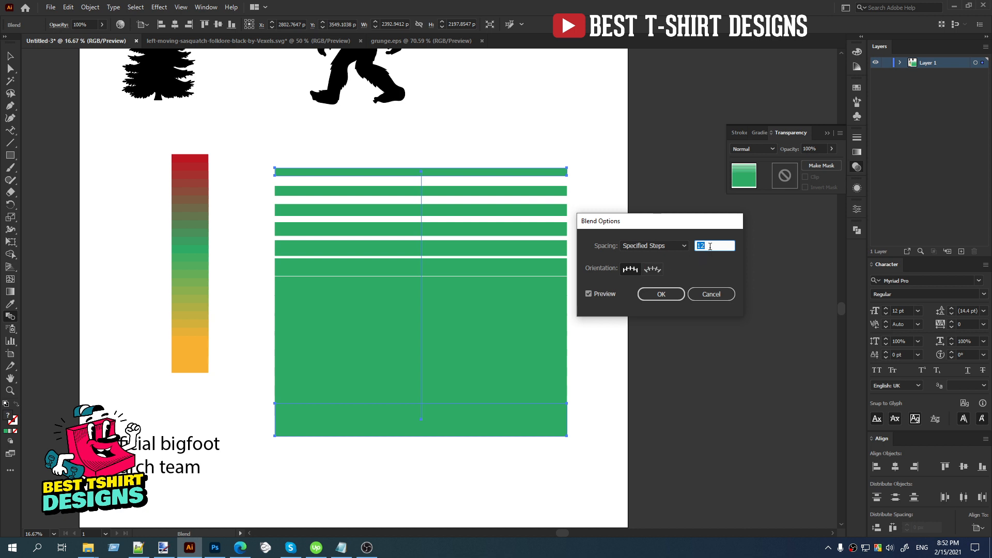
pyautogui.press('Down')
pyautogui.press('Down')
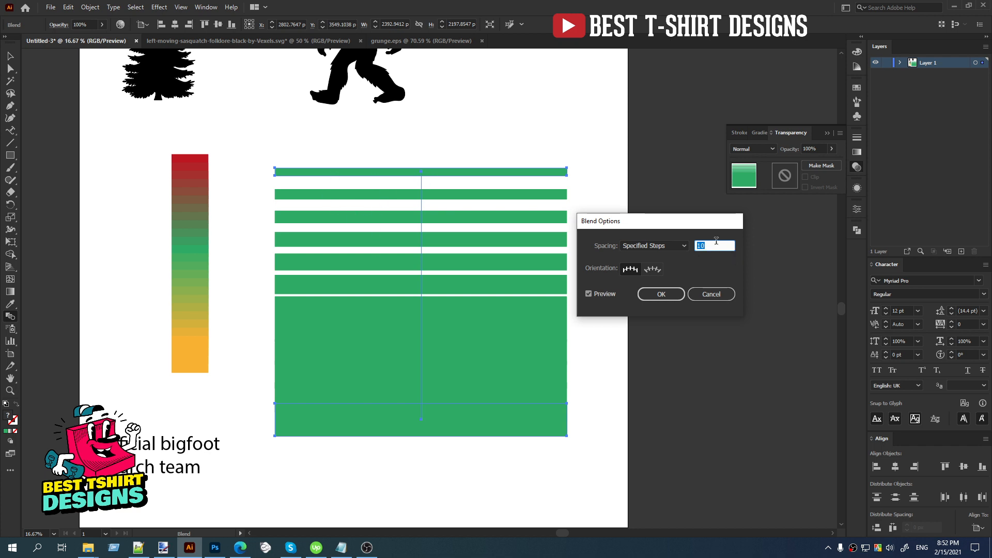
pyautogui.click(659, 293)
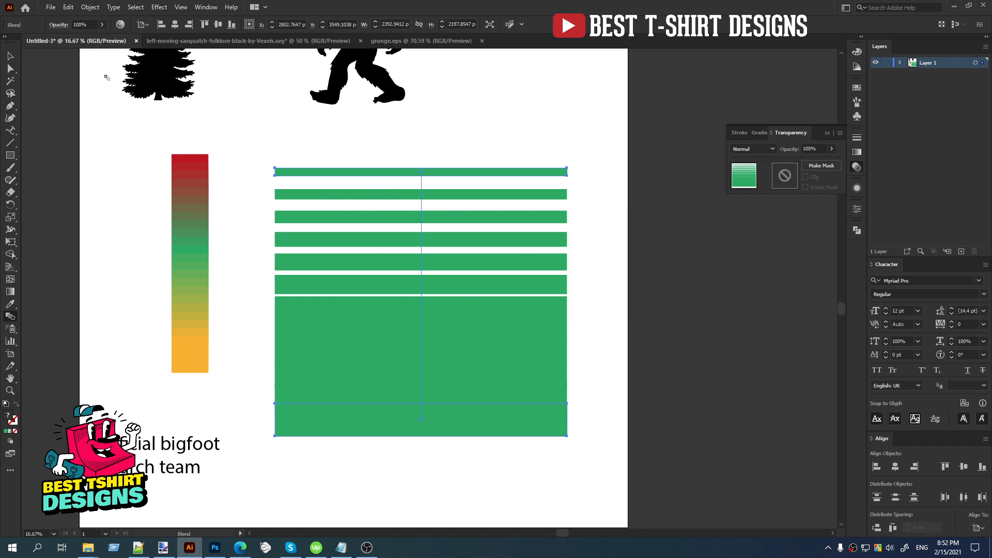
# Expand the blended bars into separate shapes, with Object and Fill included.
pyautogui.press('v')
pyautogui.click(90, 7)
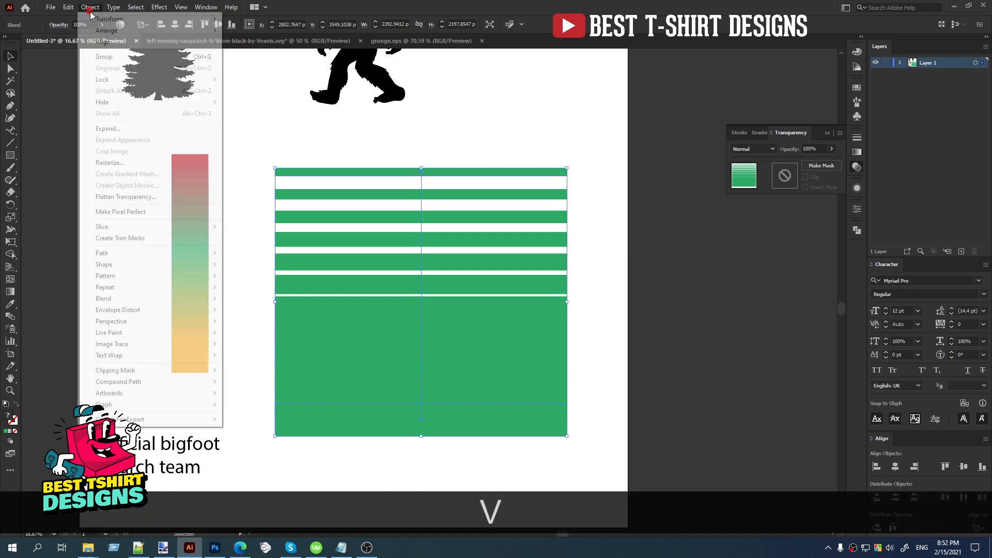
pyautogui.click(108, 128)
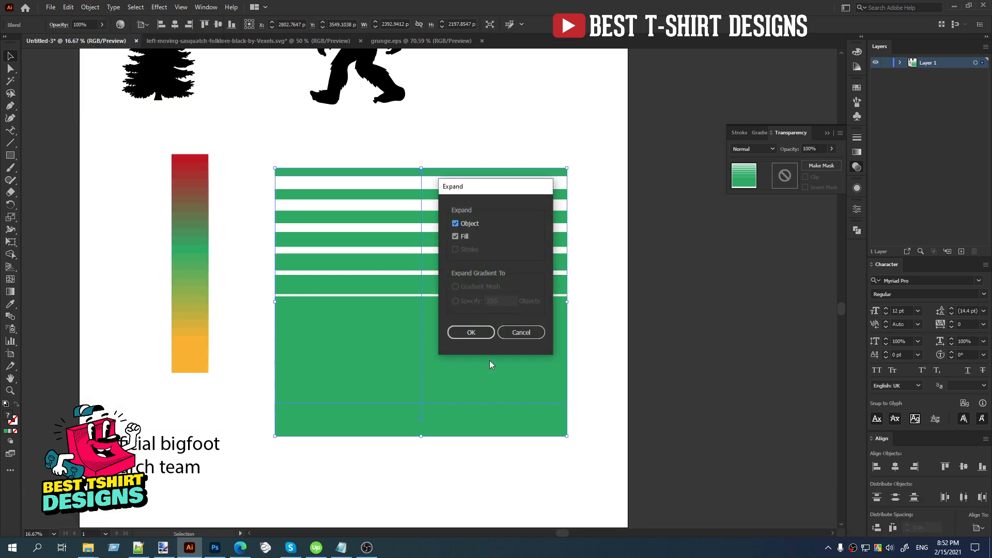
pyautogui.click(479, 334)
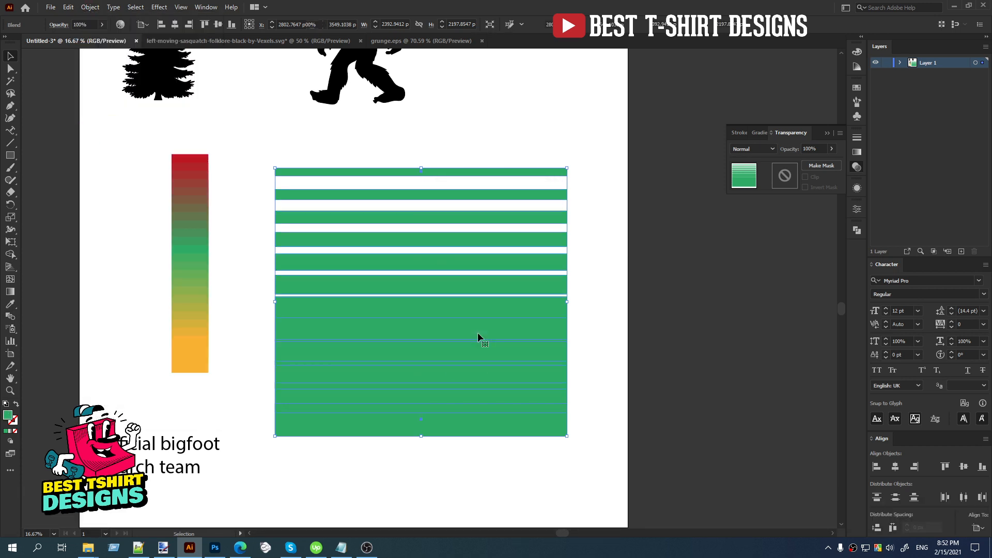
# Isolate the bar group, raise its topmost bar, and distribute all the bars with equal vertical spacing.
pyautogui.doubleClick(451, 174)
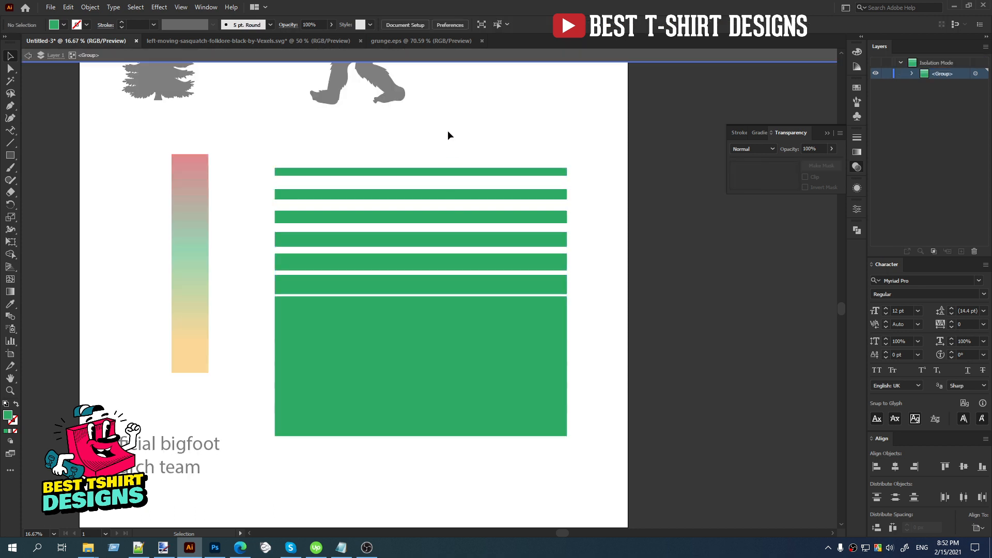
pyautogui.moveTo(447, 119); pyautogui.dragTo(614, 468)
pyautogui.click(612, 380)
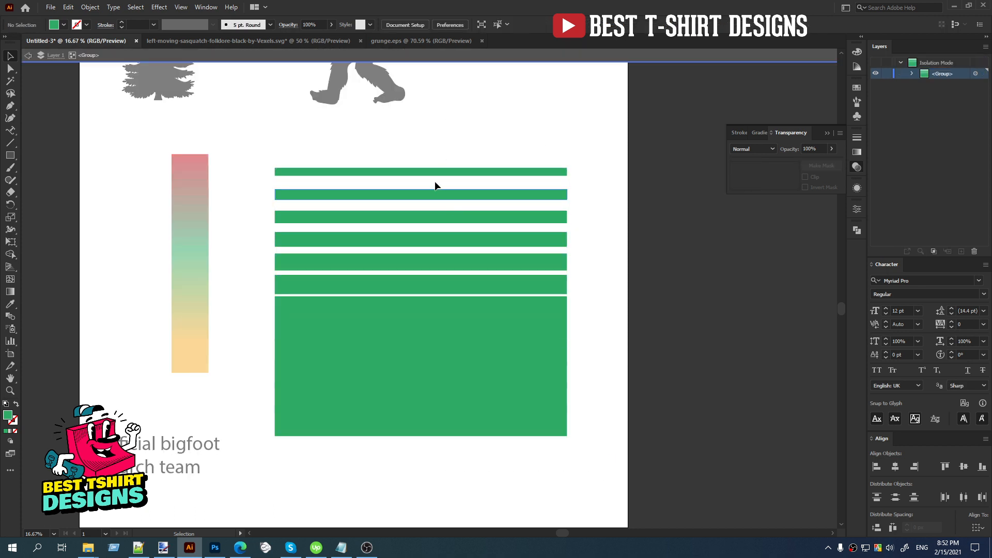
pyautogui.moveTo(437, 146); pyautogui.dragTo(573, 518)
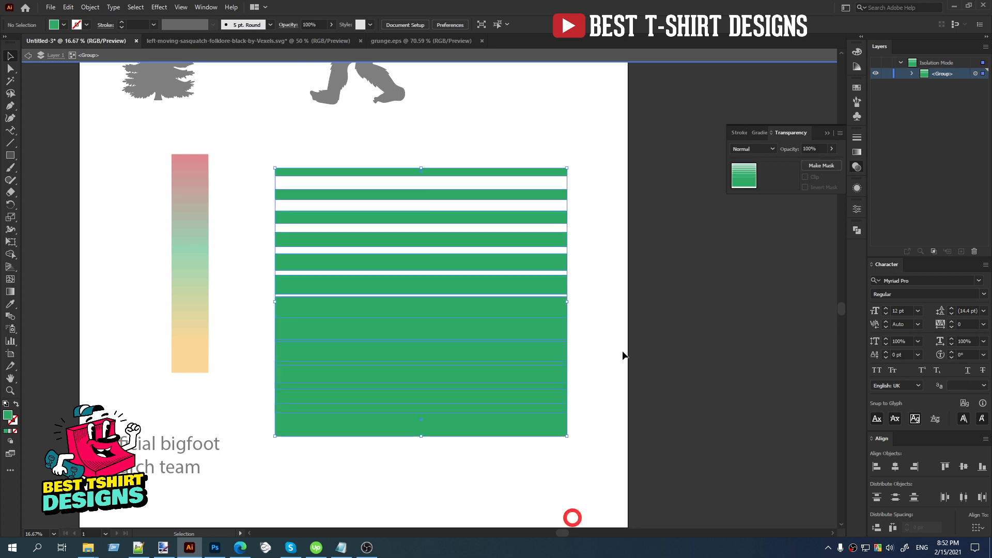
pyautogui.click(615, 288)
pyautogui.moveTo(470, 172); pyautogui.dragTo(574, 478)
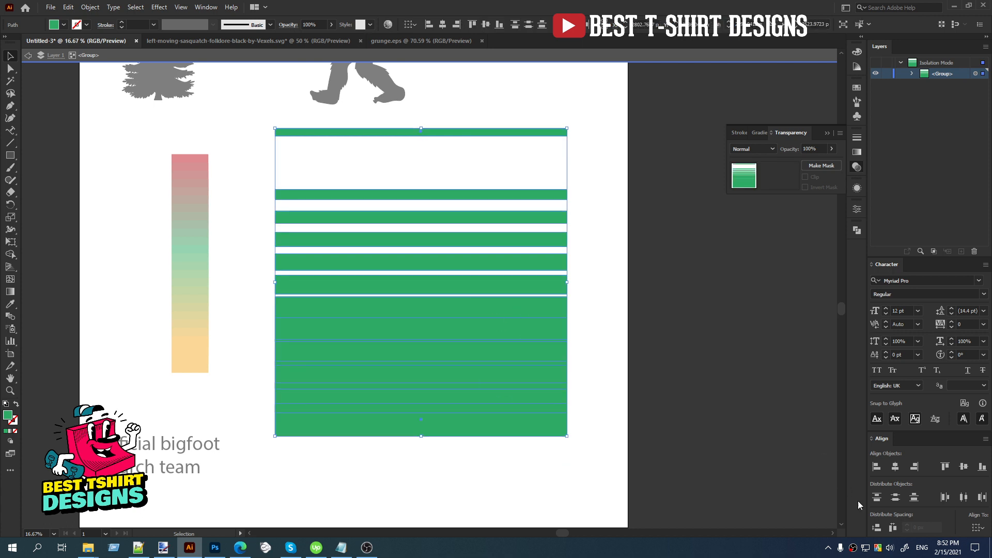
pyautogui.click(878, 528)
pyautogui.click(593, 325)
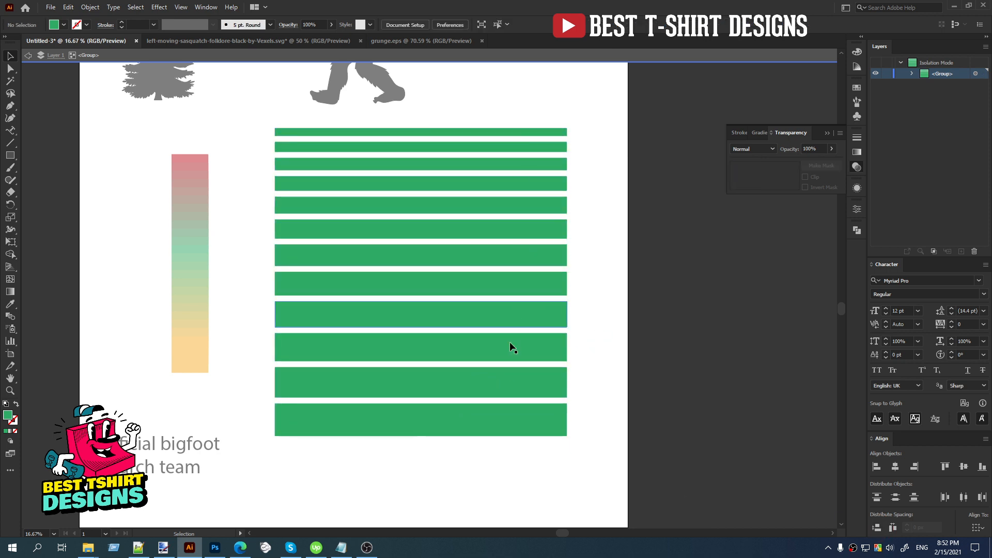
# Narrow the gaps between the bars by repeatedly raising the lowest bar slightly and redistributing the vertical spacing evenly.
pyautogui.moveTo(485, 423); pyautogui.dragTo(484, 406)
pyautogui.moveTo(522, 112); pyautogui.dragTo(518, 96)
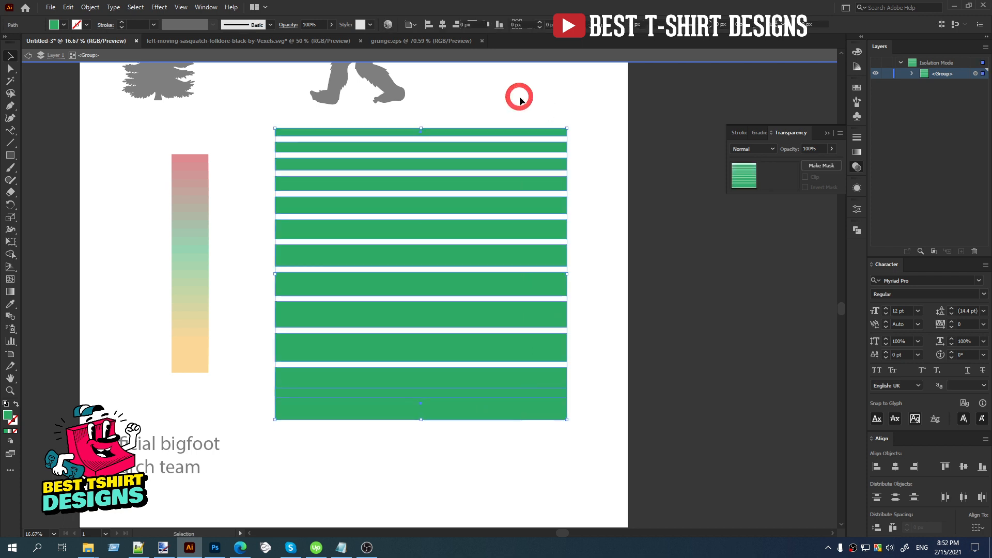
pyautogui.click(877, 528)
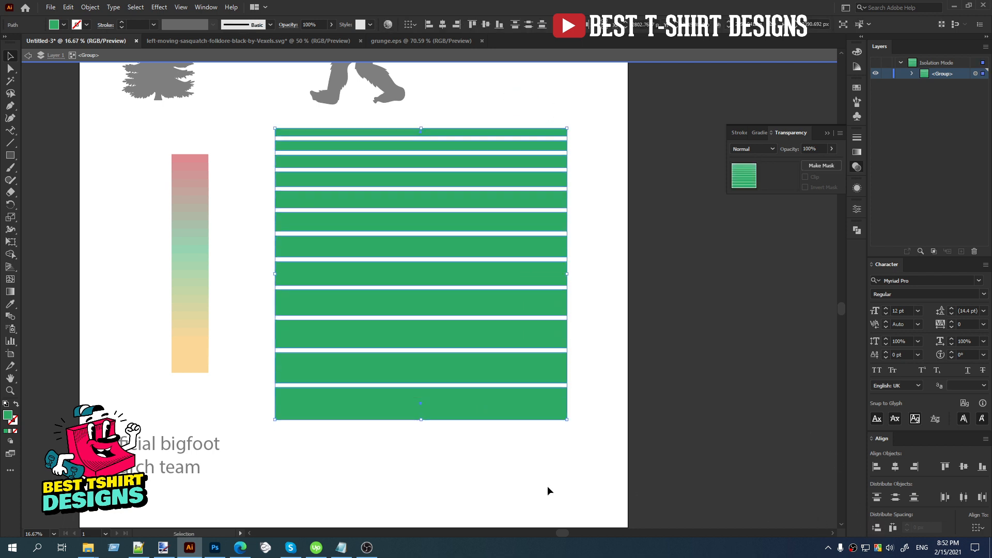
pyautogui.moveTo(527, 416); pyautogui.dragTo(528, 404)
pyautogui.moveTo(539, 452); pyautogui.dragTo(495, 92)
pyautogui.click(877, 527)
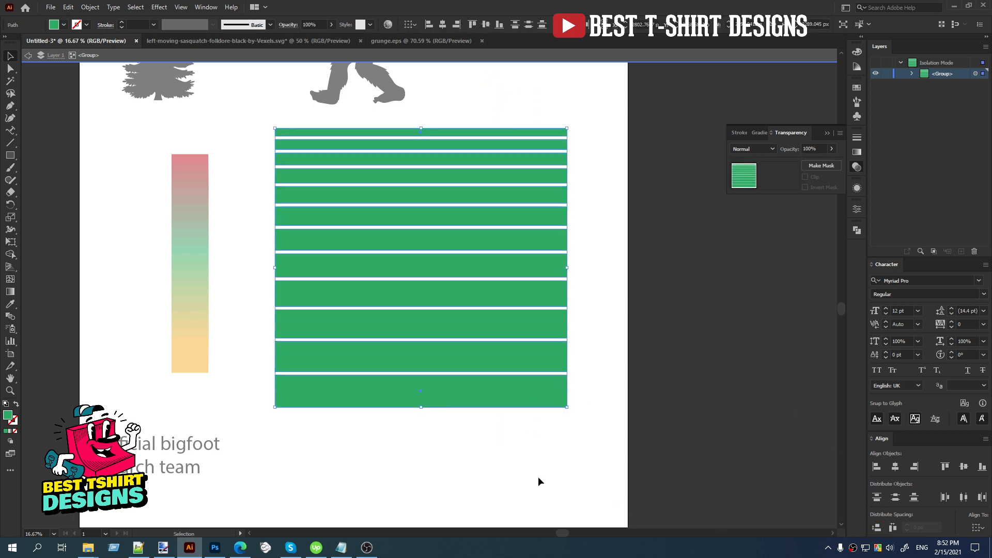
pyautogui.click(535, 475)
pyautogui.moveTo(512, 398); pyautogui.dragTo(512, 382)
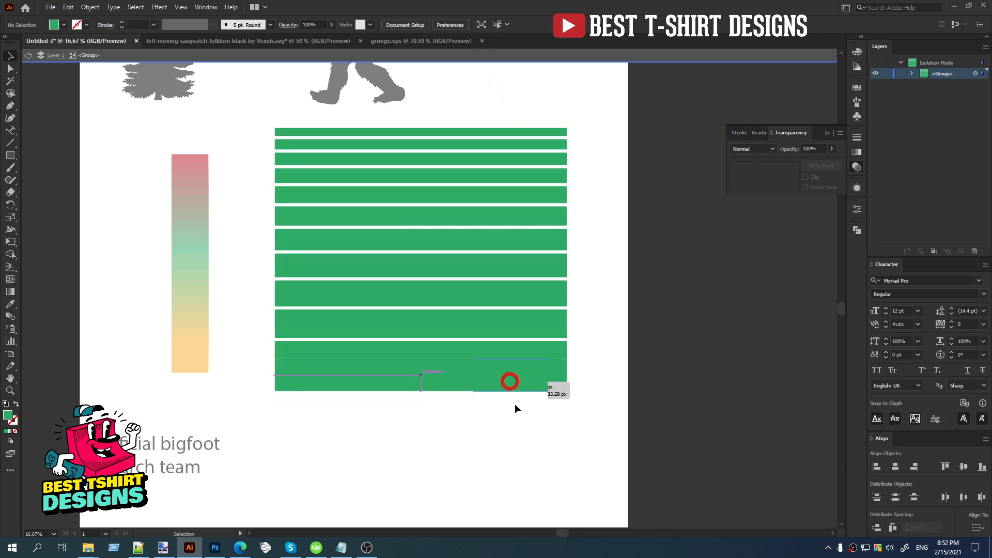
pyautogui.moveTo(529, 452); pyautogui.dragTo(485, 94)
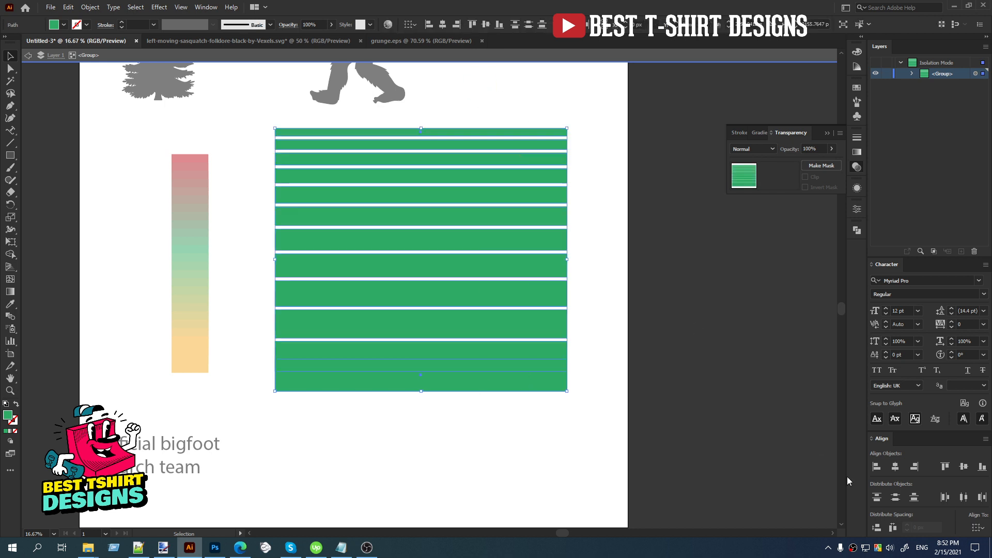
pyautogui.click(877, 528)
pyautogui.click(525, 419)
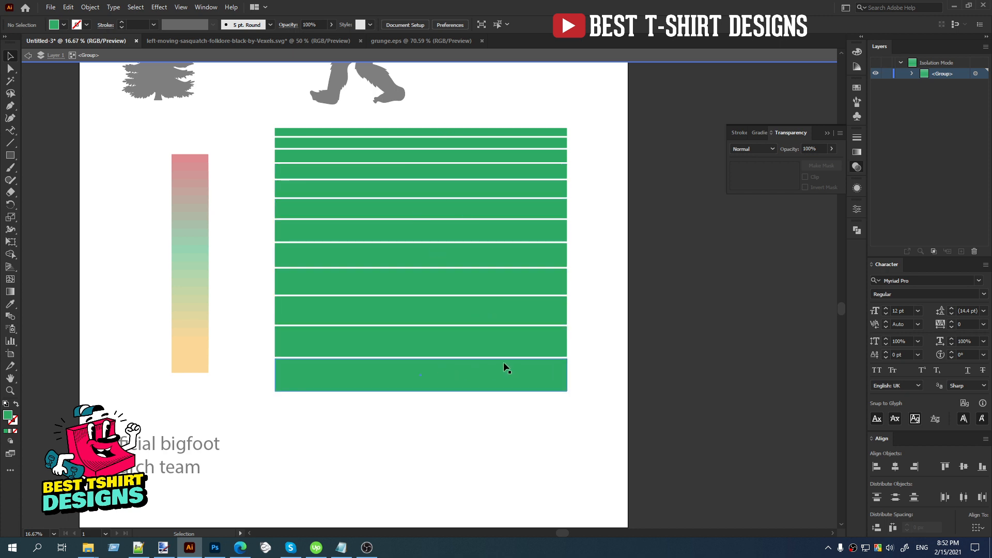
# Recolor the top three bars with the red sampled from the upper end of the color strip.
pyautogui.scroll(2, 192, 139)
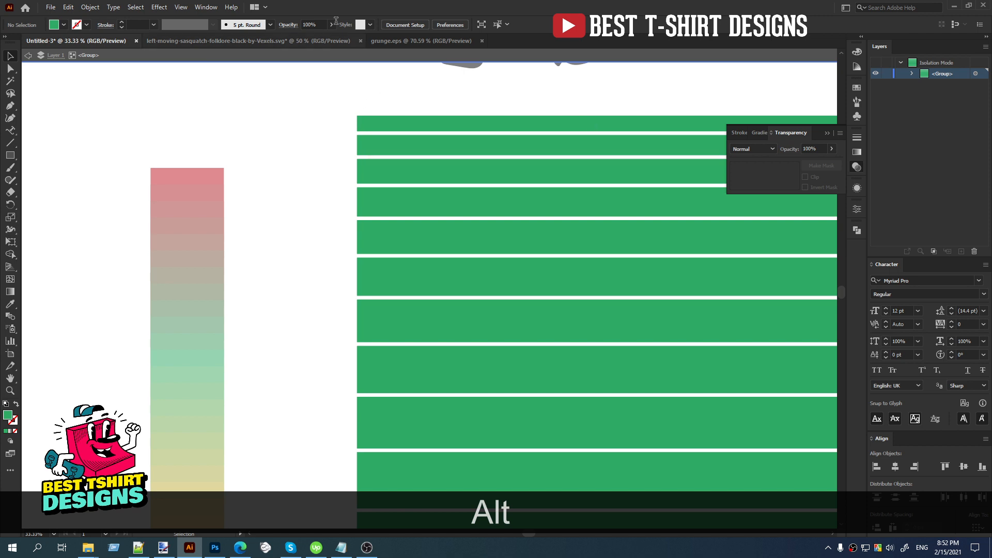
pyautogui.moveTo(407, 154); pyautogui.dragTo(417, 172)
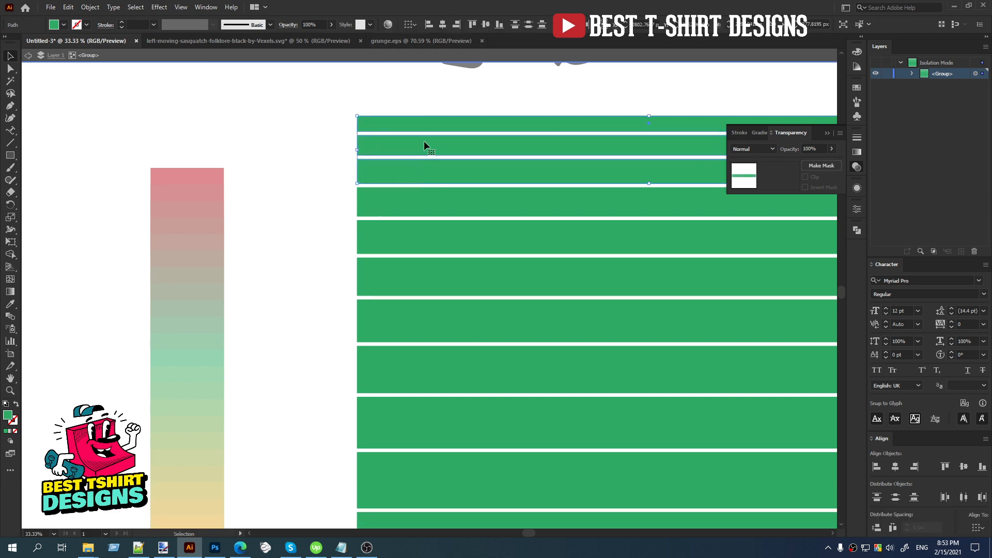
pyautogui.press('i')
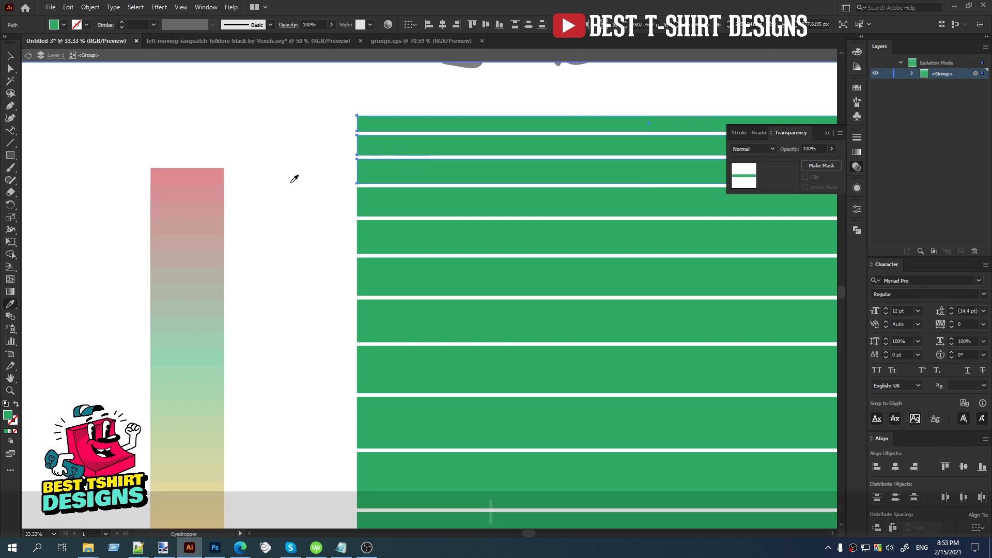
pyautogui.click(205, 173)
pyautogui.press('v')
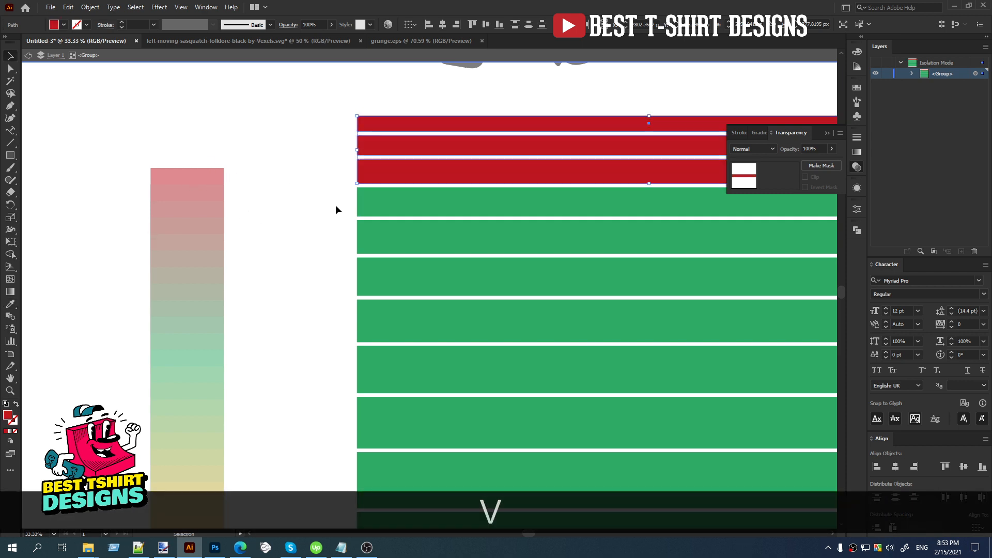
# Recolor the fourth and fifth bars from the top with the orange sampled from the lower end of the color strip.
pyautogui.moveTo(376, 239); pyautogui.dragTo(381, 238)
pyautogui.press('i')
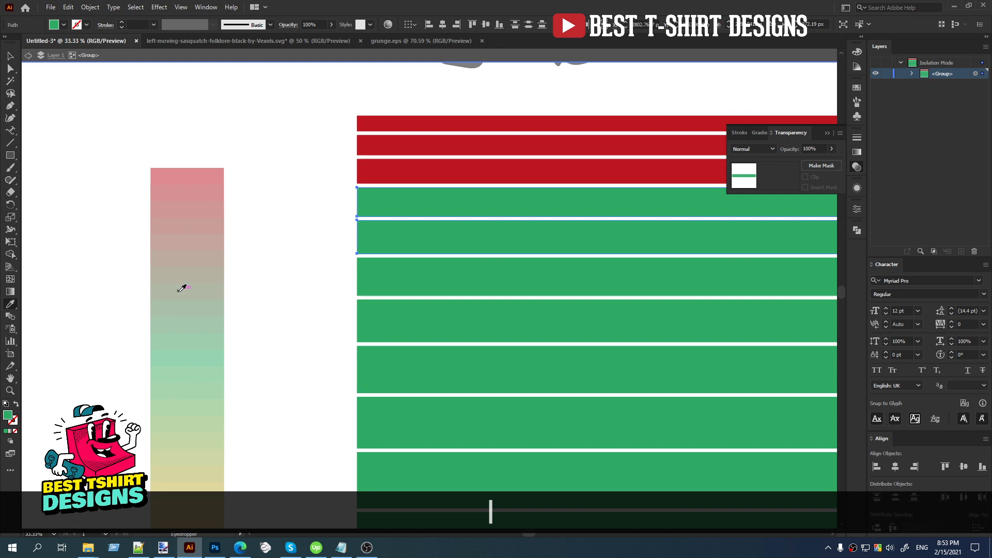
pyautogui.click(178, 291)
pyautogui.click(199, 270)
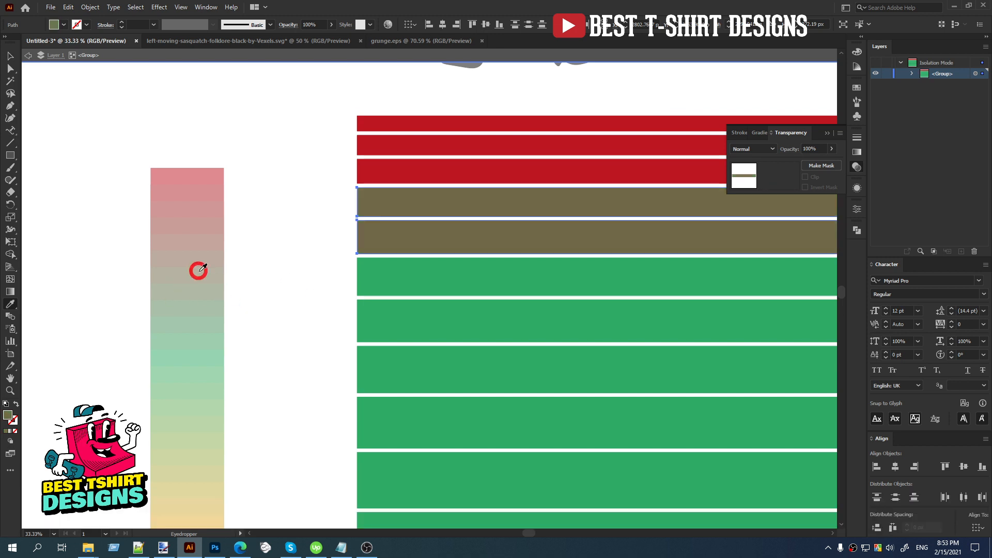
pyautogui.click(196, 269)
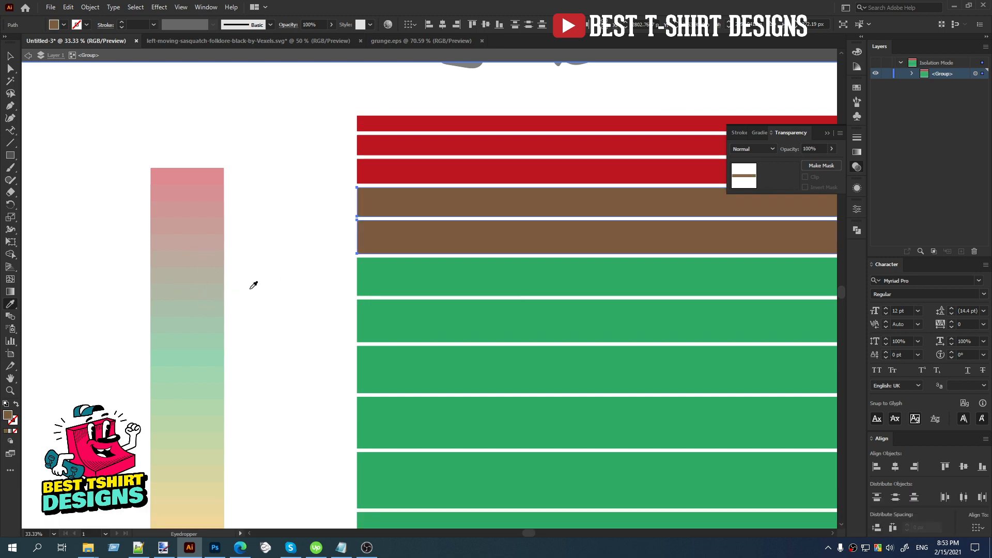
pyautogui.scroll(-3, 253, 285)
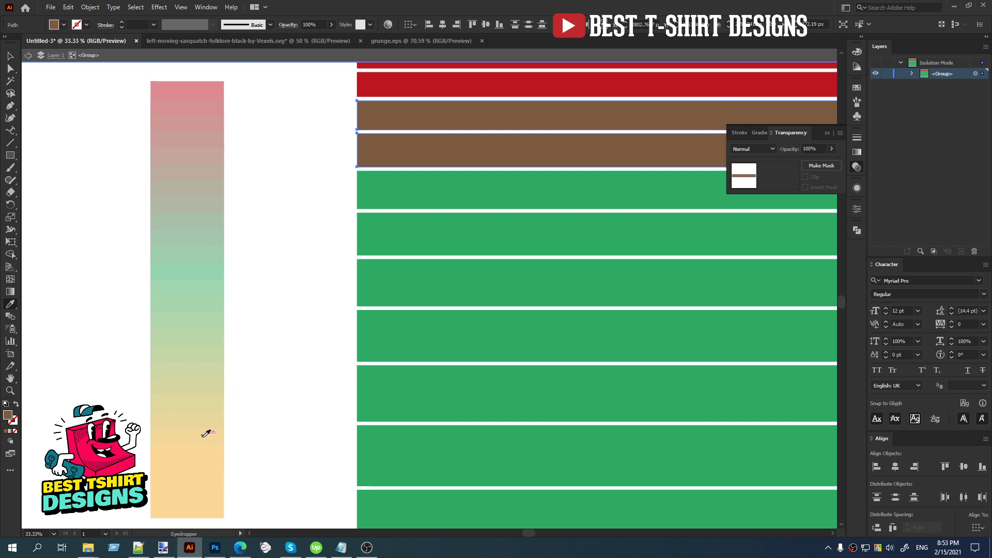
pyautogui.click(203, 440)
pyautogui.press('v')
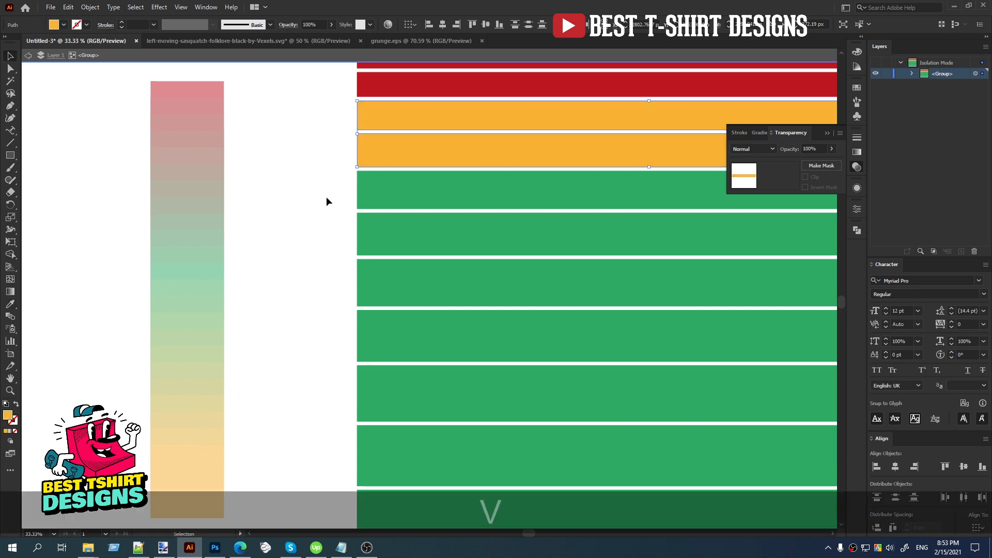
# Recolor the sixth and seventh bars with the mustard yellow sampled just above the strip's orange section.
pyautogui.moveTo(326, 197); pyautogui.dragTo(375, 237)
pyautogui.press('i')
pyautogui.click(198, 401)
pyautogui.press('v')
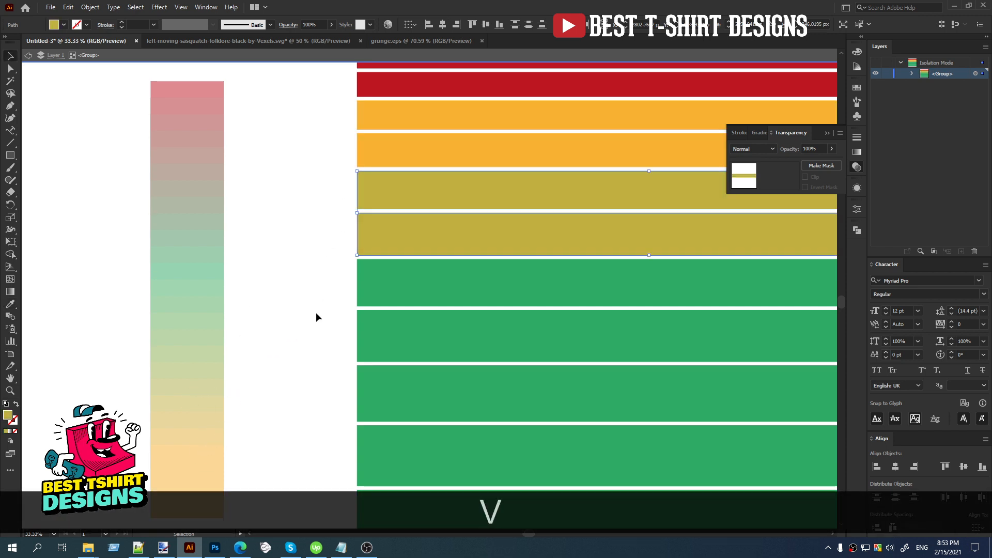
# Recolor the eighth and ninth bars from the top with the olive green sampled from the color strip.
pyautogui.moveTo(375, 333); pyautogui.dragTo(375, 334)
pyautogui.press('i')
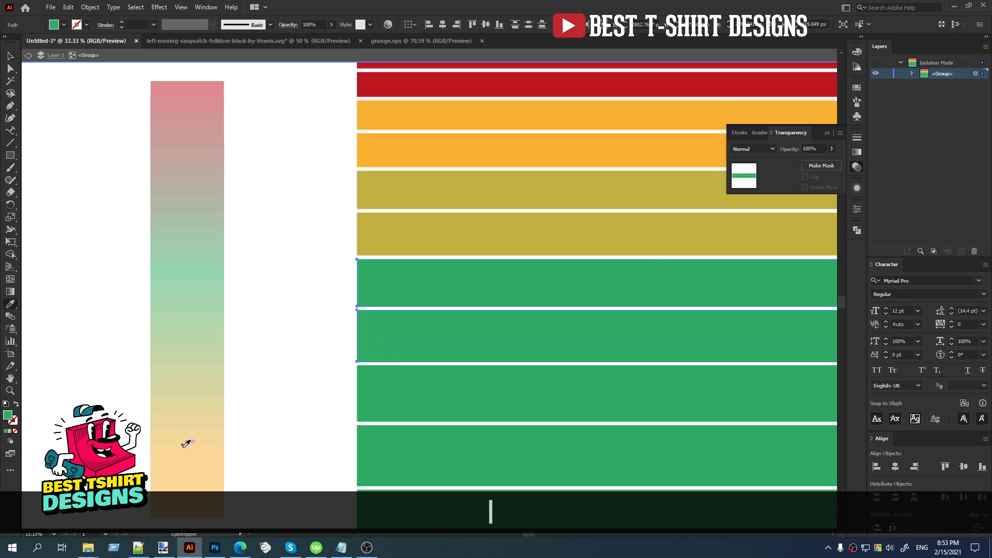
pyautogui.click(194, 371)
pyautogui.press('v')
# Recolor the tenth and eleventh bars with the lighter green sampled just below the strip's pure green section.
pyautogui.scroll(-2, 308, 317)
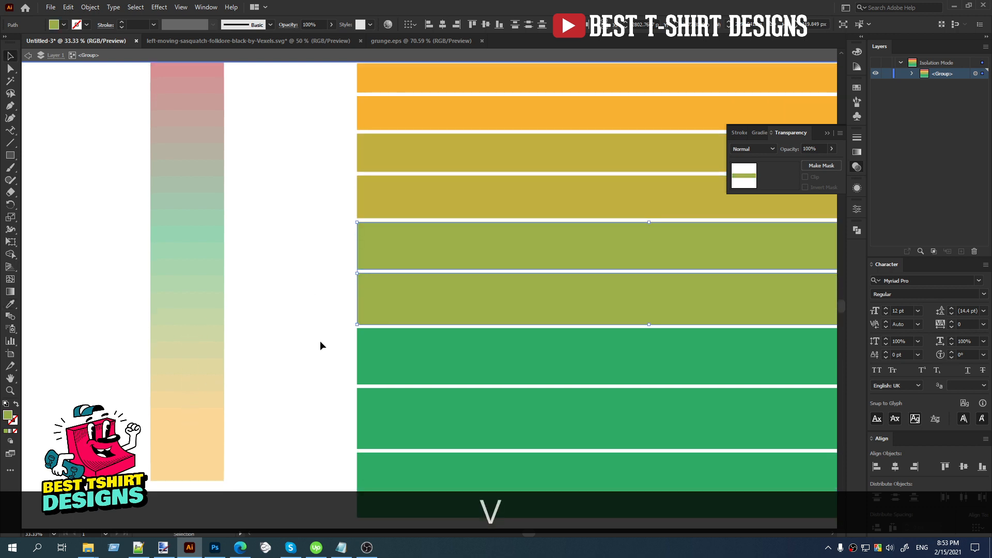
pyautogui.moveTo(320, 346); pyautogui.dragTo(389, 412)
pyautogui.press('i')
pyautogui.click(196, 271)
# Recolor the lowest bar with the muted dark green sampled above the strip's pure green section, and exit group editing.
pyautogui.scroll(-3, 297, 291)
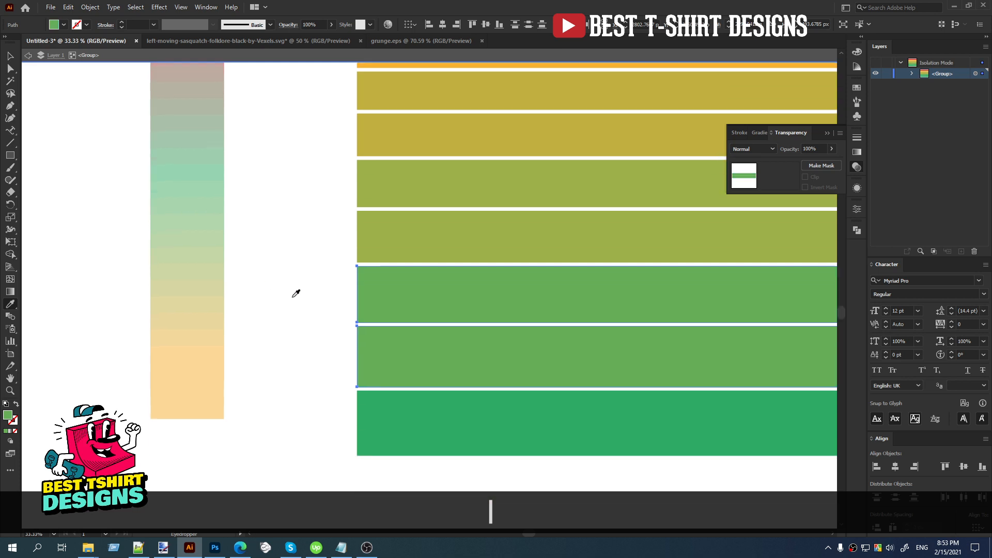
pyautogui.press('v')
pyautogui.moveTo(331, 375); pyautogui.dragTo(381, 405)
pyautogui.scroll(3, 273, 324)
pyautogui.press('i')
pyautogui.click(202, 174)
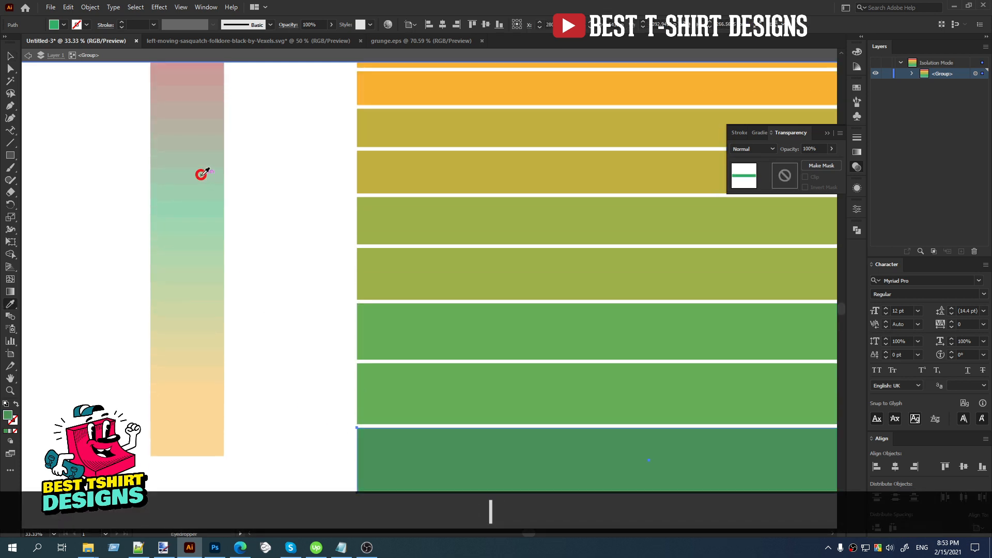
pyautogui.press('v')
pyautogui.click(288, 260)
pyautogui.scroll(-2, 287, 259)
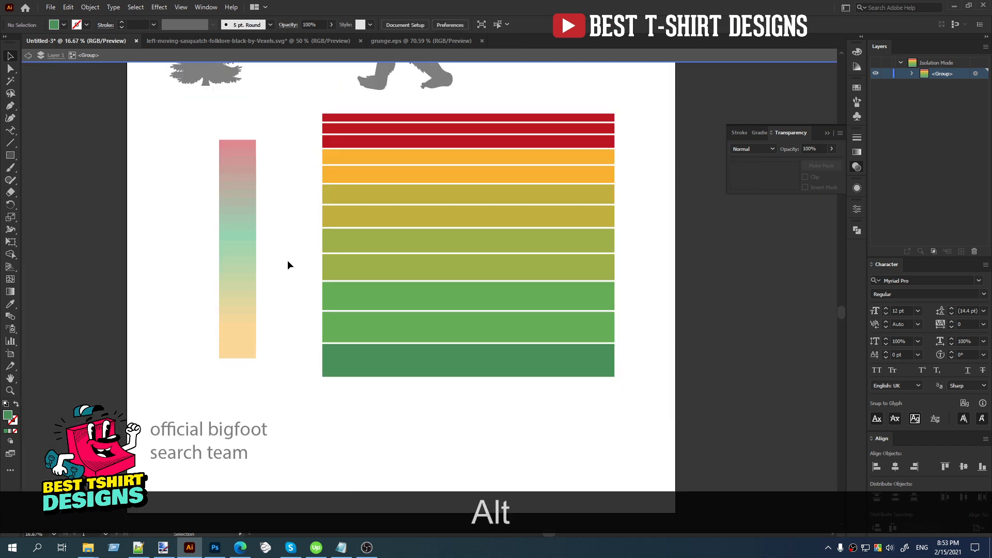
pyautogui.doubleClick(278, 199)
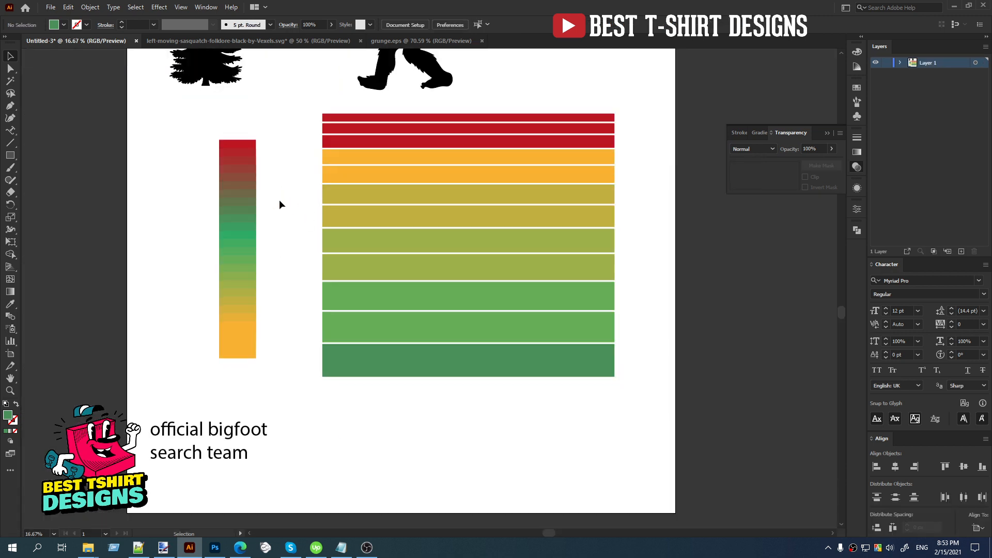
# Move the color strip close to the artboard's left edge and widen the bar group leftward into the freed space.
pyautogui.moveTo(246, 243); pyautogui.dragTo(135, 242)
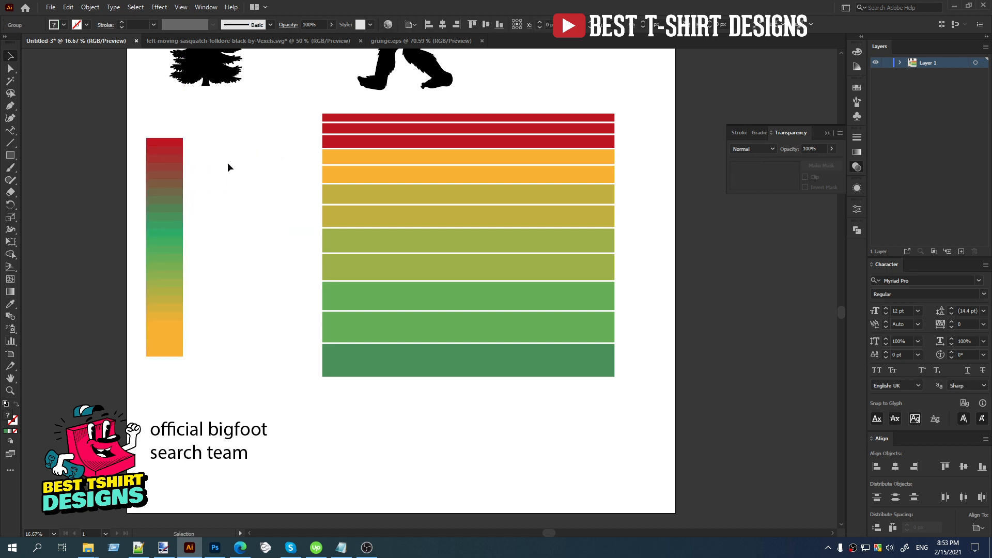
pyautogui.moveTo(291, 106); pyautogui.dragTo(563, 403)
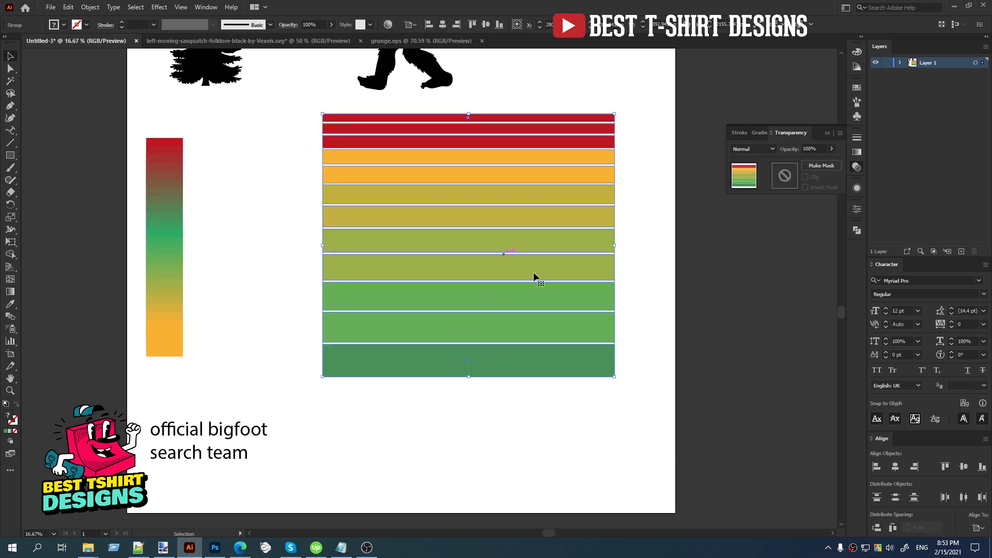
pyautogui.moveTo(617, 245); pyautogui.dragTo(513, 246)
pyautogui.click(648, 253)
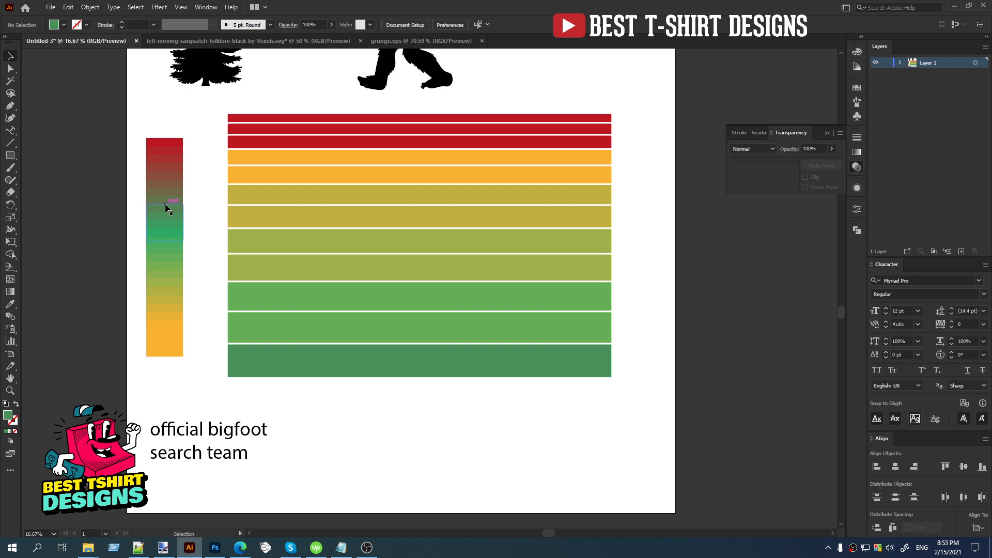
pyautogui.click(210, 218)
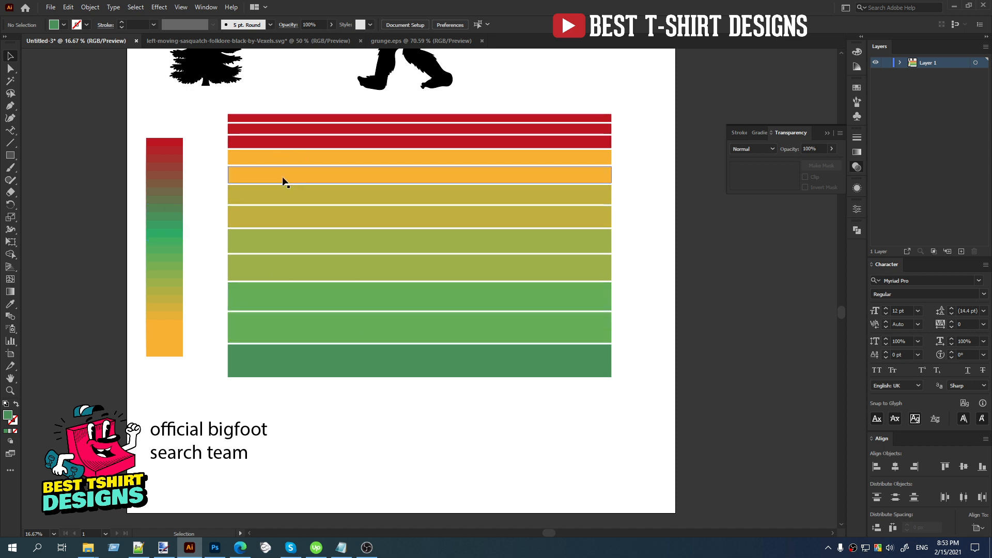
# Inside the bar group, recolor the top three bars with the orange sampled from the strip's lower end.
pyautogui.doubleClick(278, 140)
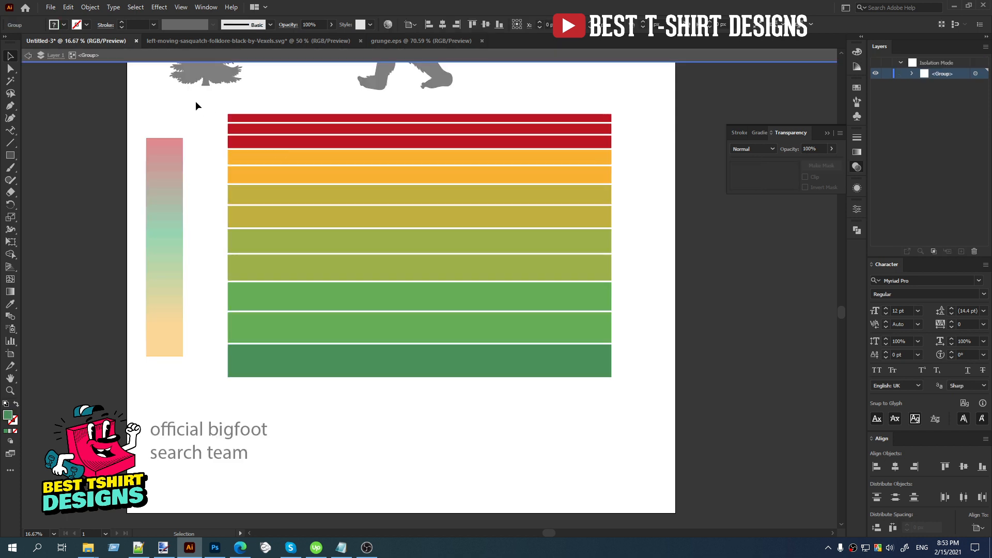
pyautogui.click(272, 144)
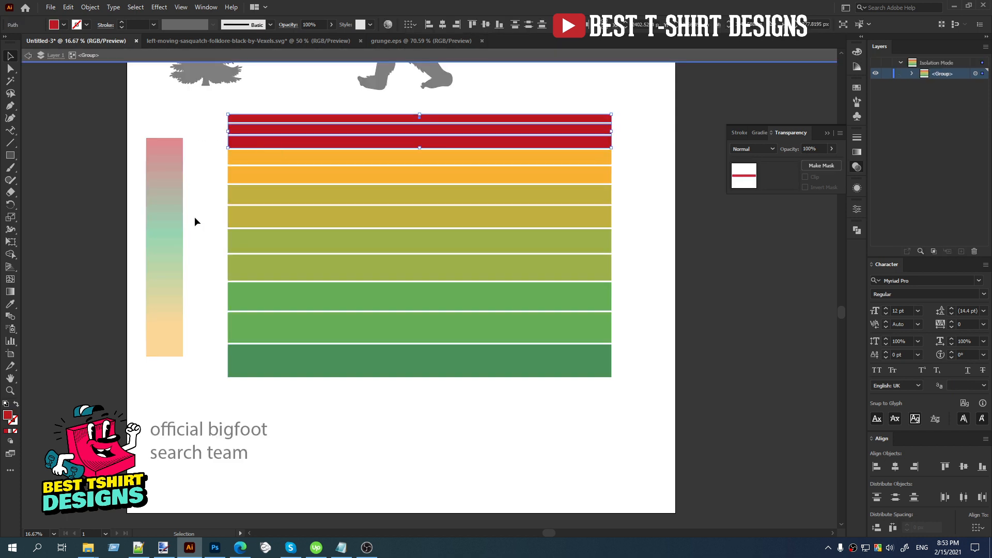
pyautogui.press('i')
pyautogui.click(165, 350)
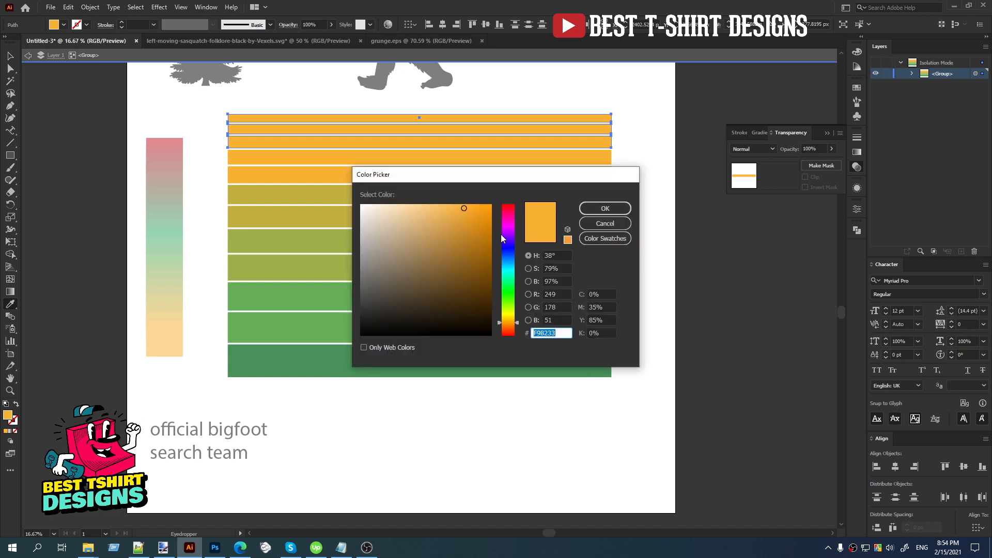
# Try a darker brownish orange fill on the top three bars and undo it.
pyautogui.click(470, 227)
pyautogui.click(606, 208)
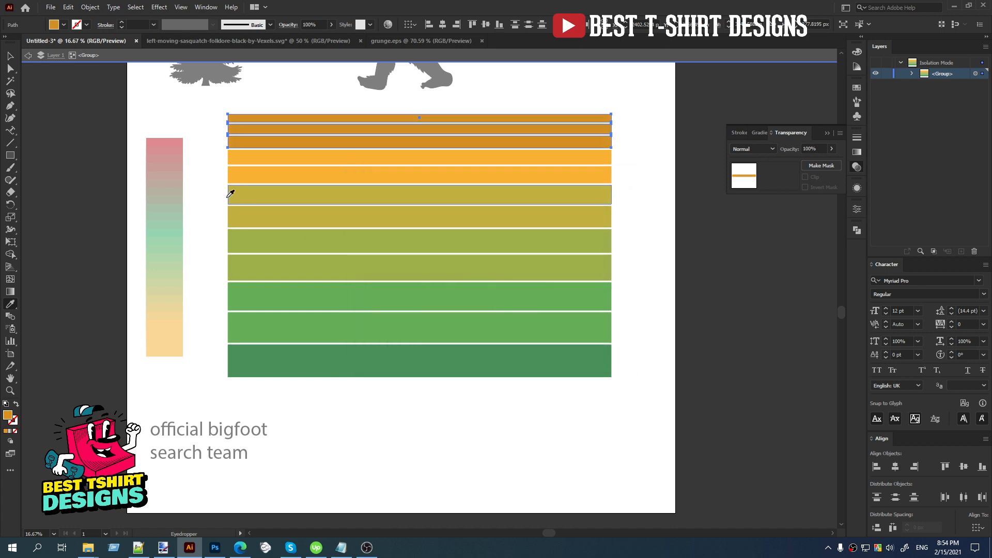
pyautogui.press('v')
pyautogui.click(207, 176)
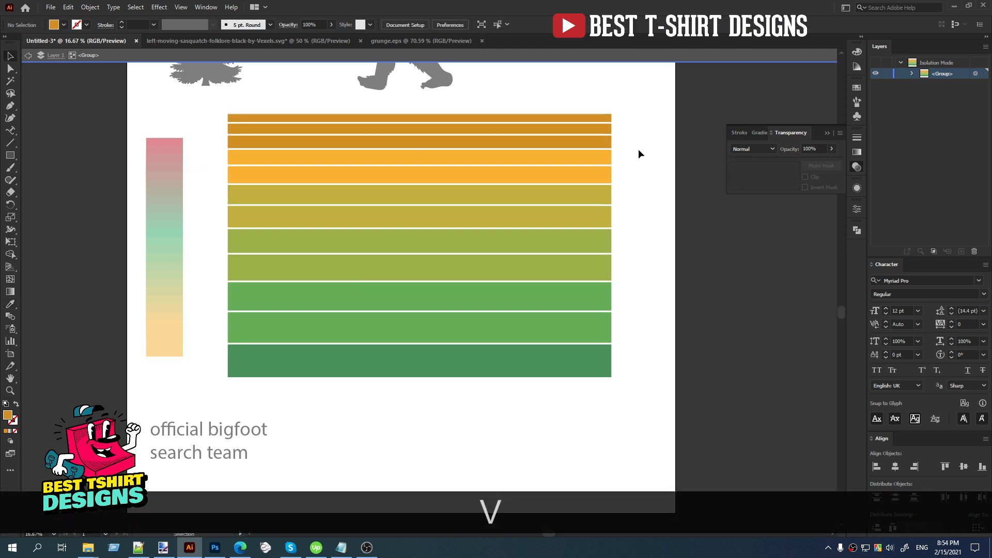
pyautogui.moveTo(604, 130); pyautogui.dragTo(604, 131)
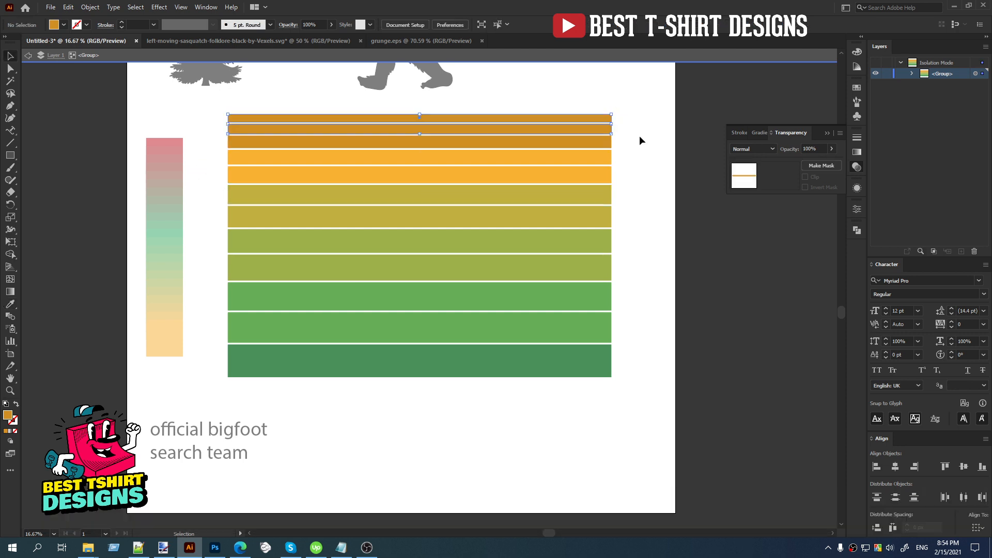
pyautogui.hotkey('ctrl', 'z')
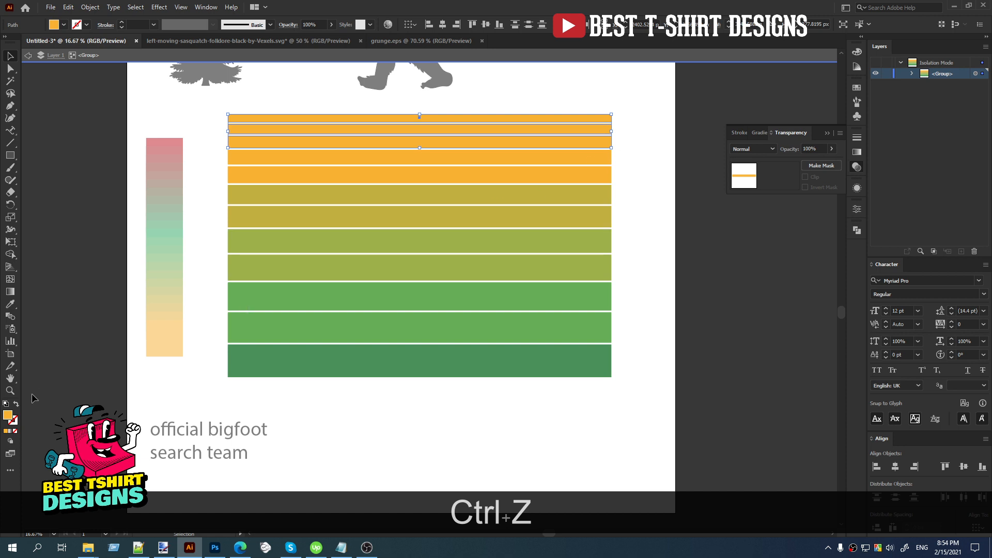
# Set the top three bars' fill to the slightly darker orange E59D29 and exit group editing.
pyautogui.doubleClick(8, 415)
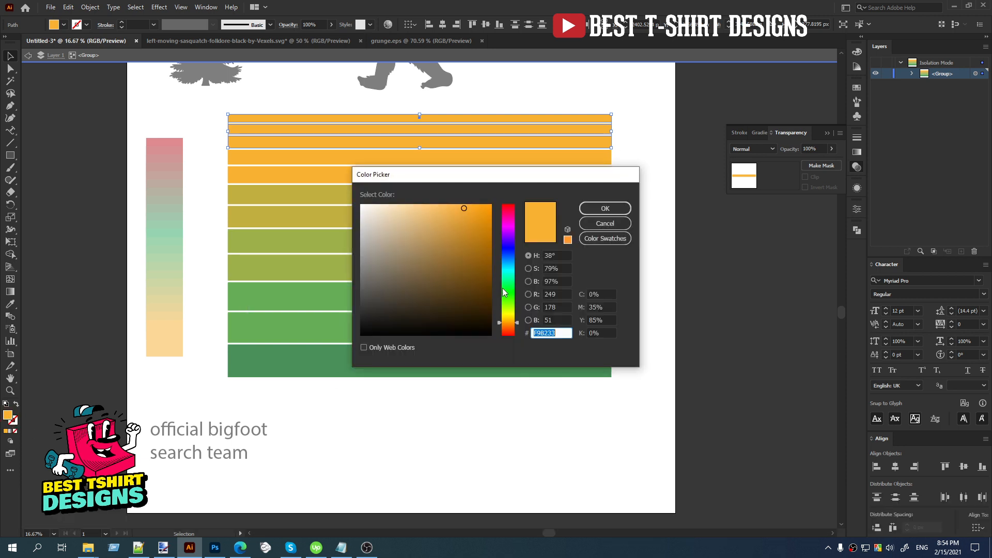
pyautogui.click(469, 217)
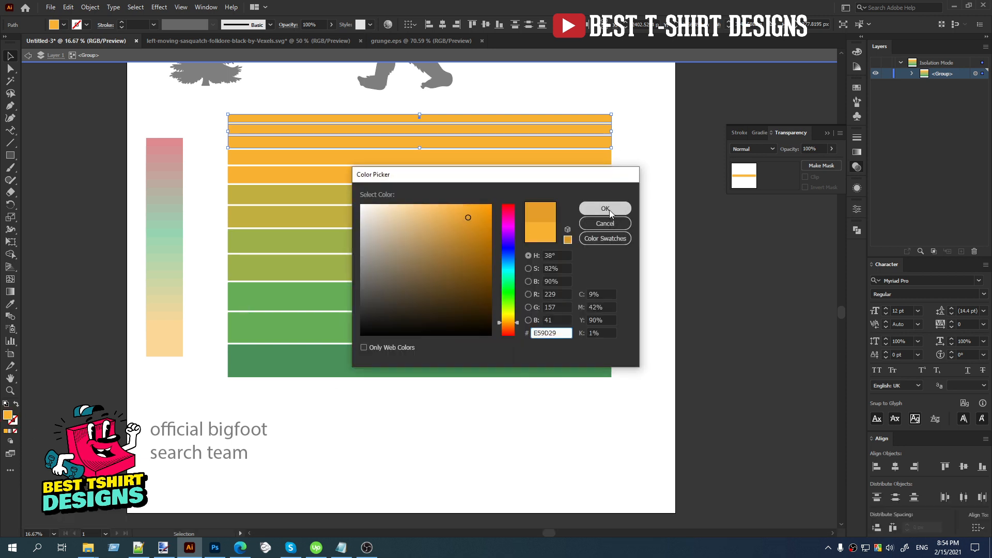
pyautogui.click(609, 210)
pyautogui.press('v')
pyautogui.click(644, 175)
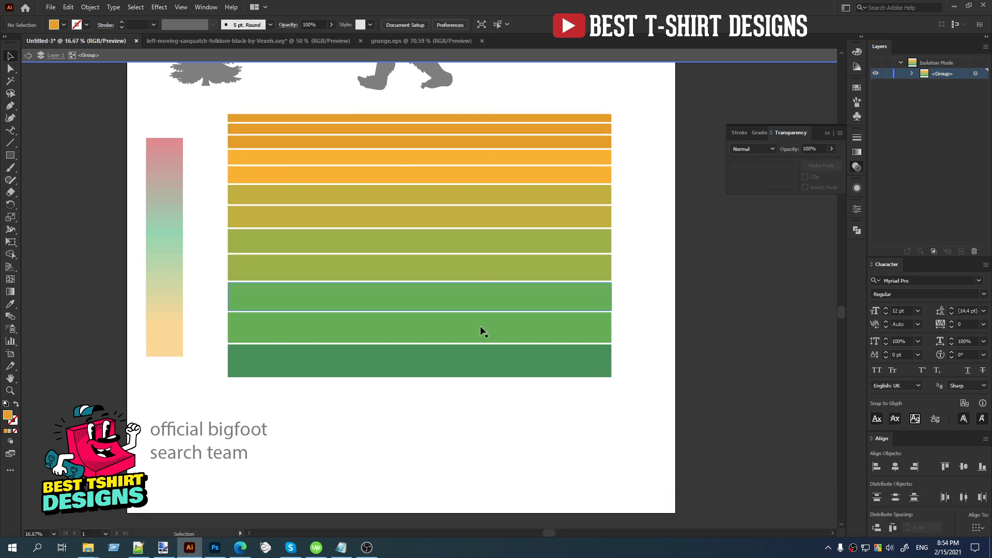
pyautogui.doubleClick(637, 251)
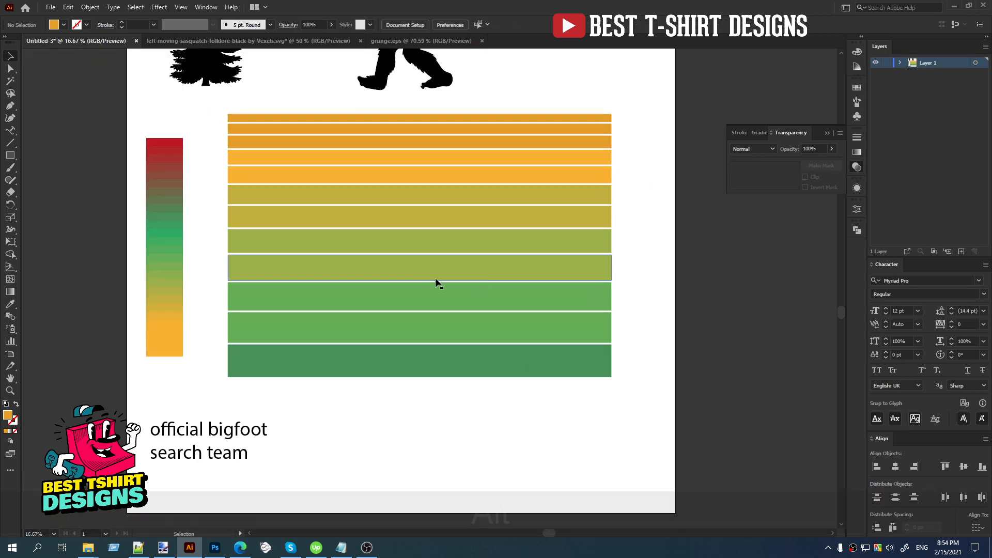
# Draw a large orange circle over the middle of the striped bars, slightly narrower than the bars and taller than their stack.
pyautogui.scroll(-1, 419, 262)
pyautogui.click(472, 256)
pyautogui.click(598, 259)
pyautogui.scroll(1, 606, 259)
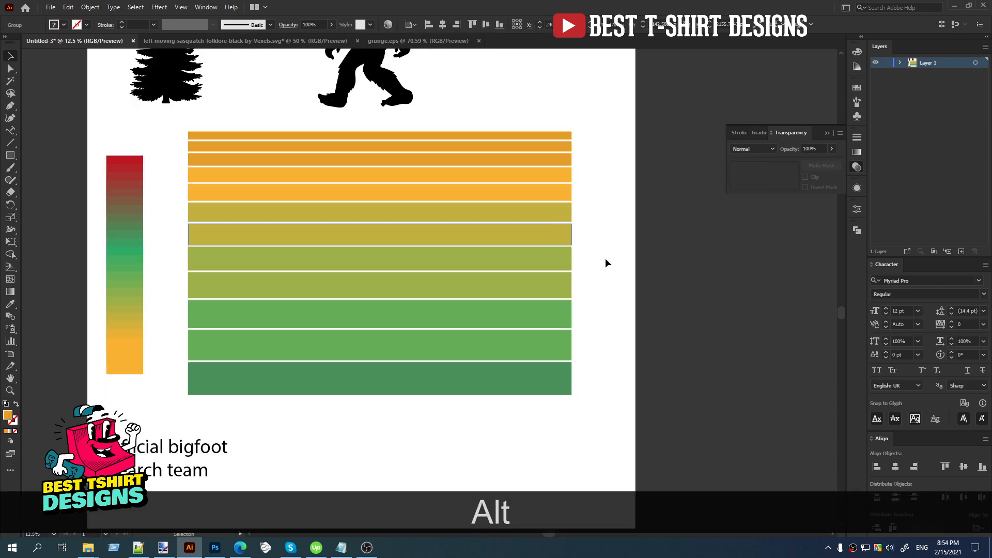
pyautogui.click(11, 160)
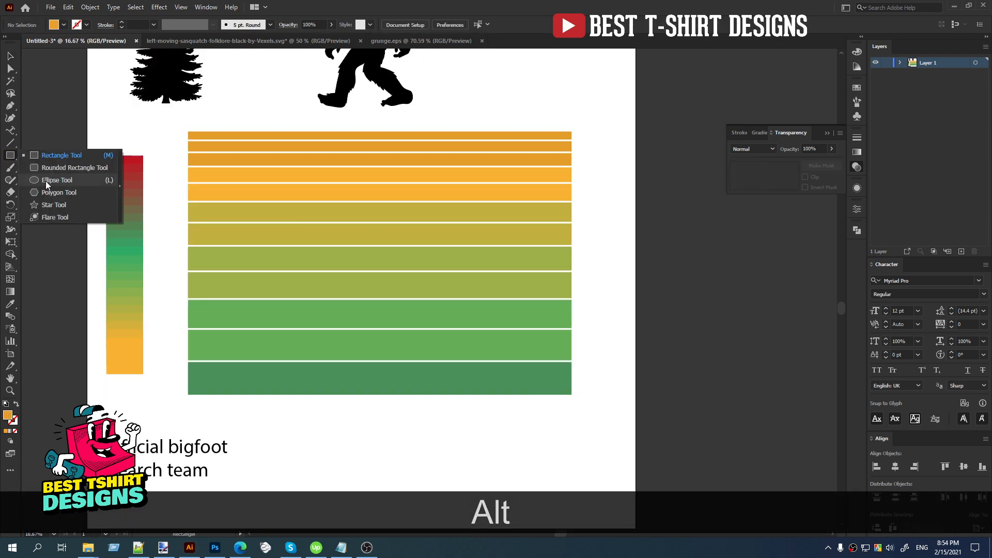
pyautogui.click(46, 181)
pyautogui.moveTo(369, 257); pyautogui.dragTo(535, 385)
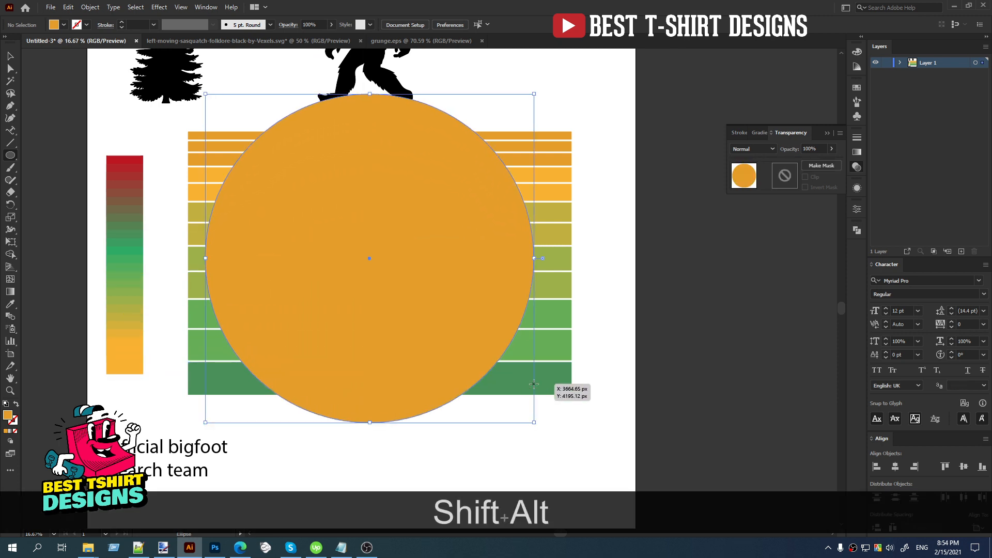
# Align the circle and bar group by horizontal centers and top edges, and nudge both down below the bigfoot's feet.
pyautogui.press('v')
pyautogui.moveTo(605, 187); pyautogui.dragTo(432, 293)
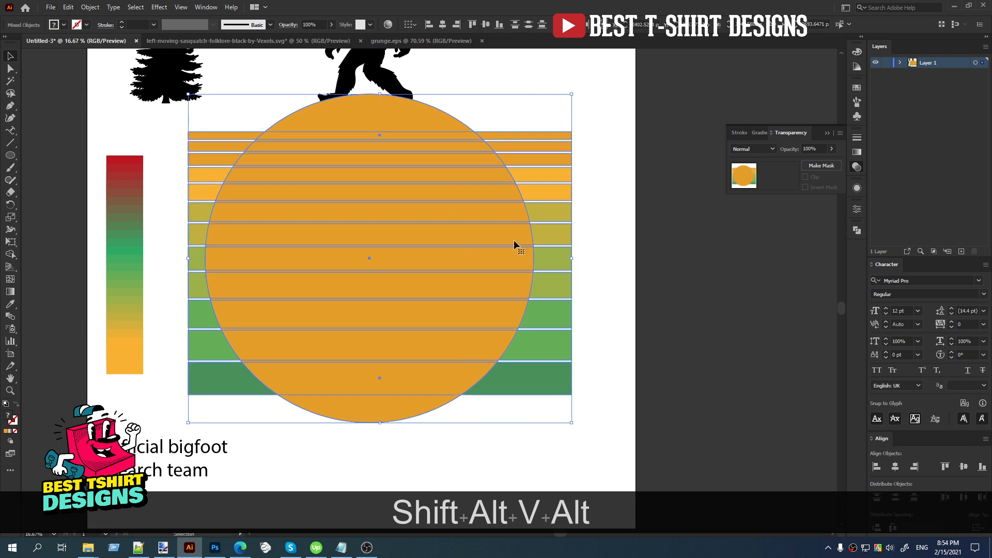
pyautogui.click(442, 26)
pyautogui.click(471, 26)
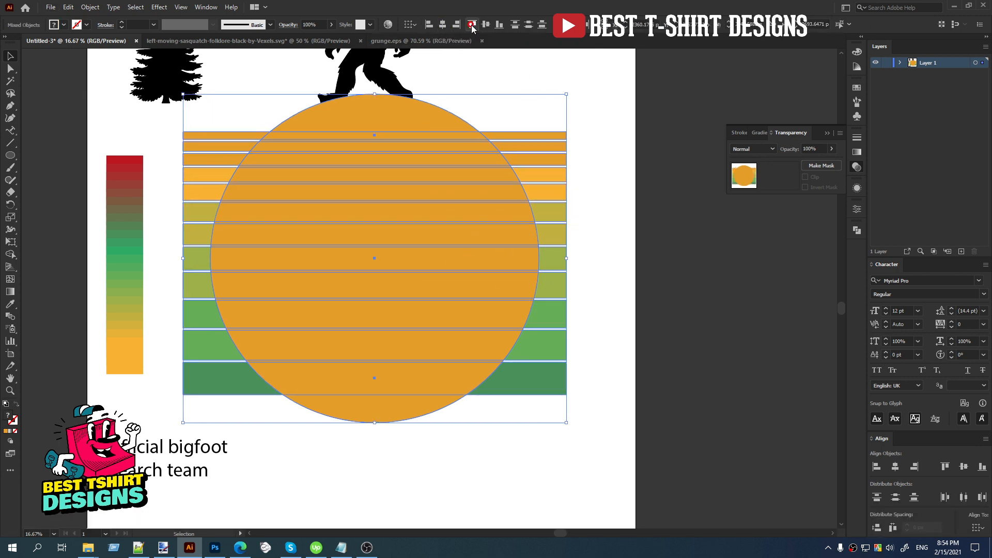
pyautogui.hotkey('shift', 'Down')
pyautogui.hotkey('shift', 'Down')
pyautogui.hotkey('shift', 'Down')
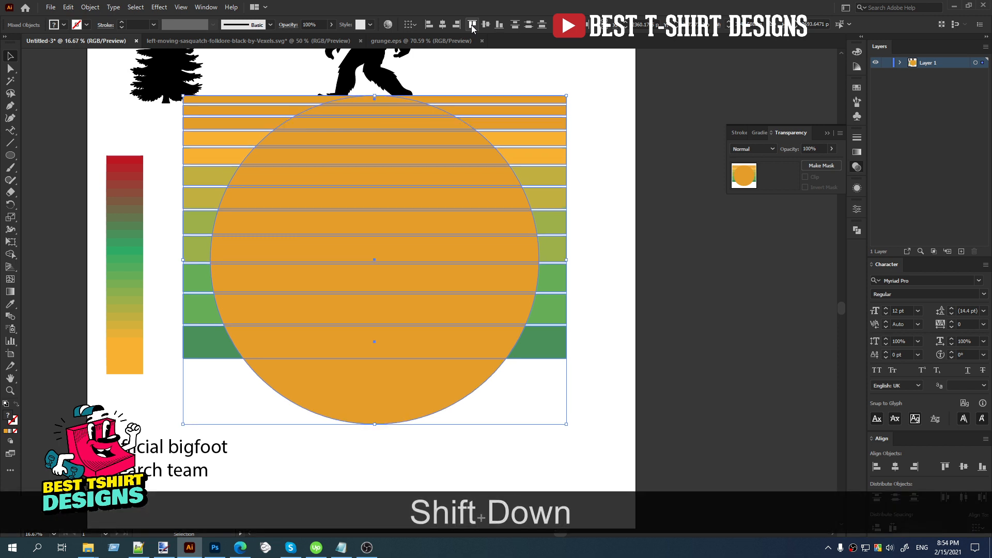
pyautogui.hotkey('shift', 'Down')
pyautogui.hotkey('shift', 'Down')
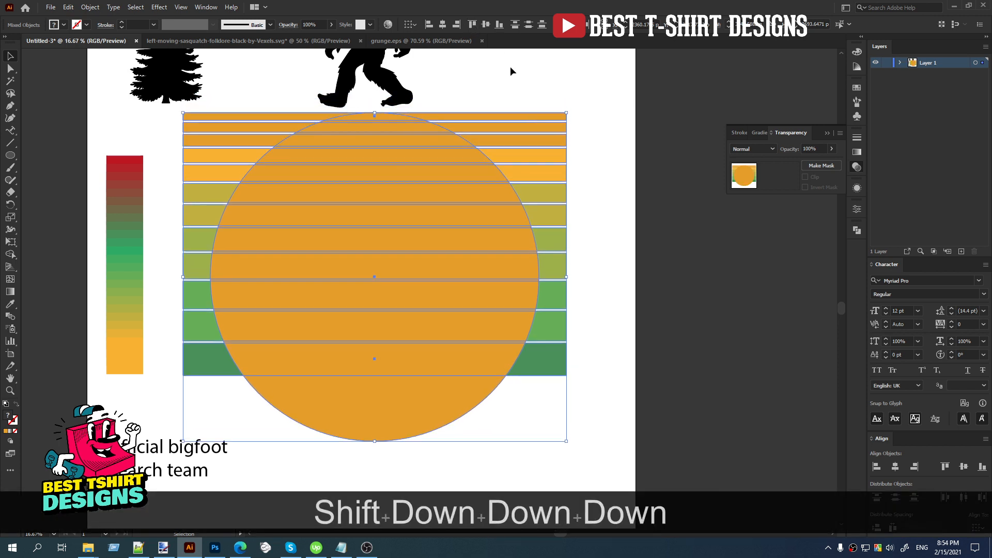
pyautogui.click(656, 215)
# Widen the bar group rightward, enlarge the circle proportionally to about 2900 px, and shift it right over the bars' middle.
pyautogui.click(567, 235)
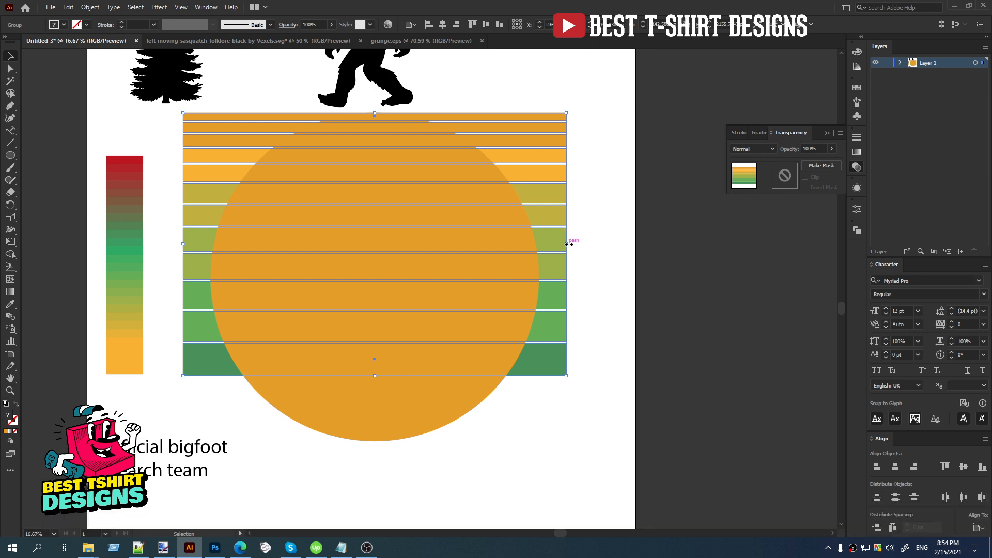
pyautogui.moveTo(569, 244); pyautogui.dragTo(618, 244)
pyautogui.click(443, 421)
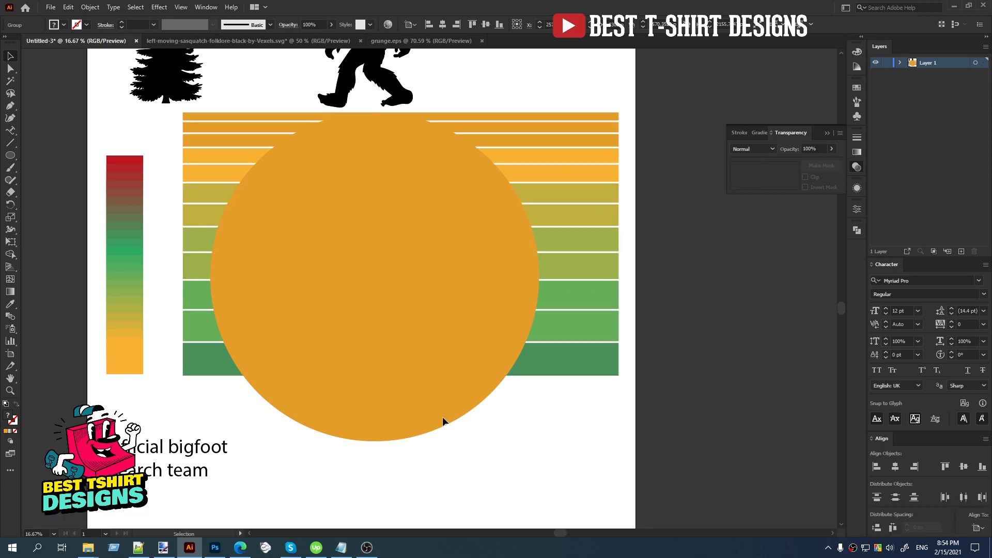
pyautogui.moveTo(375, 441); pyautogui.dragTo(377, 470)
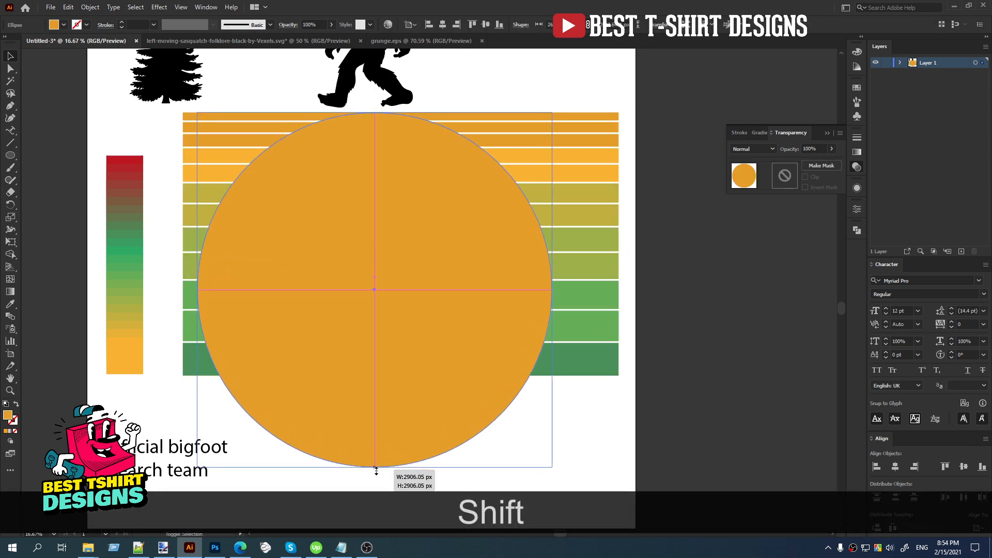
pyautogui.moveTo(394, 426); pyautogui.dragTo(427, 424)
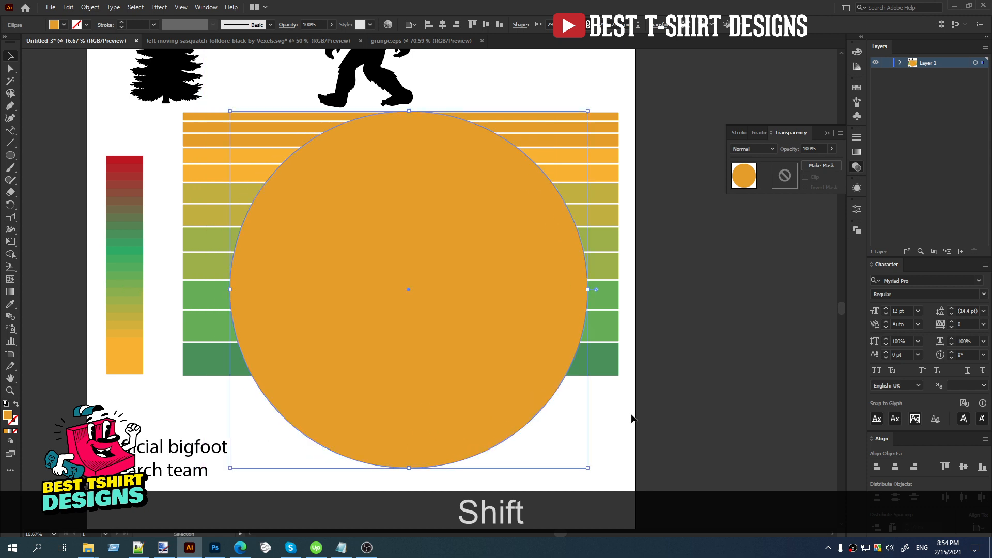
# Realign the enlarged circle and the widened bar group by their horizontal centers and top edges.
pyautogui.moveTo(628, 416); pyautogui.dragTo(436, 197)
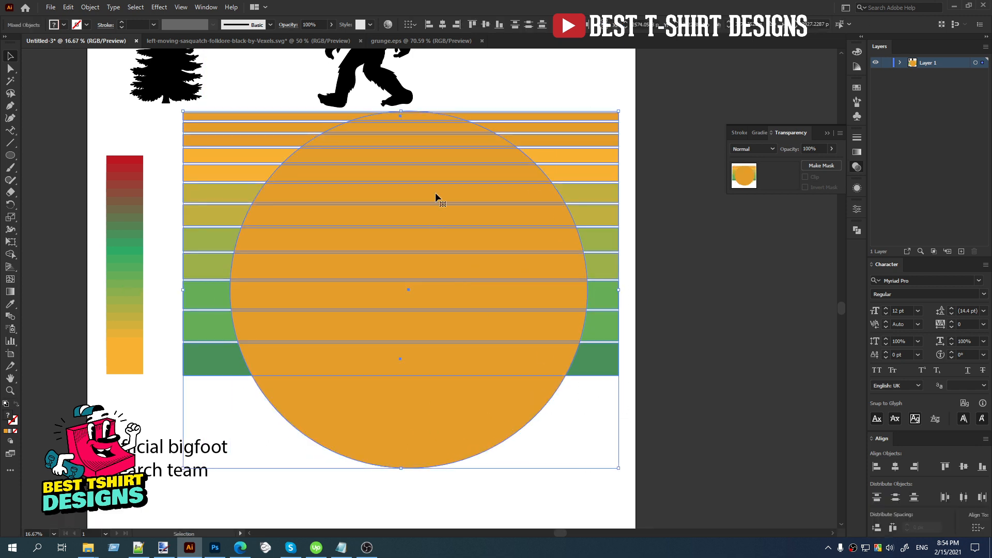
pyautogui.click(443, 24)
pyautogui.click(472, 25)
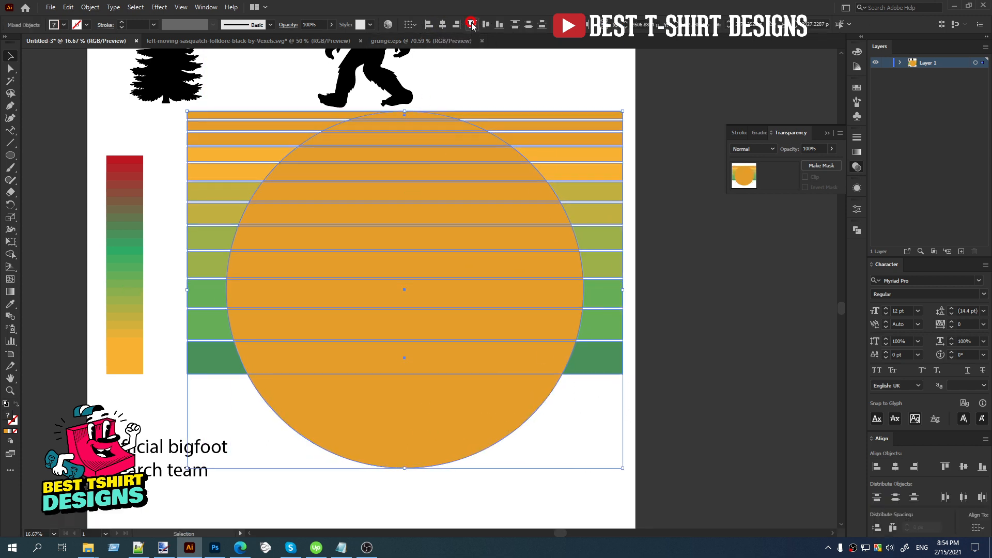
pyautogui.click(477, 82)
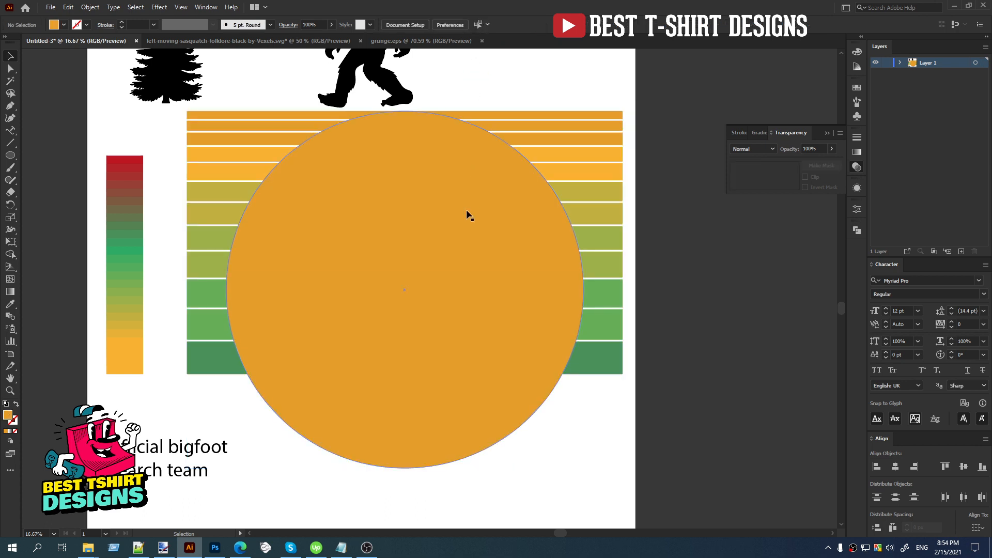
# Copy the orange circle, and crop the striped bars to the circle's shape with the Pathfinder Crop operation.
pyautogui.click(467, 215)
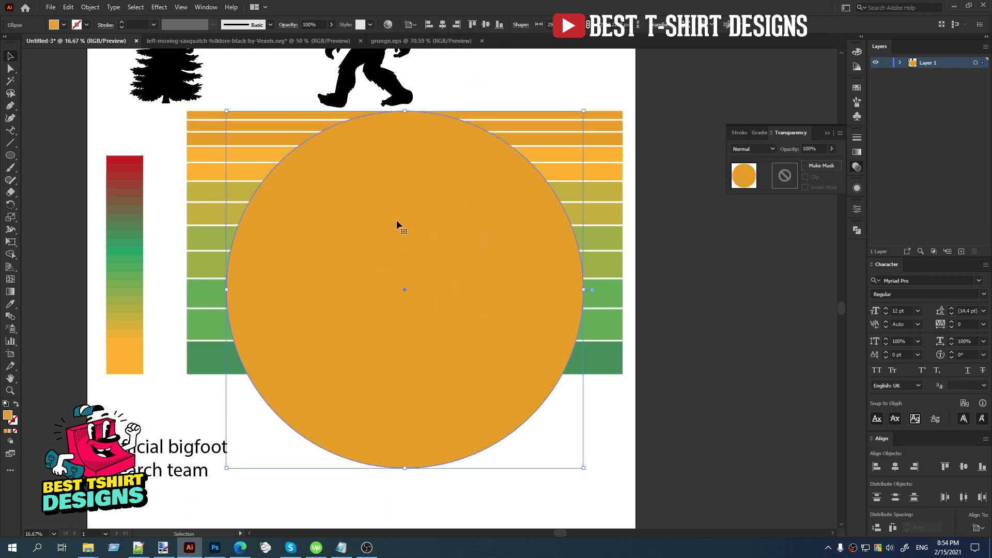
pyautogui.hotkey('ctrl', 'c')
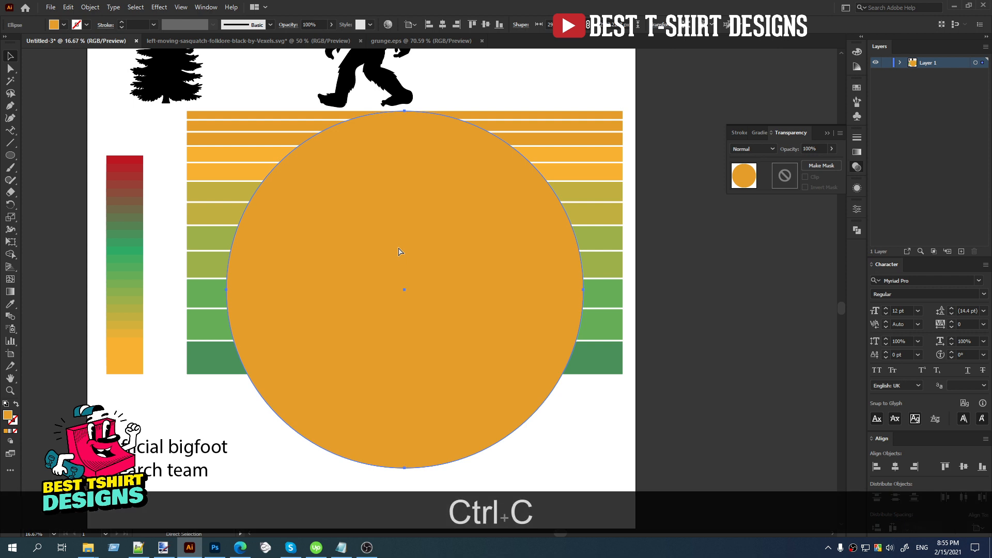
pyautogui.moveTo(477, 89); pyautogui.dragTo(541, 293)
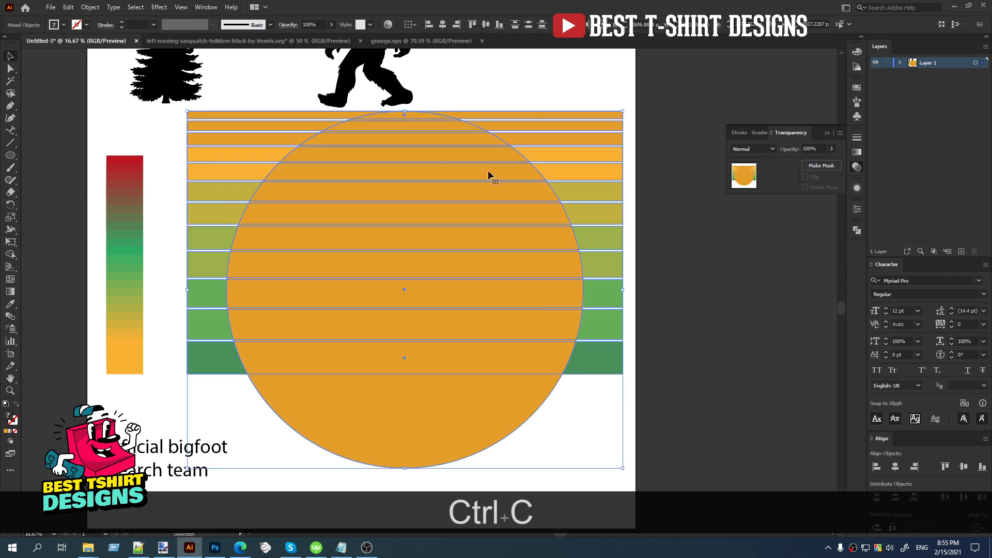
pyautogui.click(633, 351)
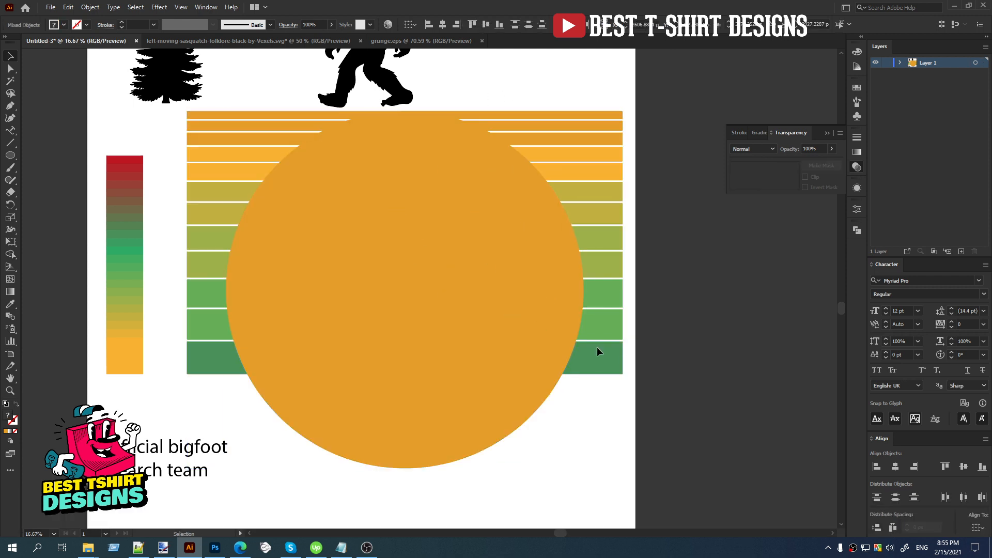
pyautogui.click(457, 324)
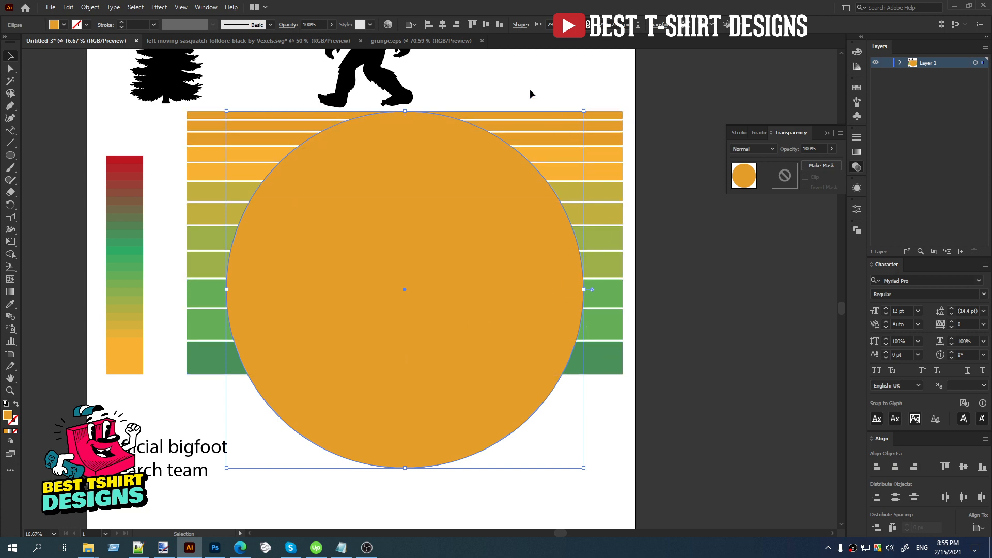
pyautogui.moveTo(430, 73); pyautogui.dragTo(467, 235)
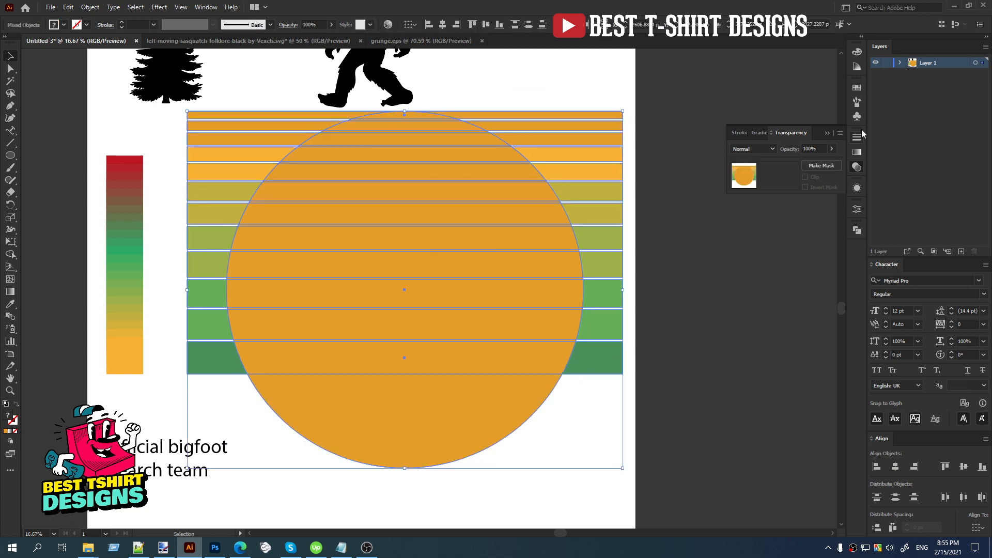
pyautogui.click(857, 230)
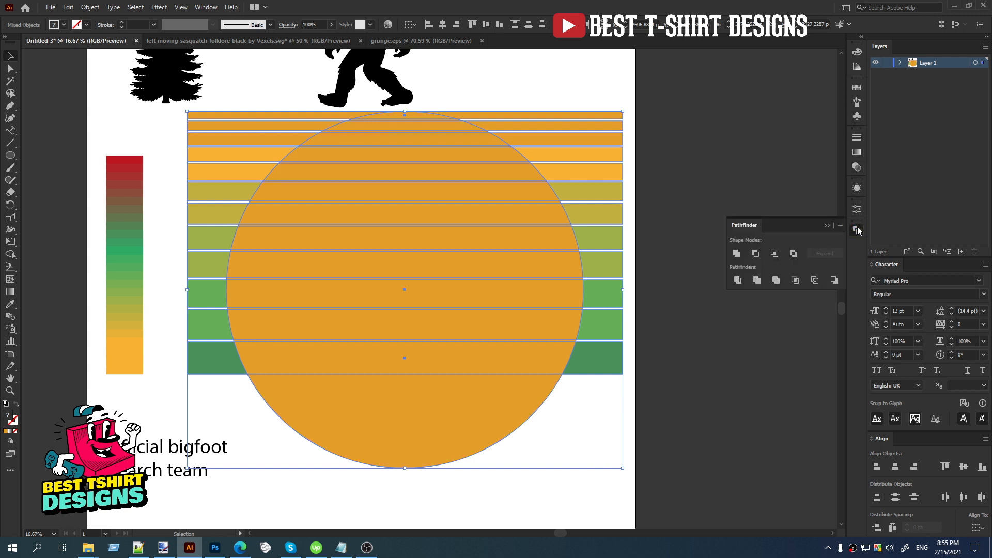
pyautogui.click(795, 283)
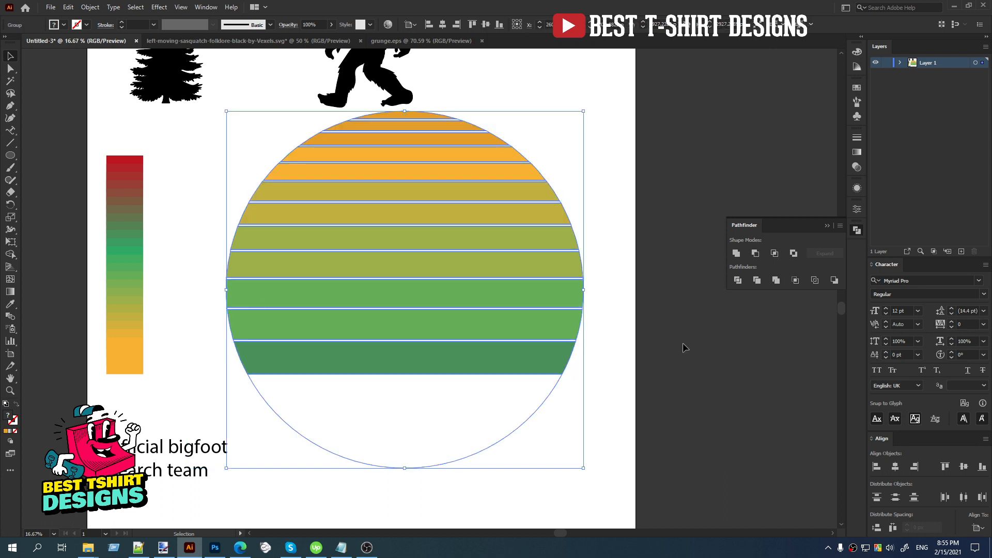
pyautogui.click(639, 348)
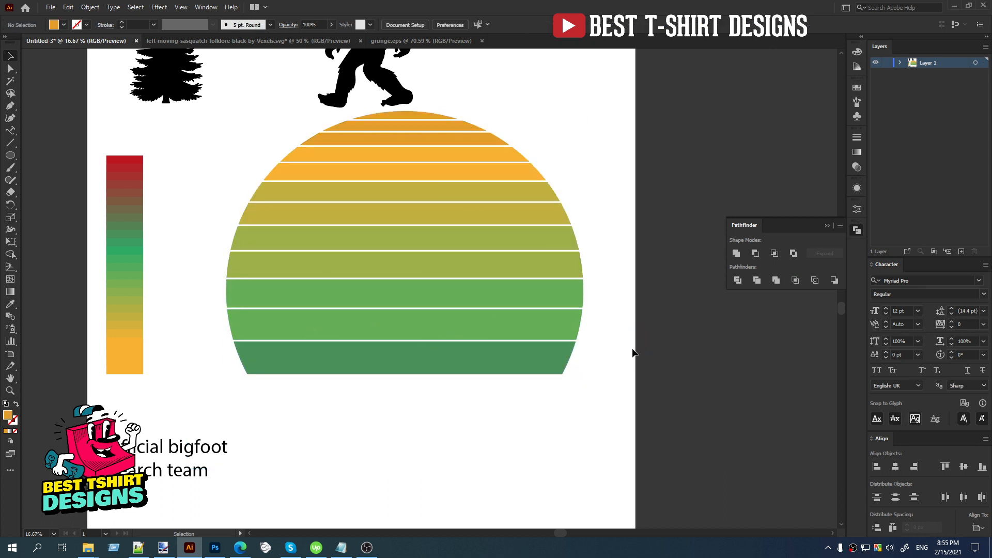
# Delete the empty leftover circle segment below the lowest green bar from inside the cropped group.
pyautogui.click(541, 408)
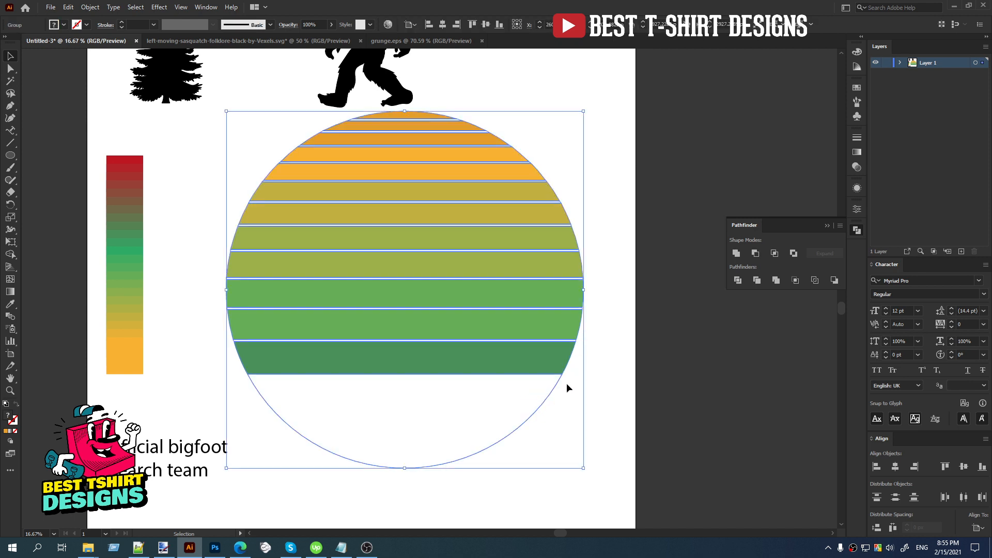
pyautogui.doubleClick(551, 392)
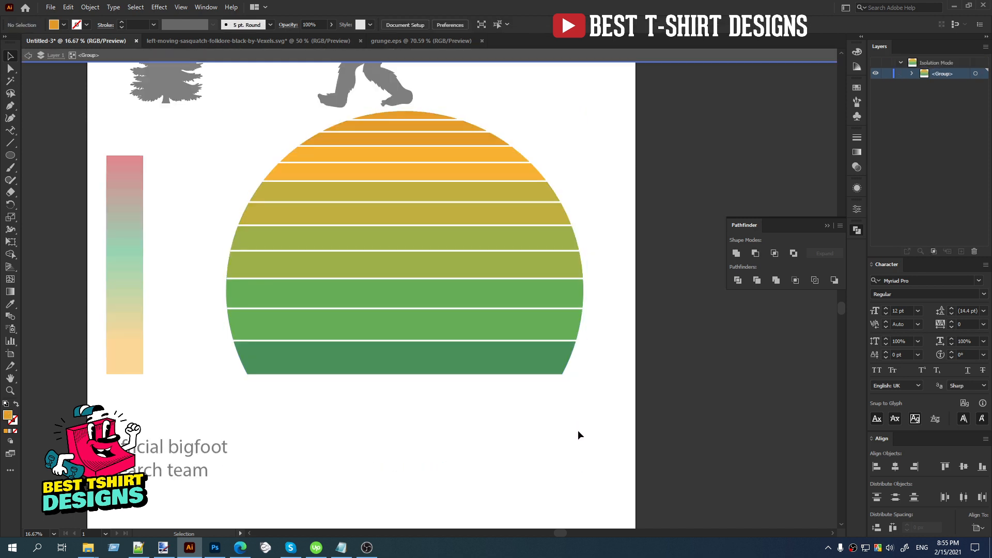
pyautogui.press('Delete')
pyautogui.doubleClick(498, 408)
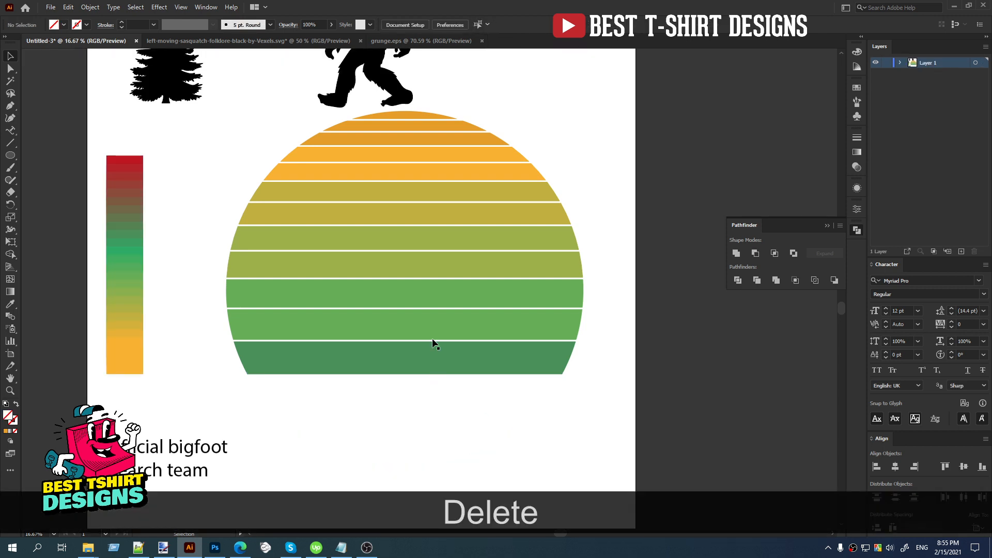
pyautogui.click(424, 318)
pyautogui.click(510, 407)
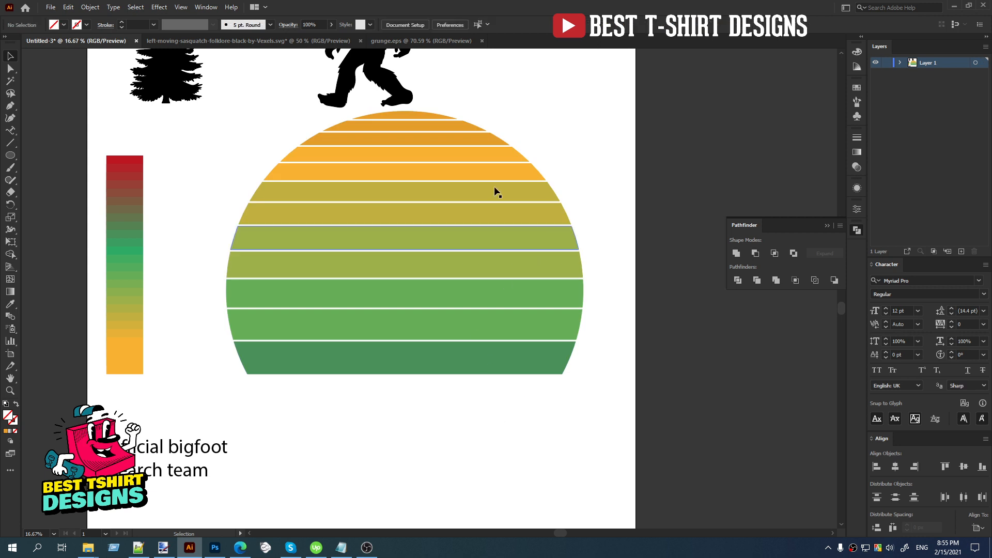
# Paste the copied circle in front at its original position and turn it into an unfilled orange outline with a 20 pt stroke.
pyautogui.scroll(1, 494, 186)
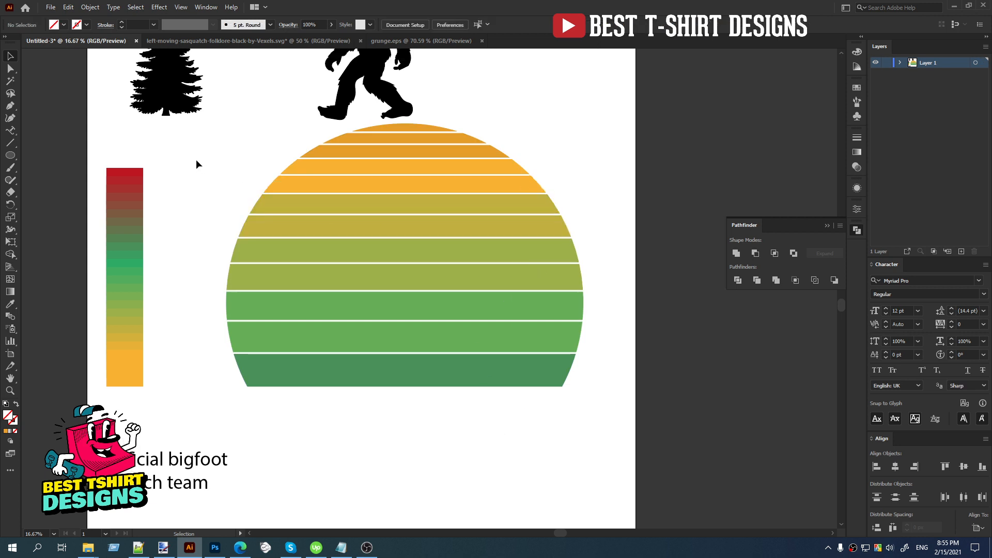
pyautogui.hotkey('ctrl', 'f')
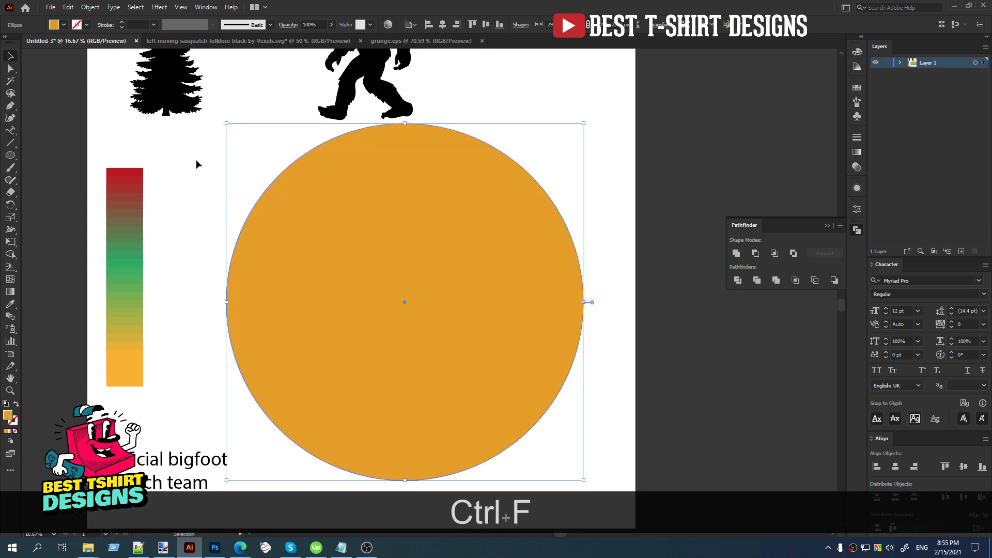
pyautogui.scroll(-1, 420, 216)
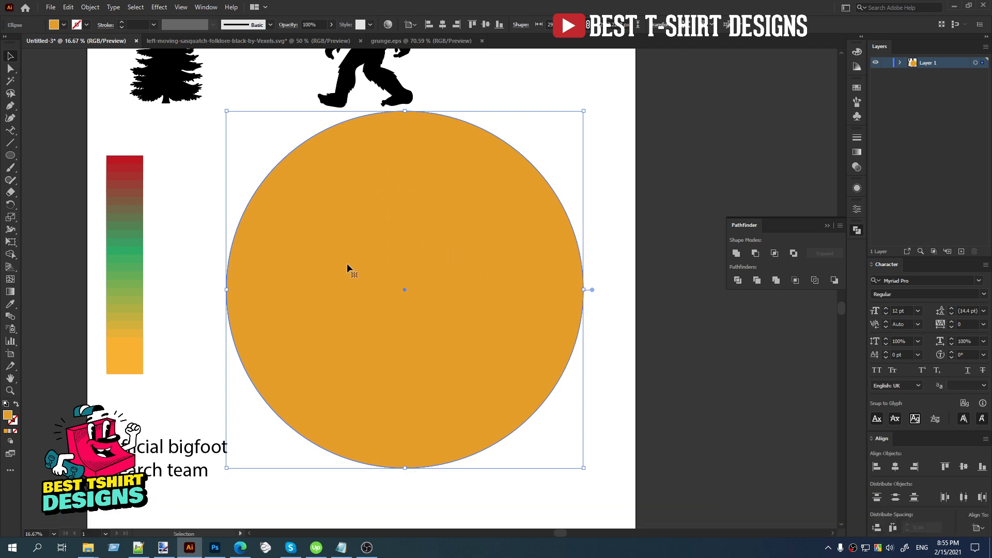
pyautogui.press('shift')
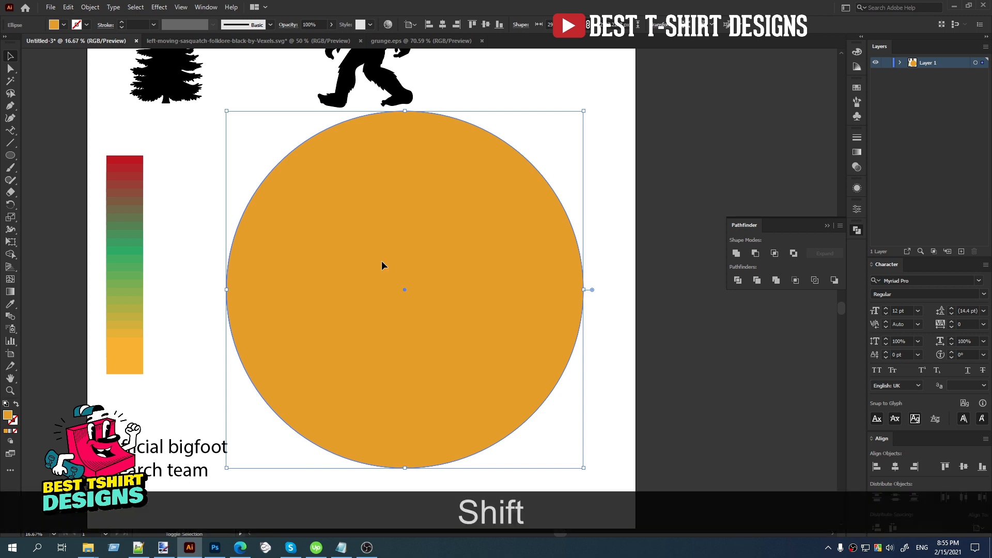
pyautogui.hotkey('shift', 'x')
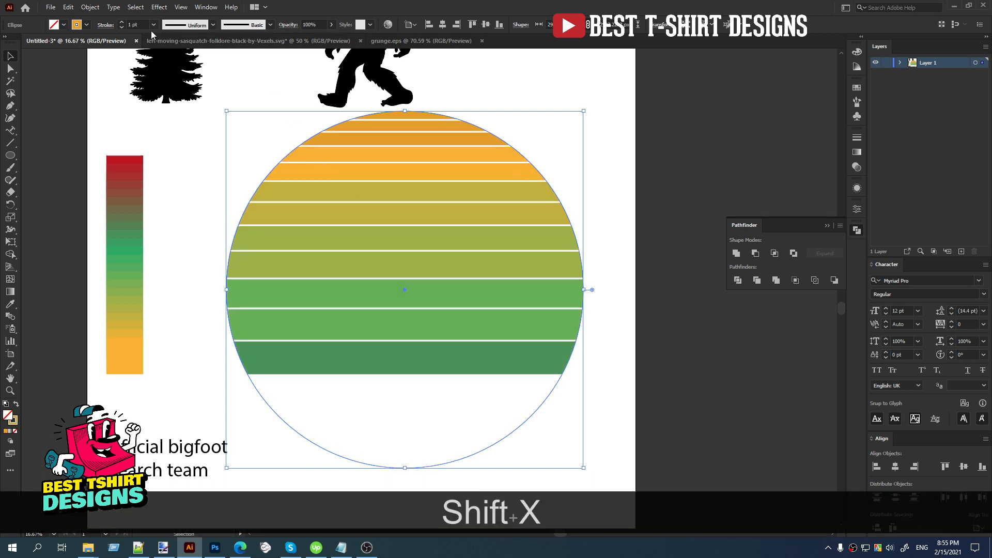
pyautogui.keyDown('shift'); pyautogui.scroll(1, 140, 26); pyautogui.keyUp('shift')
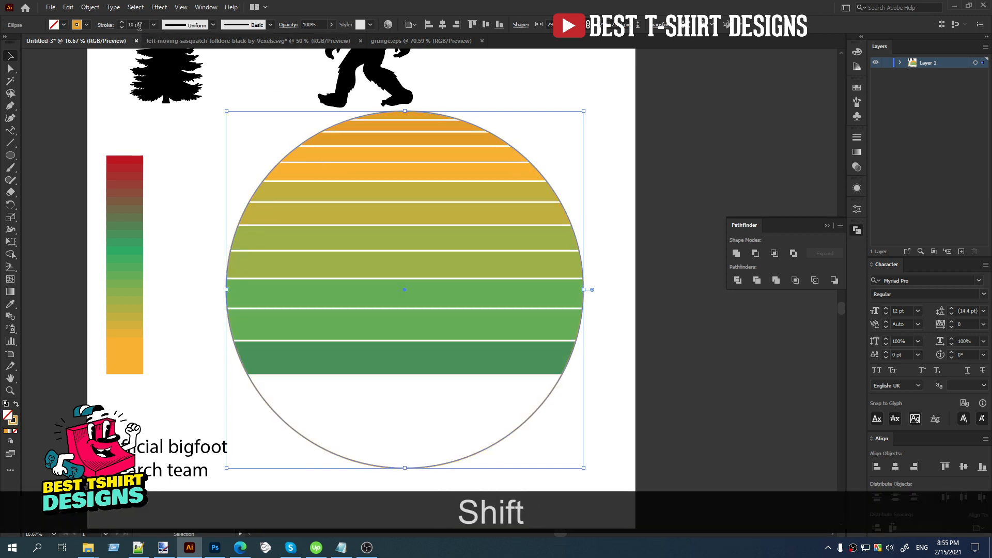
pyautogui.click(190, 238)
pyautogui.moveTo(565, 417); pyautogui.dragTo(496, 400)
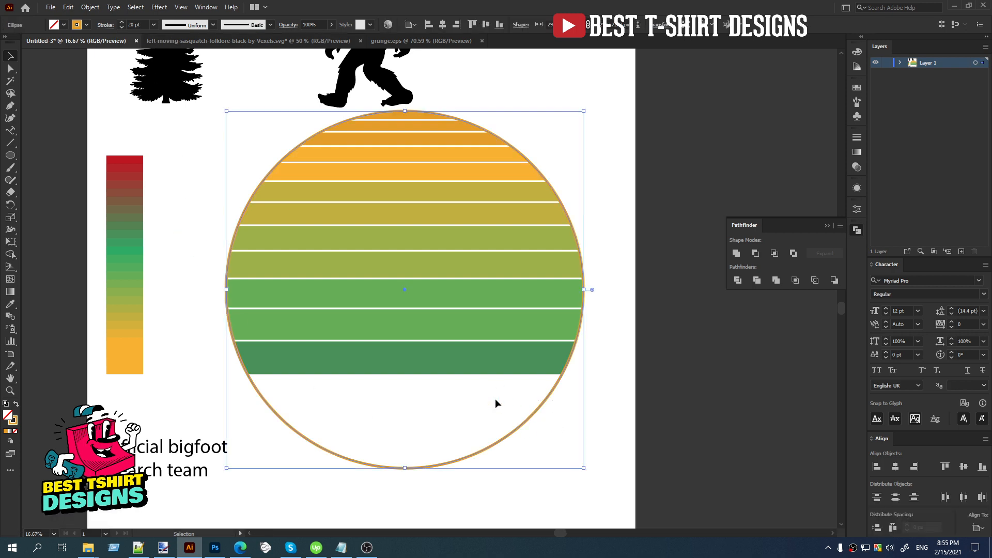
pyautogui.click(473, 422)
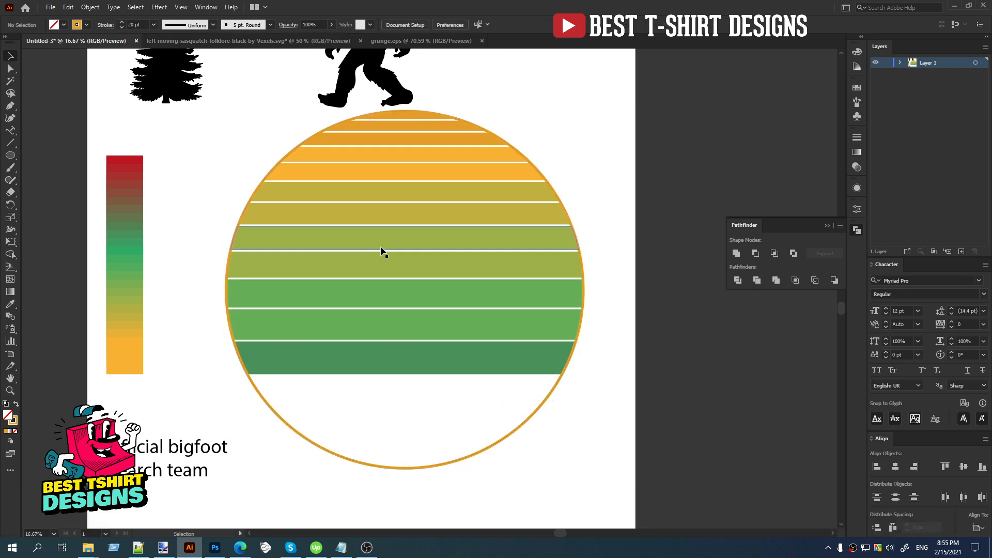
pyautogui.scroll(4, 381, 251)
pyautogui.scroll(-4, 346, 262)
pyautogui.click(342, 256)
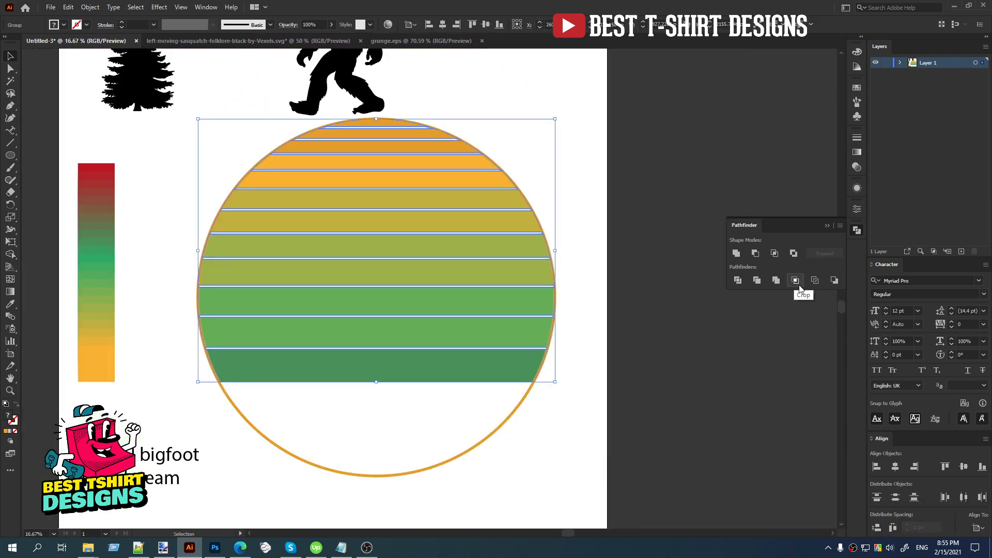
pyautogui.click(90, 7)
pyautogui.click(113, 129)
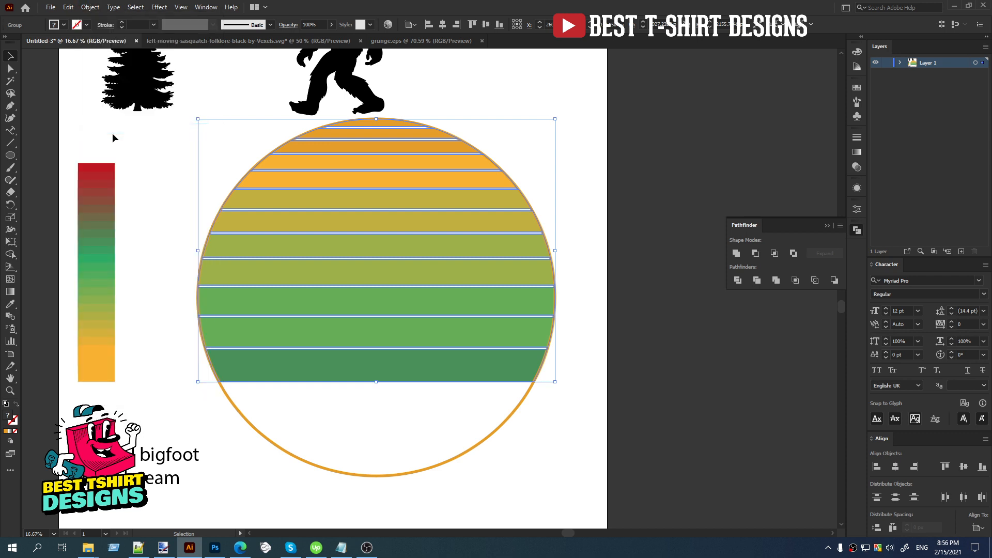
pyautogui.click(152, 192)
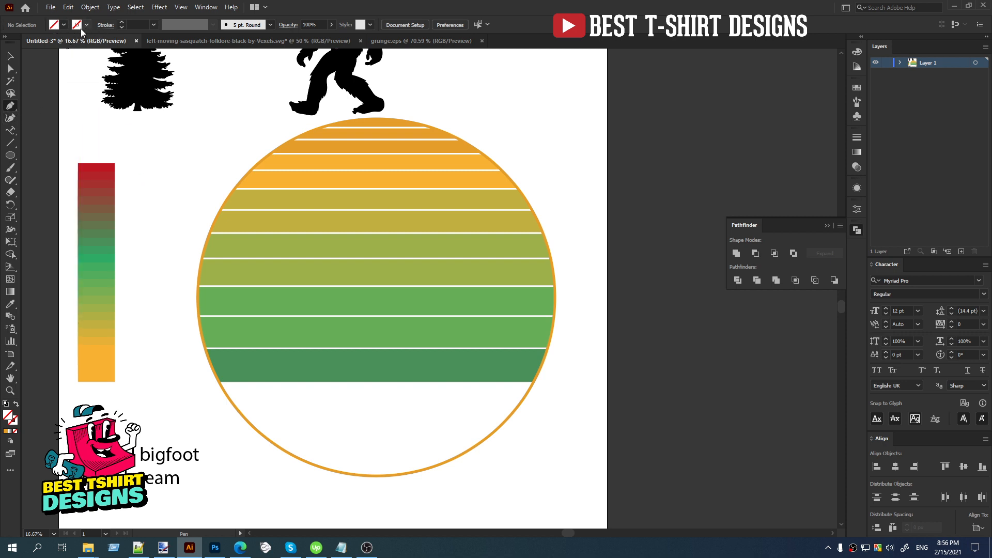
# Draw a short horizontal path without fill or stroke in the blank area between the gradient strip and the striped circle.
pyautogui.click(147, 175)
pyautogui.keyDown('shift'); pyautogui.click(190, 176); pyautogui.keyUp('shift')
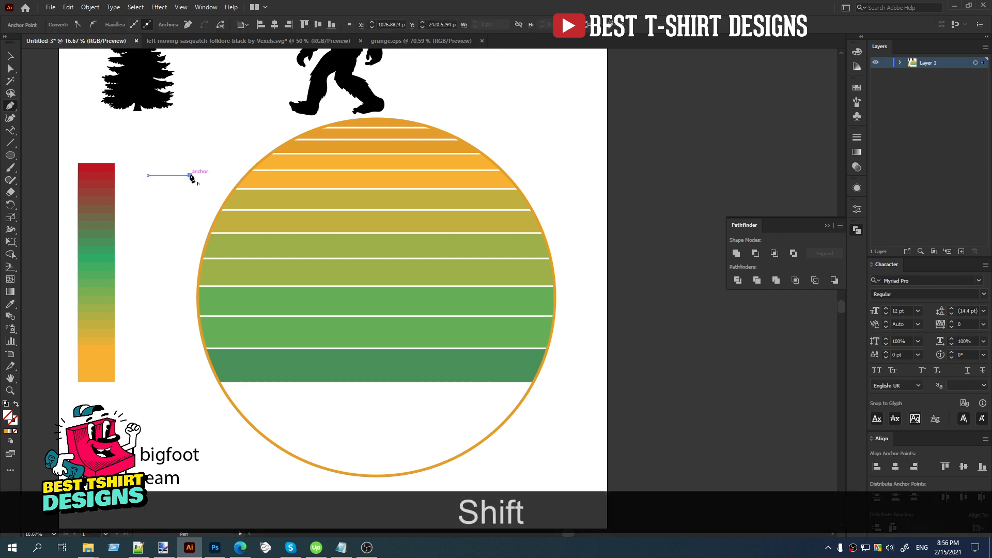
pyautogui.hotkey('shift', 'v')
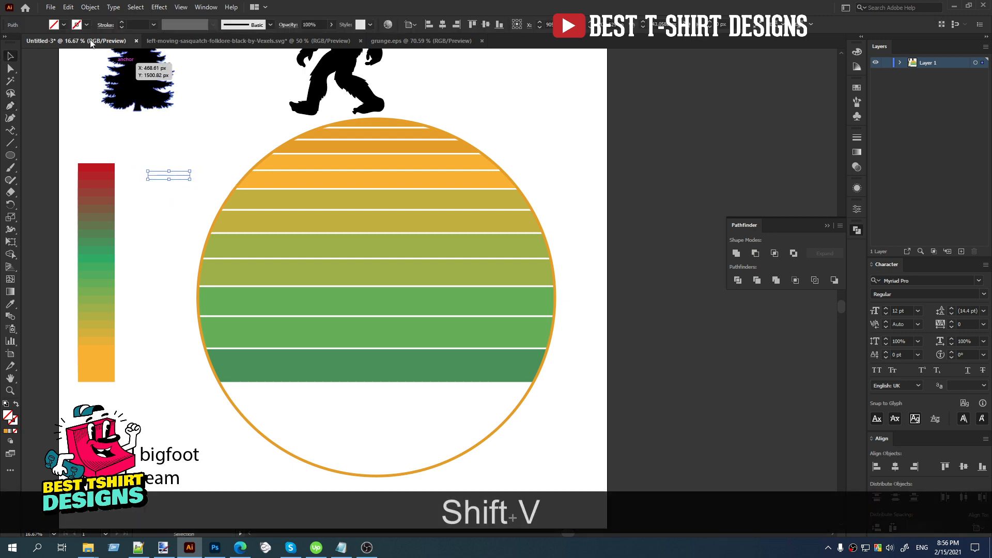
# Select all unfilled paths matching the short line with the Magic Wand, including the gap shapes and circle outline, and delete them.
pyautogui.click(11, 82)
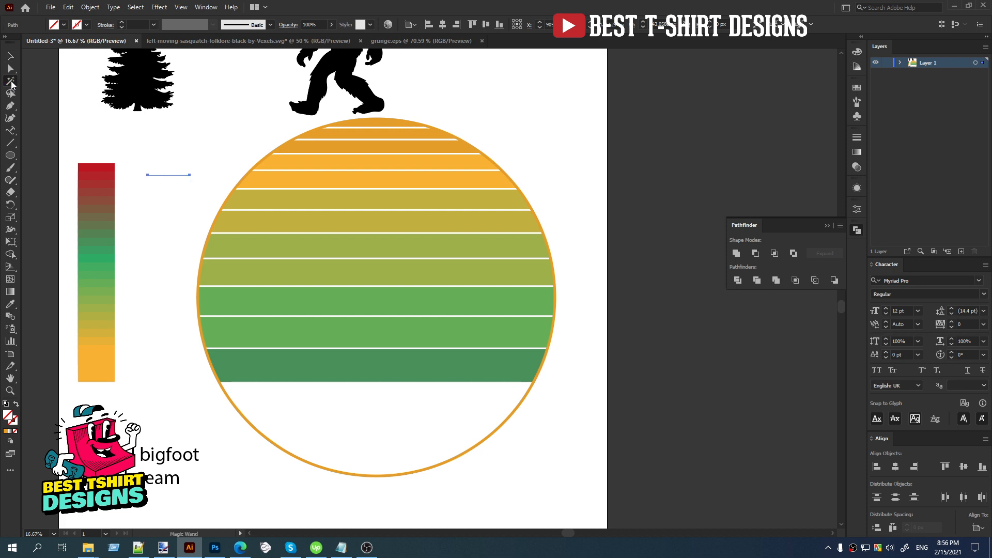
pyautogui.click(169, 176)
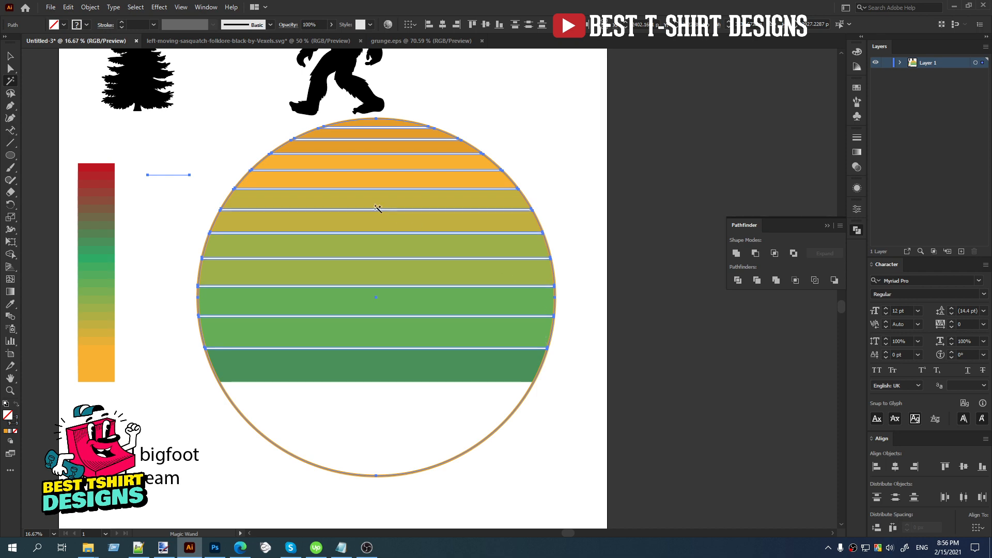
pyautogui.keyDown('alt'); pyautogui.scroll(6, 379, 209); pyautogui.keyUp('alt')
pyautogui.keyDown('alt'); pyautogui.scroll(-4, 329, 180); pyautogui.keyUp('alt')
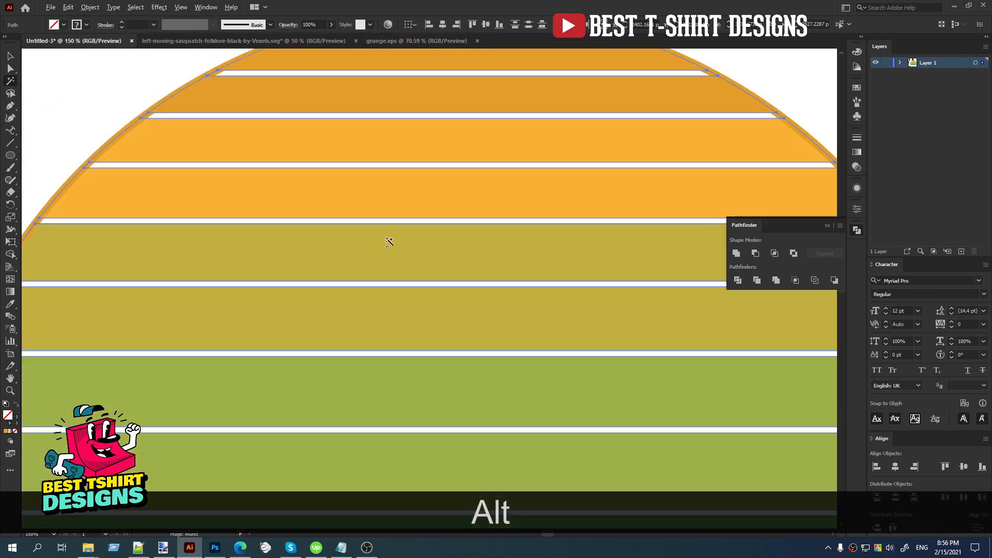
pyautogui.keyDown('alt'); pyautogui.scroll(5, 417, 92); pyautogui.keyUp('alt')
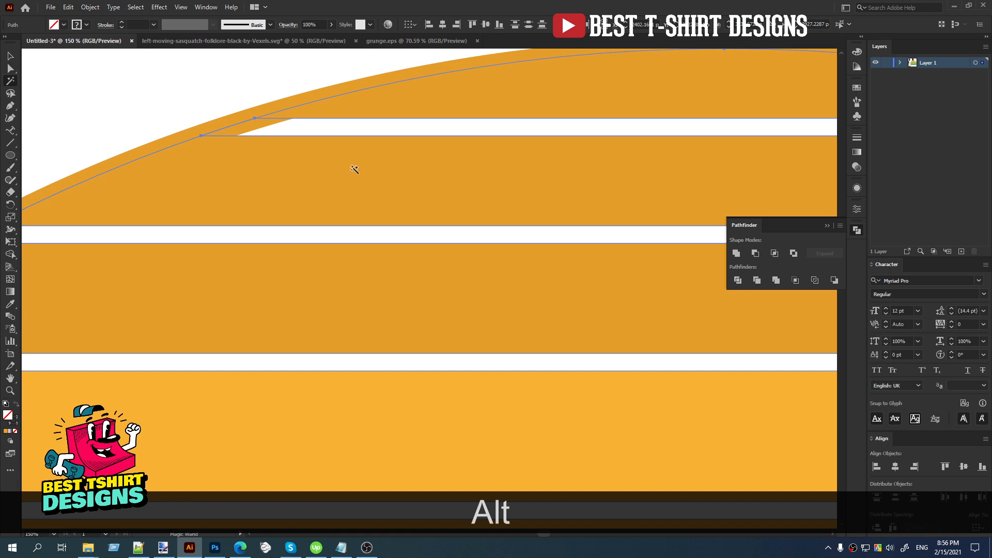
pyautogui.keyDown('alt'); pyautogui.scroll(-7, 341, 230); pyautogui.keyUp('alt')
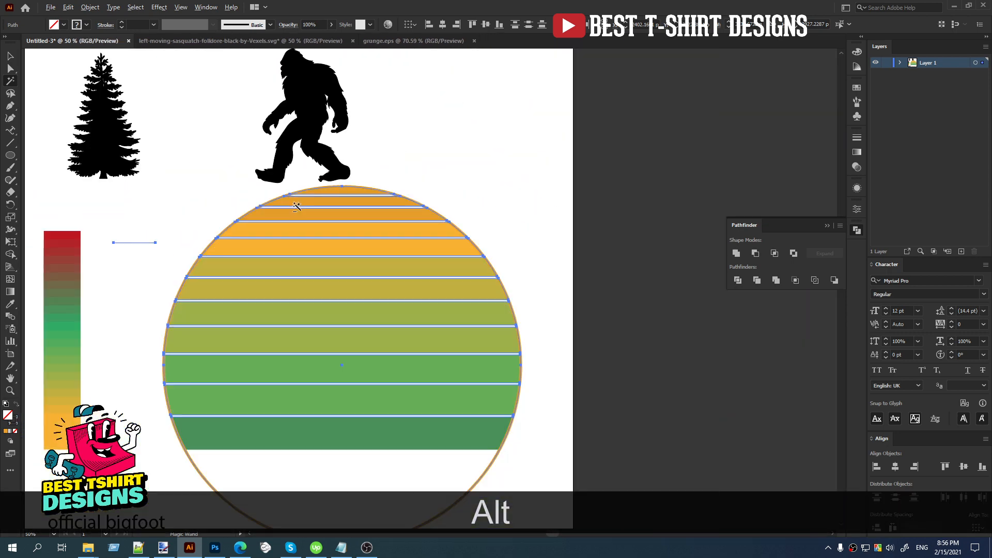
pyautogui.keyDown('alt'); pyautogui.scroll(1, 348, 283); pyautogui.keyUp('alt')
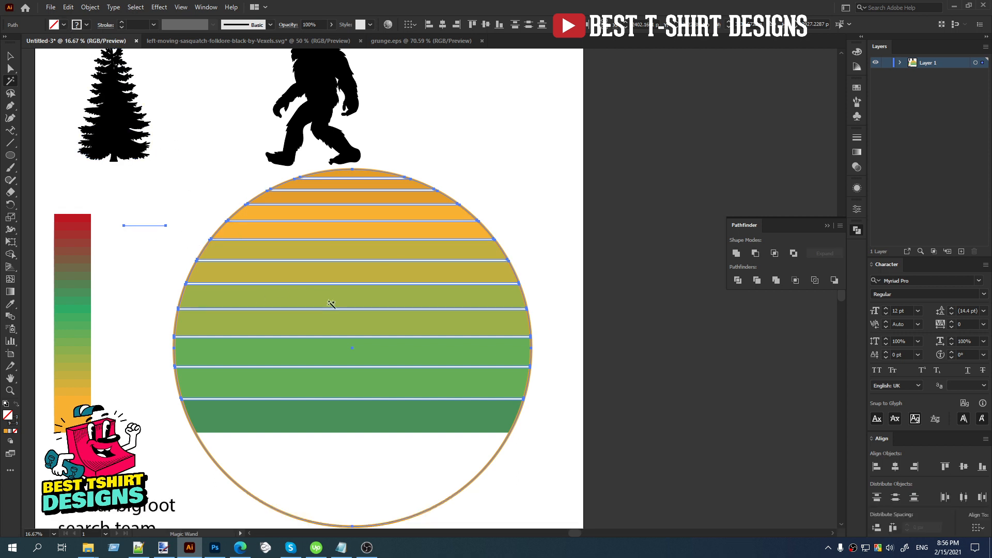
pyautogui.press('Delete')
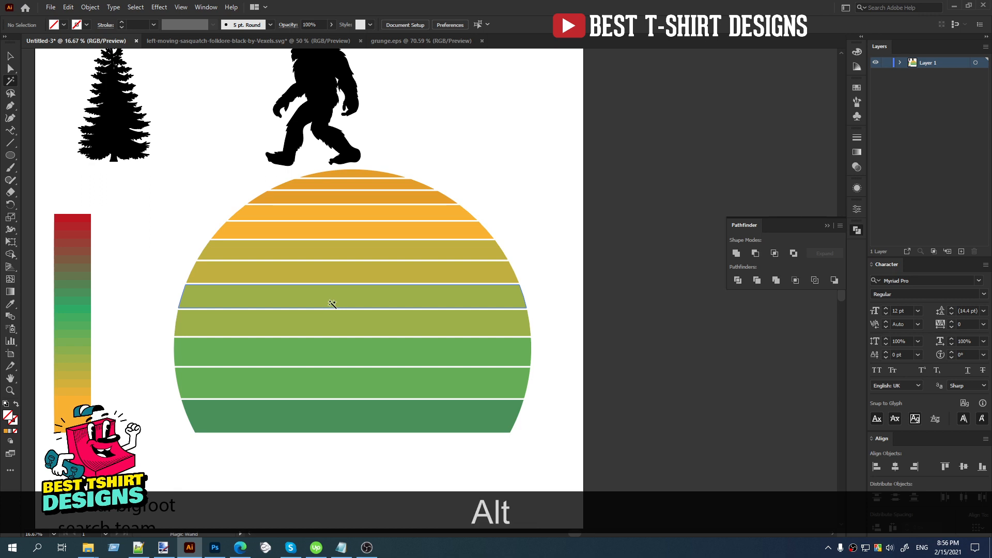
pyautogui.keyDown('alt'); pyautogui.scroll(-1, 332, 304); pyautogui.keyUp('alt')
pyautogui.press('v')
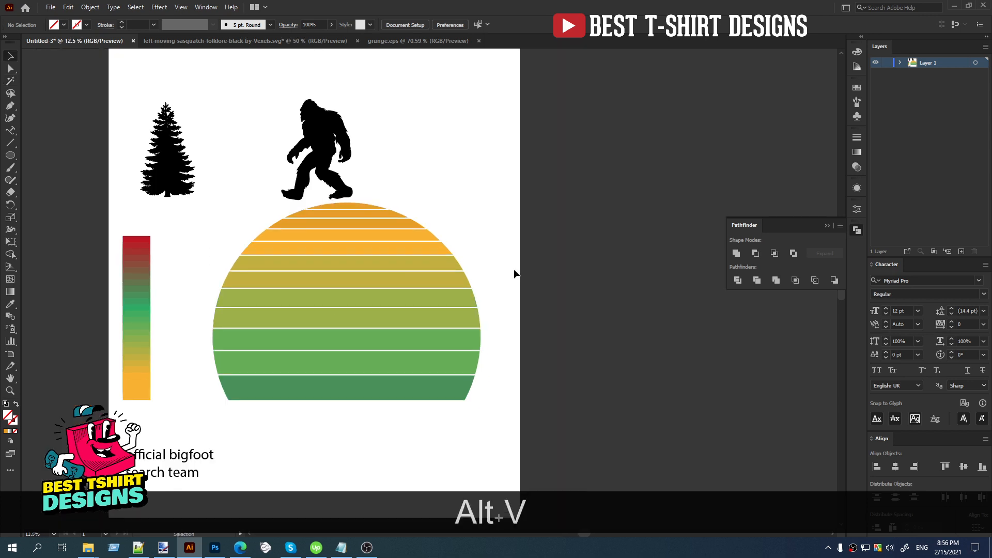
pyautogui.click(360, 285)
pyautogui.click(230, 162)
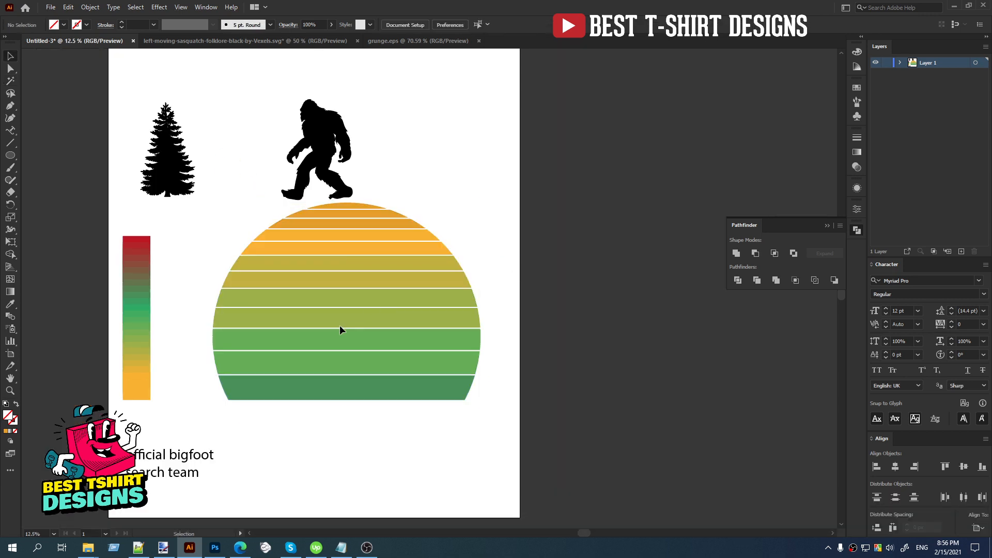
pyautogui.scroll(-1, 544, 322)
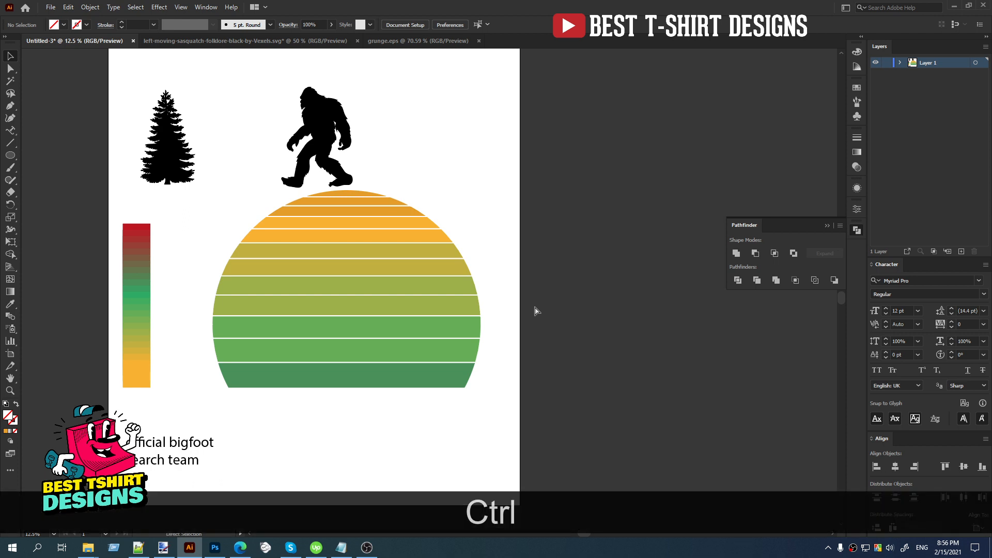
# Paste the copied circle in front at its original position and make it an unfilled orange outline with a 20 pt stroke.
pyautogui.hotkey('ctrl', 'f')
pyautogui.hotkey('shift', 'x')
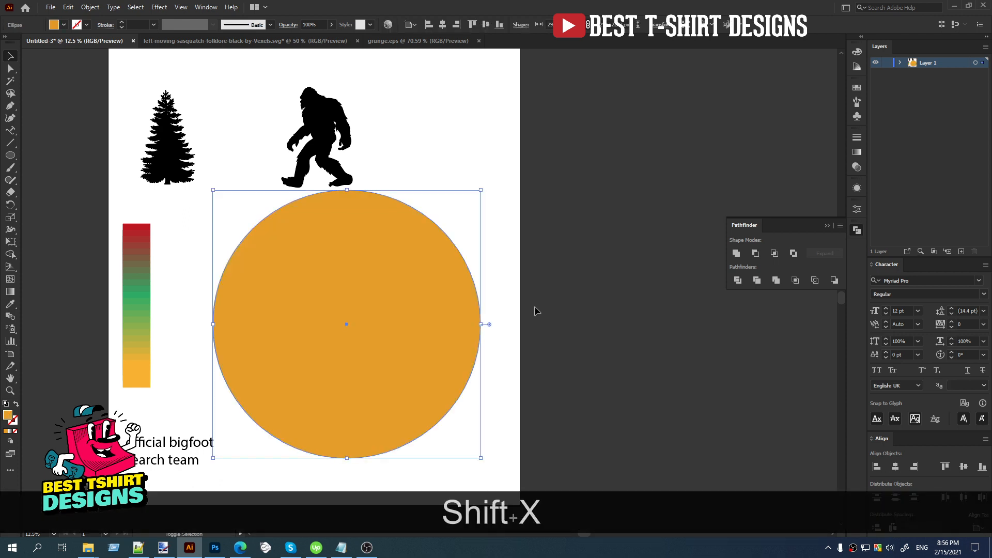
pyautogui.scroll(2, 140, 25)
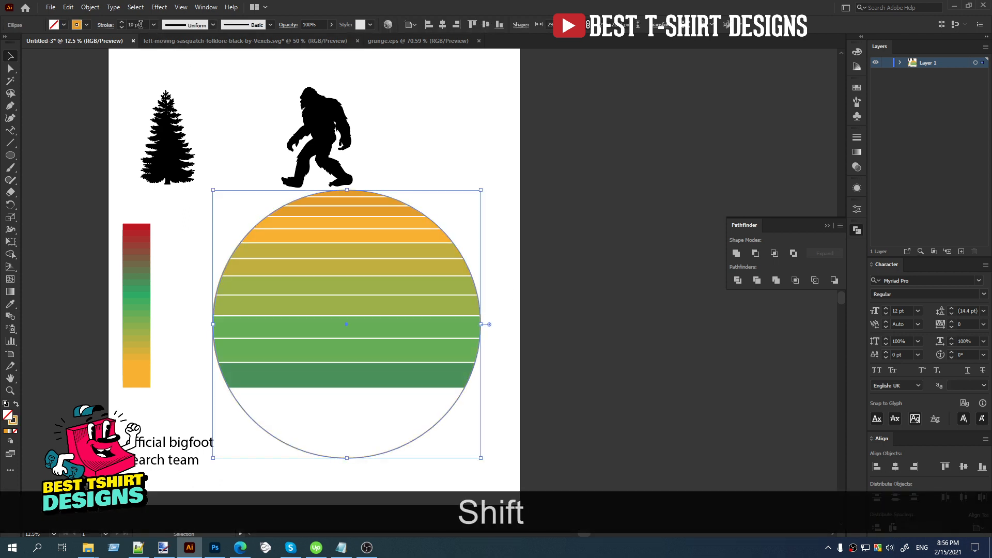
pyautogui.click(466, 146)
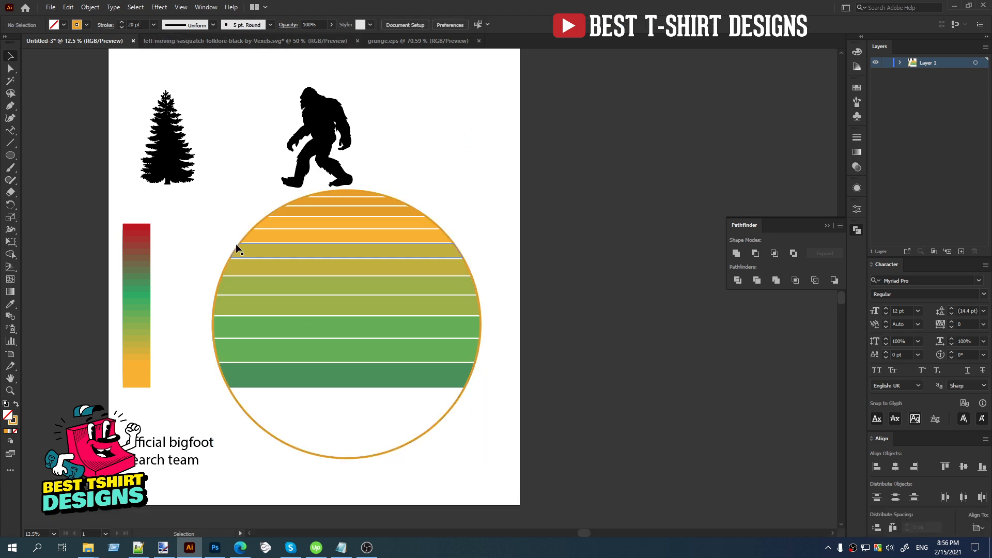
# Move the bigfoot silhouette into the striped circle, bring it in front of the stripes and enlarge it proportionally to about 1176 × 1662 px.
pyautogui.moveTo(326, 183); pyautogui.dragTo(347, 342)
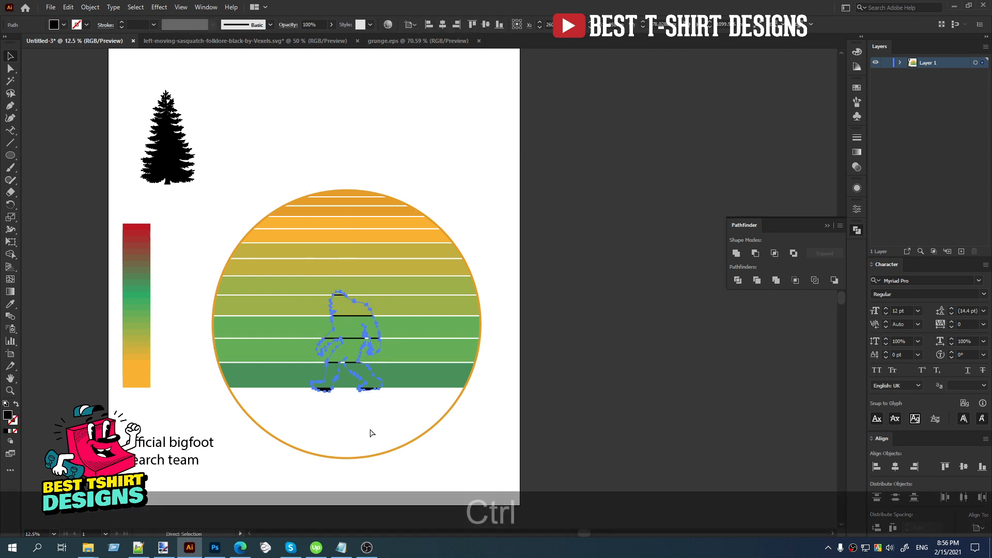
pyautogui.hotkey('ctrl', 'x')
pyautogui.hotkey('ctrl', 'f')
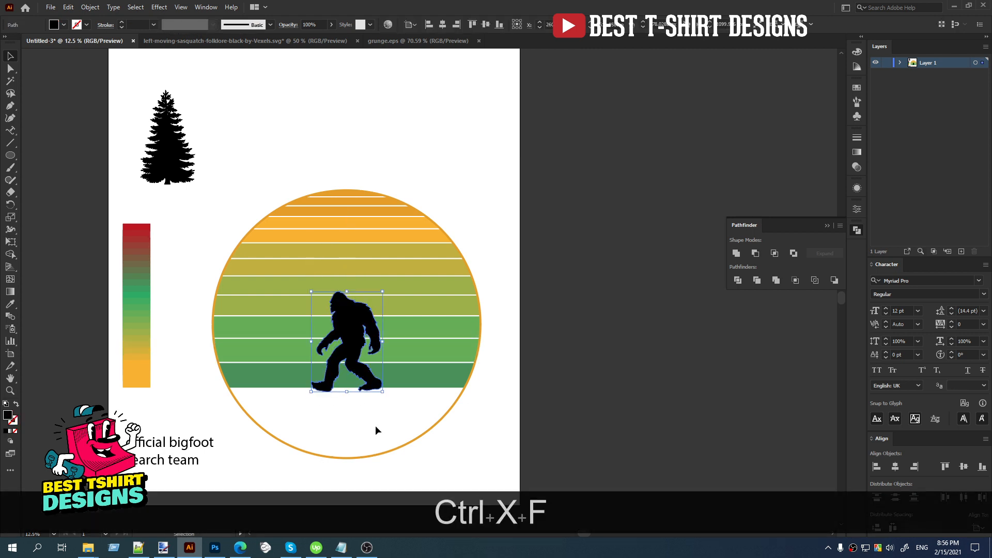
pyautogui.moveTo(357, 290); pyautogui.dragTo(357, 241)
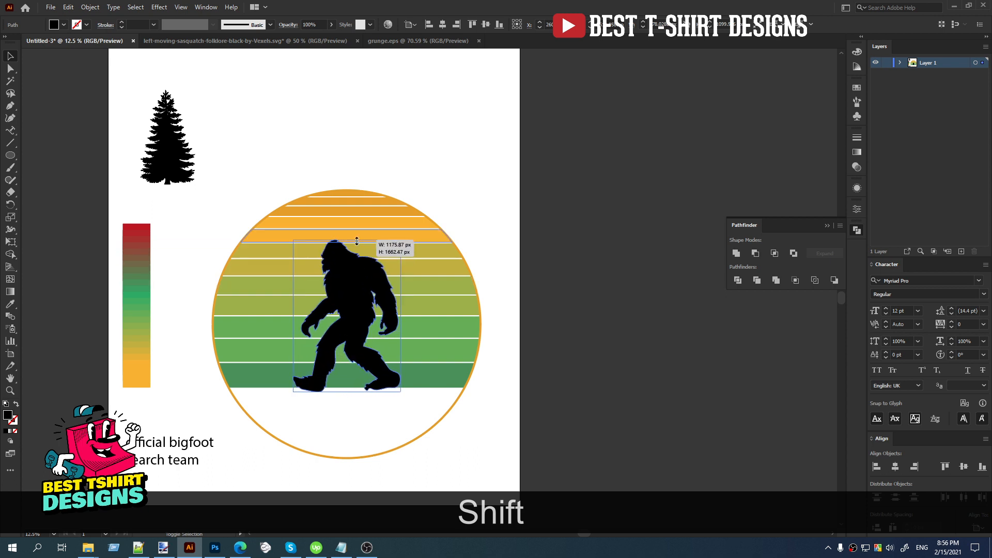
pyautogui.moveTo(429, 445); pyautogui.dragTo(244, 126)
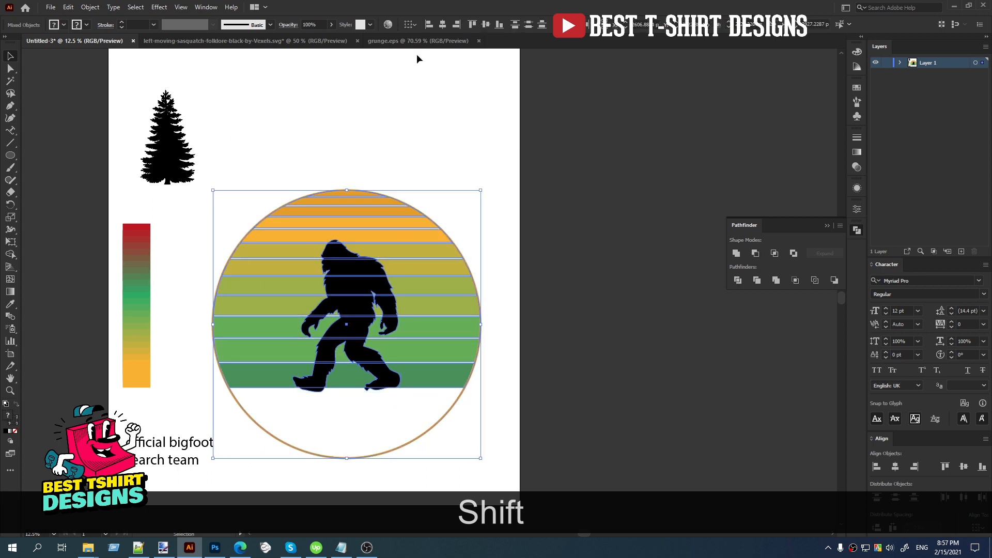
pyautogui.click(377, 127)
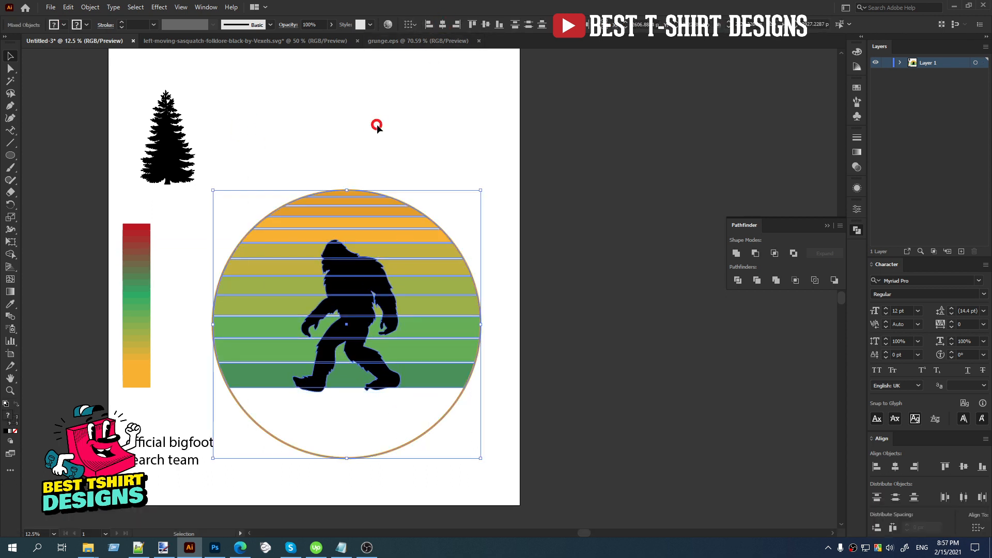
# Enlarge the bigfoot silhouette slightly more so its head reaches the upper orange stripes while its feet stay on the lowest green bar.
pyautogui.click(370, 290)
pyautogui.moveTo(347, 240); pyautogui.dragTo(348, 224)
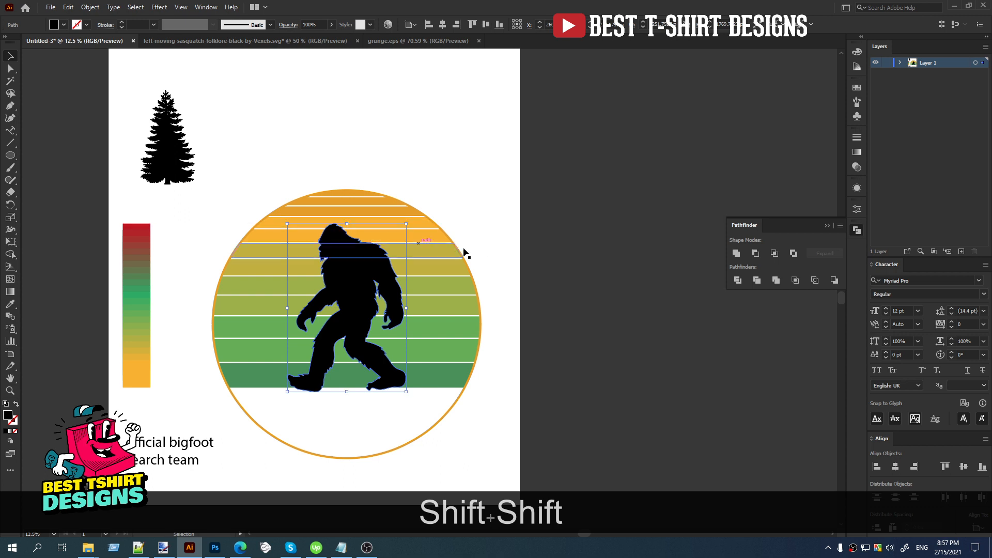
pyautogui.click(488, 243)
pyautogui.scroll(5, 323, 250)
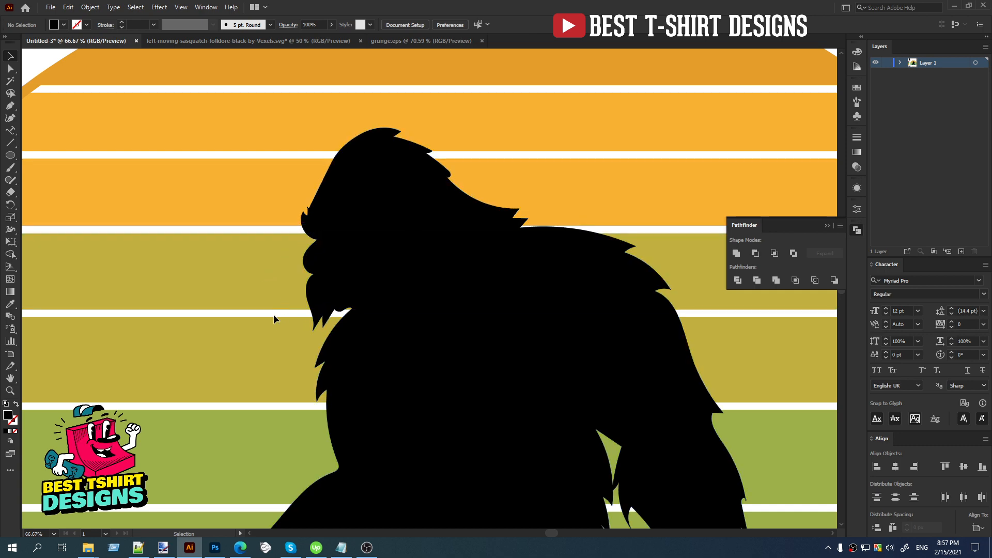
pyautogui.scroll(-5, 274, 315)
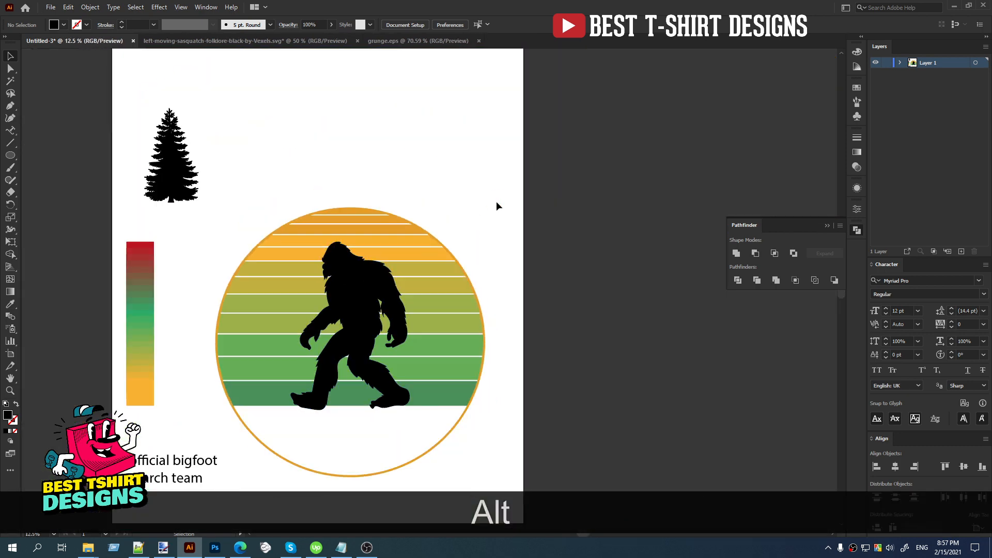
pyautogui.click(513, 310)
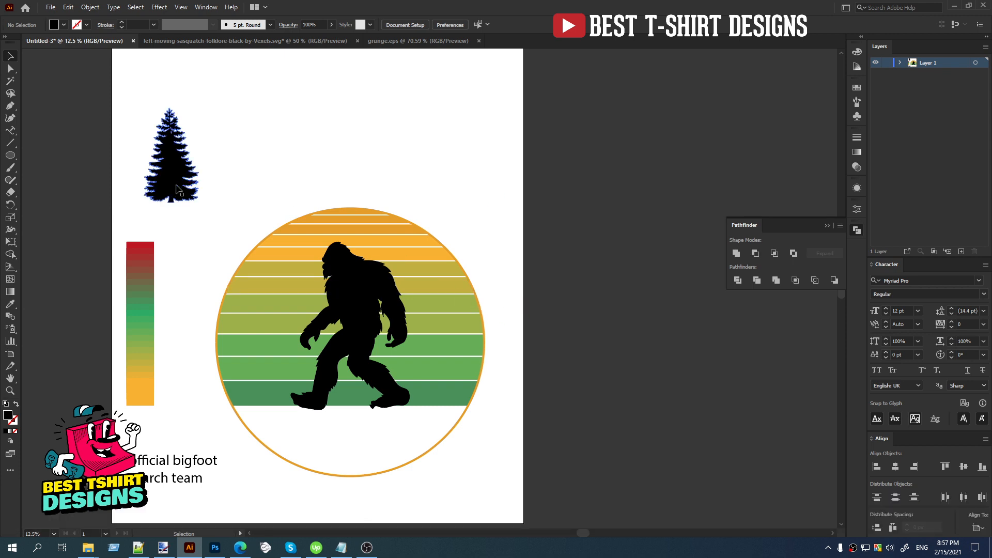
# Move the tree onto the circle's right edge beside the bigfoot, bring it in front of the stripes and enlarge it proportionally.
pyautogui.moveTo(181, 175); pyautogui.dragTo(454, 380)
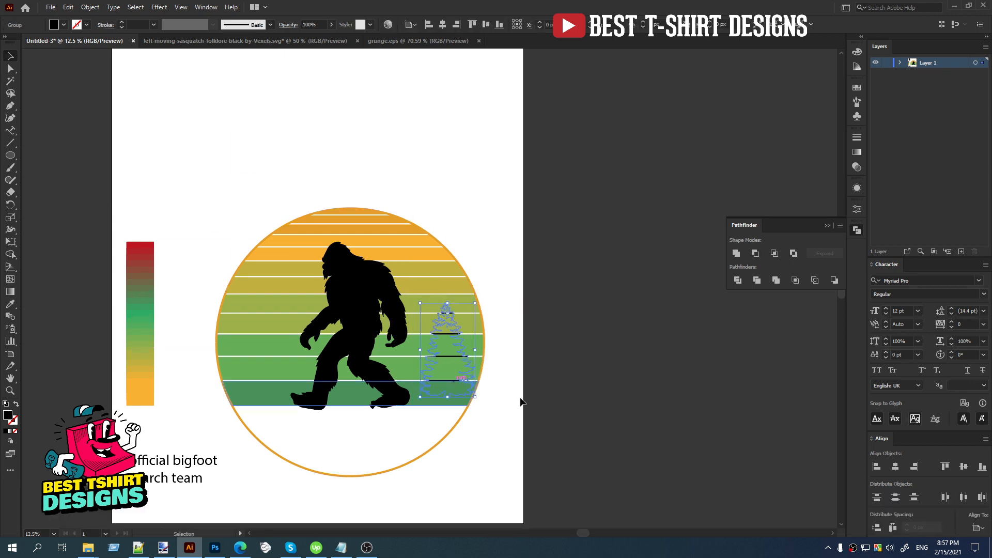
pyautogui.hotkey('ctrl', 'x')
pyautogui.hotkey('ctrl', 'f')
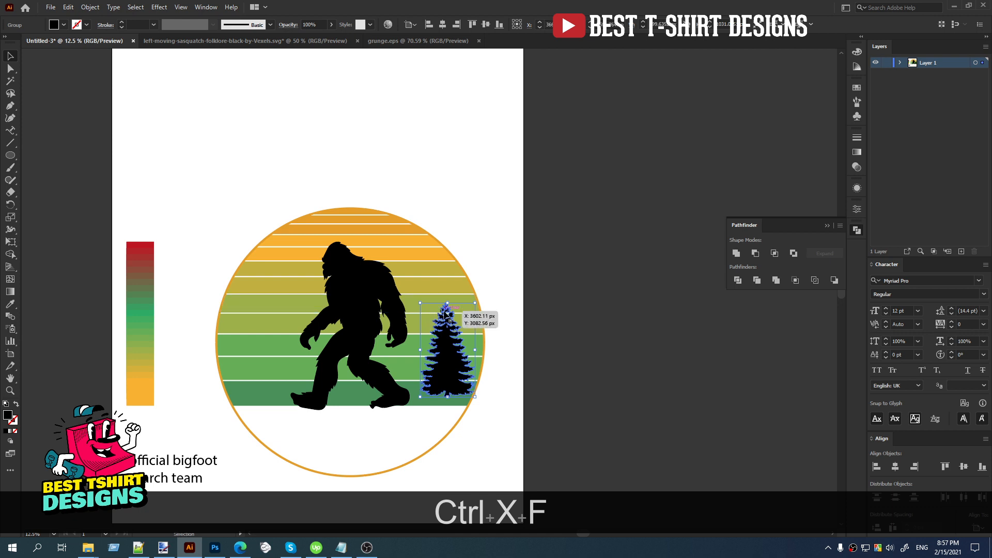
pyautogui.moveTo(446, 306); pyautogui.dragTo(481, 375)
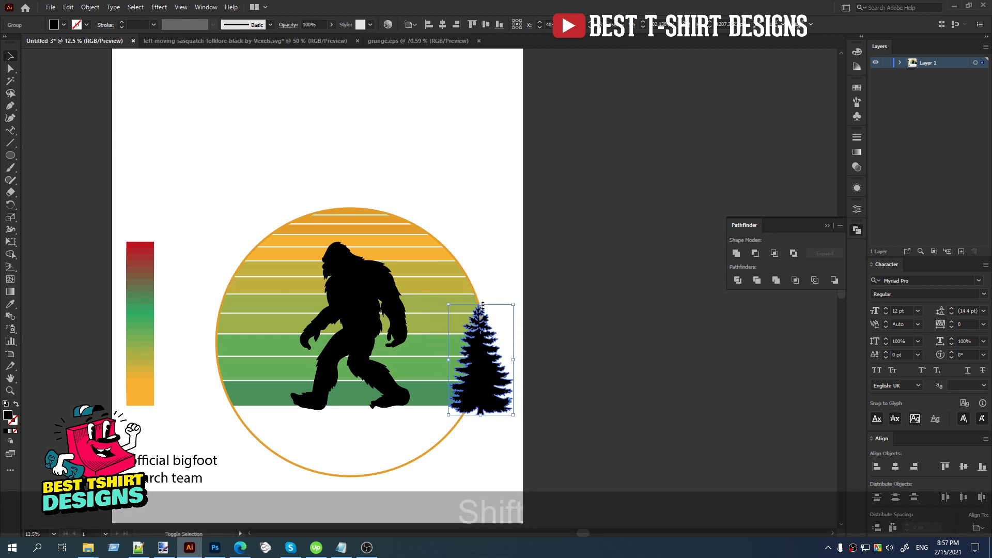
pyautogui.moveTo(481, 304); pyautogui.dragTo(485, 295)
pyautogui.scroll(1, 454, 390)
pyautogui.click(598, 376)
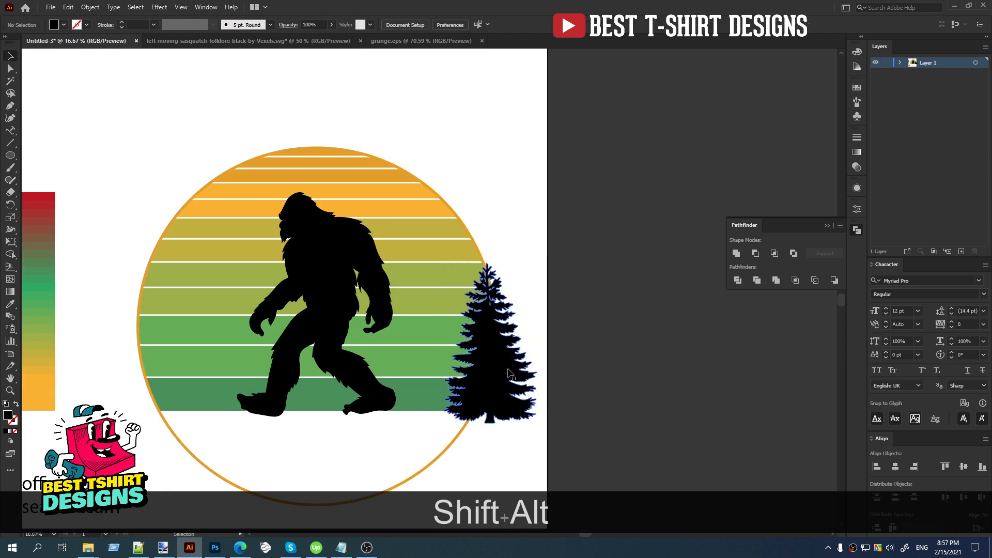
# Duplicate the large tree straight across to the circle's left edge.
pyautogui.moveTo(507, 370); pyautogui.dragTo(157, 373)
pyautogui.click(627, 380)
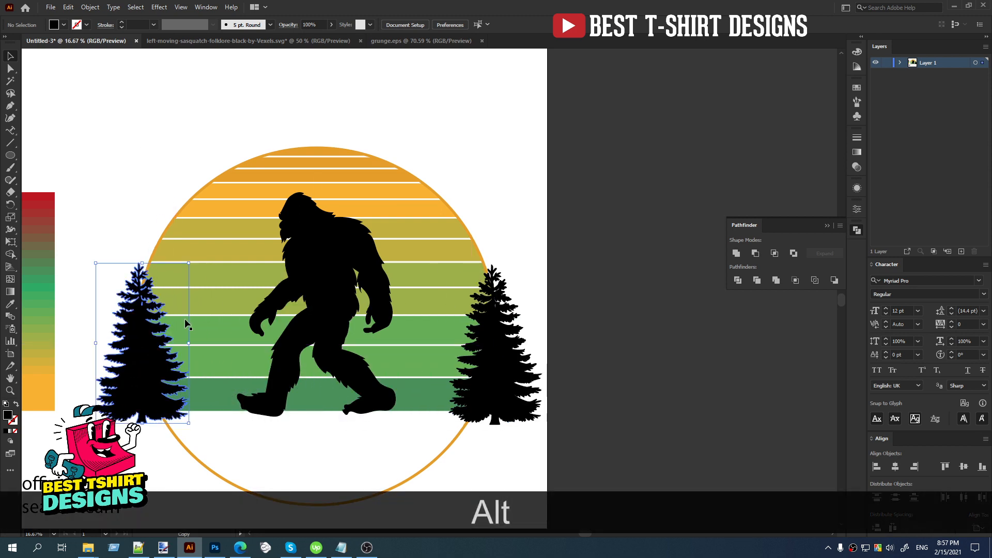
pyautogui.click(543, 261)
# Add four progressively smaller copies of the right-hand tree, overlapping in a row that descends toward the bigfoot's rear foot.
pyautogui.keyDown('alt'); pyautogui.moveTo(498, 384); pyautogui.dragTo(461, 297); pyautogui.keyUp('alt')
pyautogui.moveTo(466, 374); pyautogui.dragTo(444, 375)
pyautogui.keyDown('alt'); pyautogui.keyDown('shift'); pyautogui.moveTo(435, 294); pyautogui.dragTo(439, 313); pyautogui.keyUp('shift'); pyautogui.keyUp('alt')
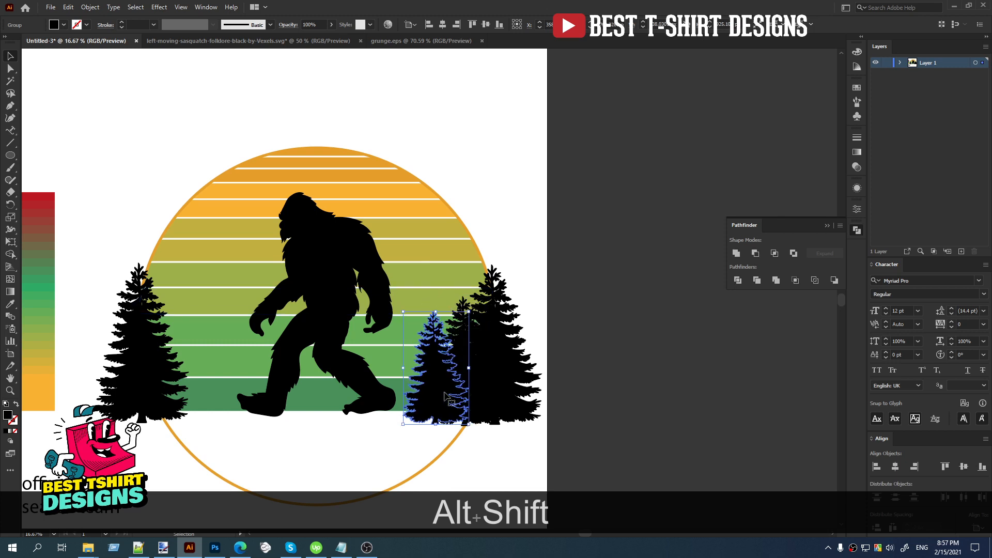
pyautogui.moveTo(445, 393); pyautogui.dragTo(424, 392)
pyautogui.keyDown('shift'); pyautogui.moveTo(416, 310); pyautogui.dragTo(416, 332); pyautogui.keyUp('shift')
pyautogui.keyDown('alt'); pyautogui.moveTo(423, 403); pyautogui.dragTo(409, 404); pyautogui.keyUp('alt')
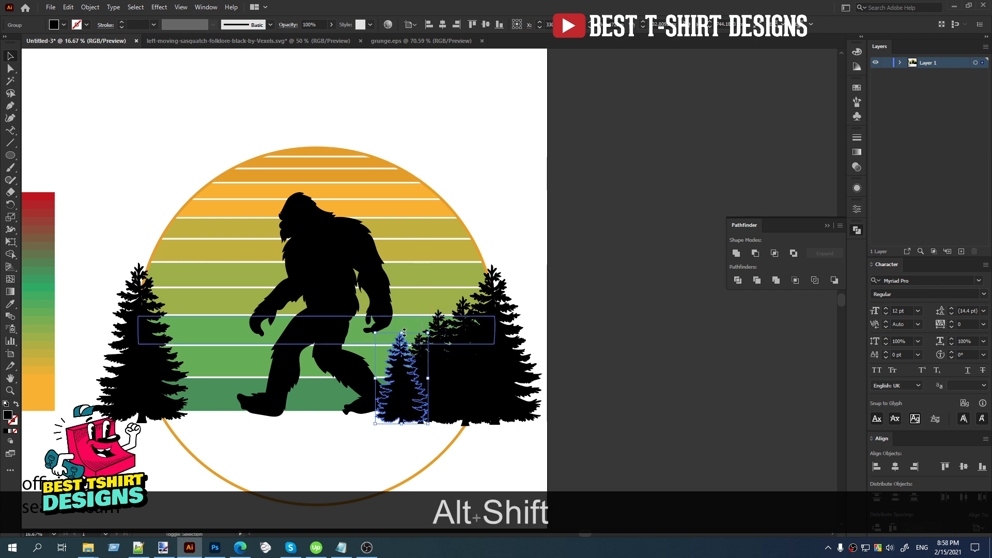
pyautogui.keyDown('shift'); pyautogui.moveTo(402, 334); pyautogui.dragTo(403, 342); pyautogui.keyUp('shift')
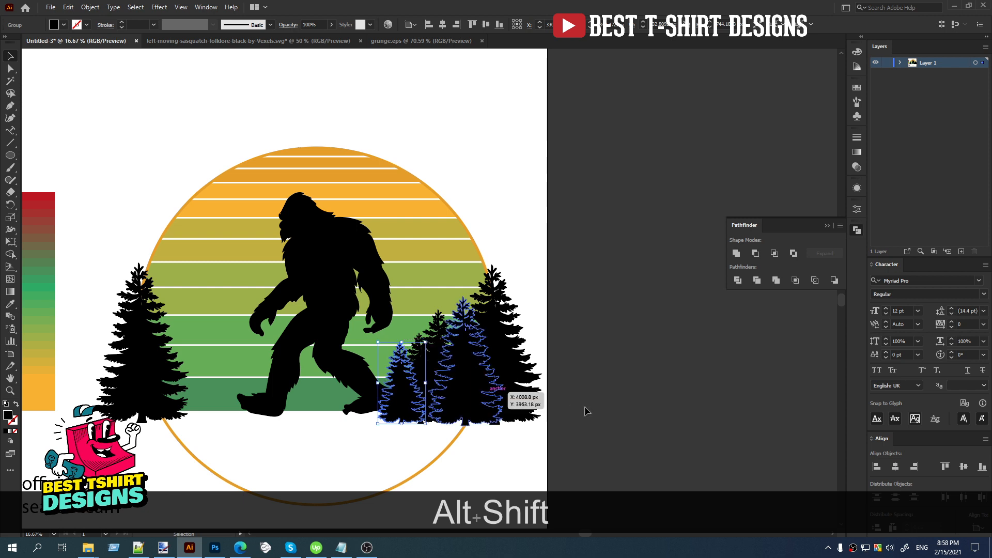
pyautogui.click(594, 408)
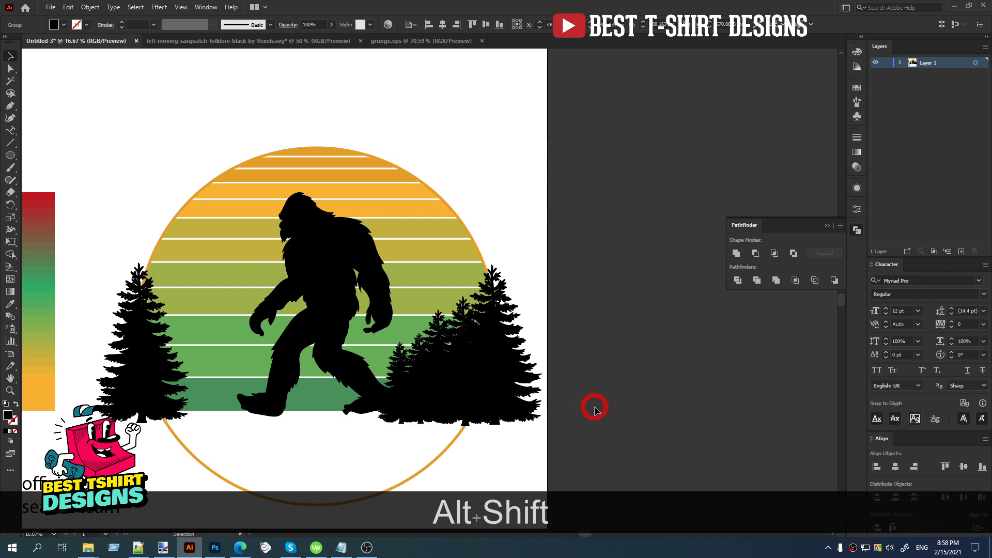
# Duplicate the four smaller trees to the circle's left side and reflect the copies horizontally so they descend toward the bigfoot.
pyautogui.click(393, 376)
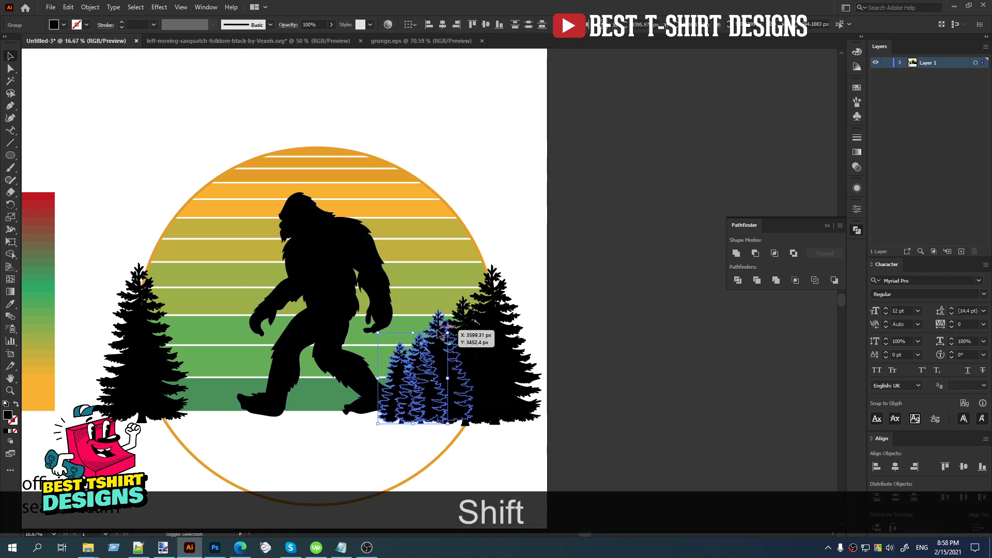
pyautogui.keyDown('shift'); pyautogui.click(435, 326); pyautogui.keyUp('shift')
pyautogui.keyDown('shift'); pyautogui.click(446, 378); pyautogui.keyUp('shift')
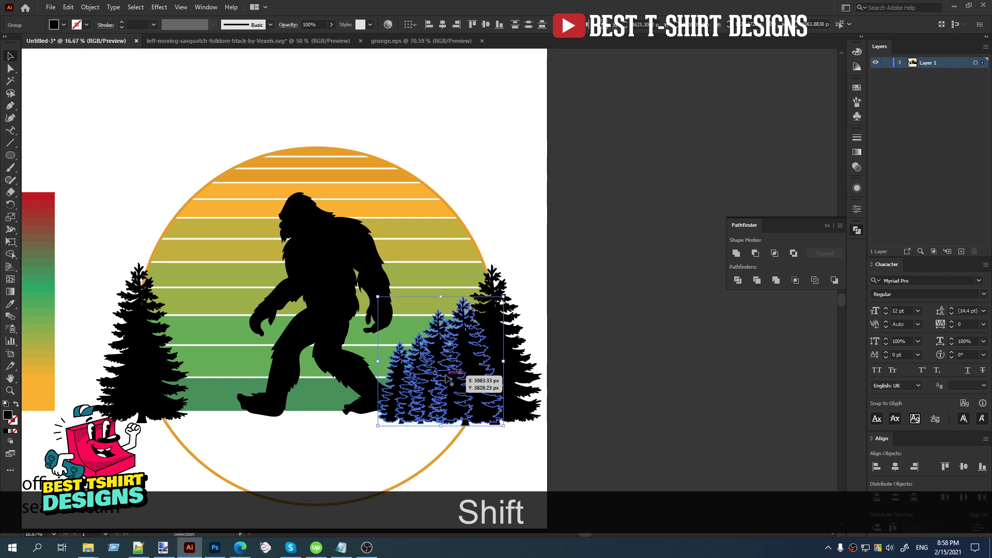
pyautogui.moveTo(481, 385); pyautogui.dragTo(249, 381)
pyautogui.rightClick(249, 381)
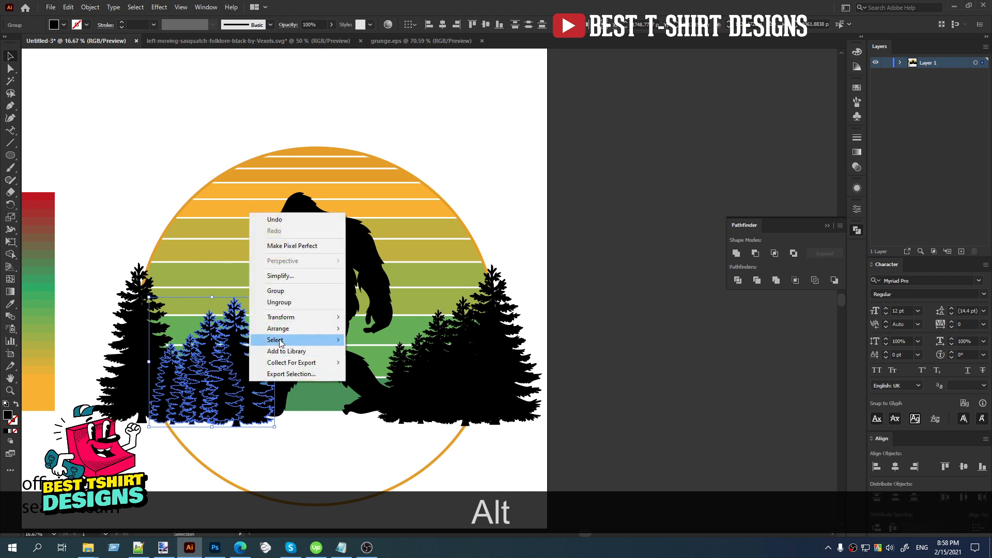
pyautogui.moveTo(292, 320)
pyautogui.click(380, 355)
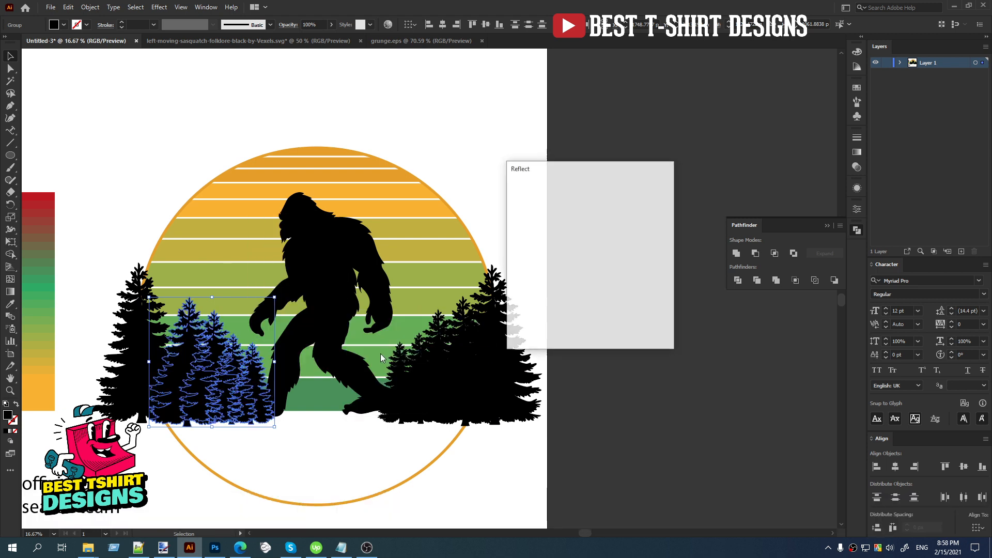
pyautogui.click(593, 329)
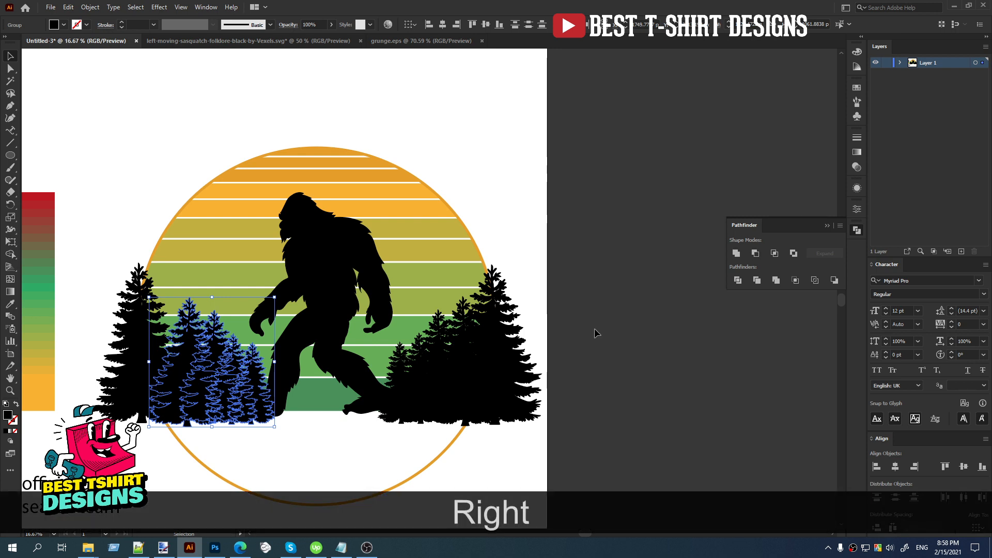
pyautogui.click(595, 329)
# Copy a small tree into the gap between the bigfoot's feet and scale it down so it stands beside the front foot.
pyautogui.scroll(-4, 341, 420)
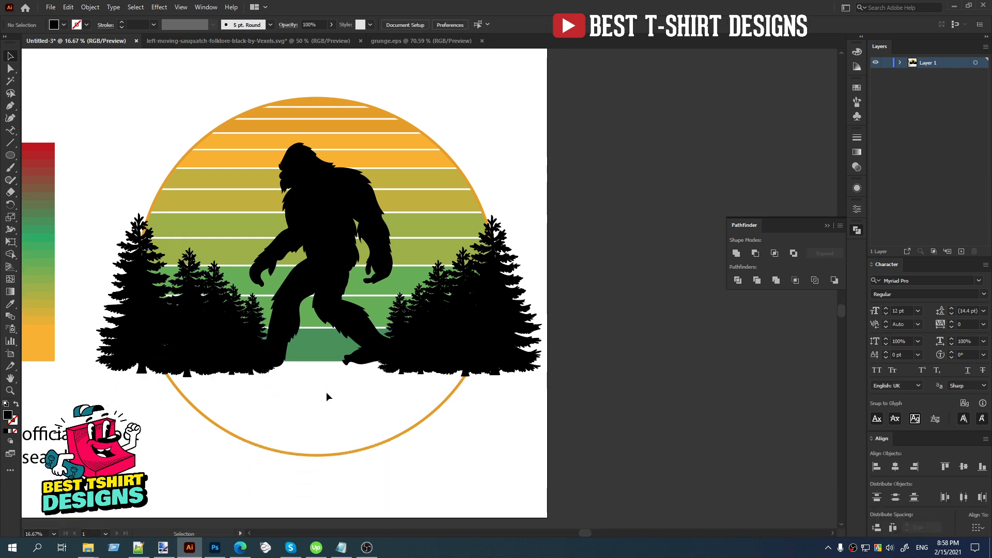
pyautogui.moveTo(263, 323); pyautogui.dragTo(295, 354)
pyautogui.scroll(2, 295, 354)
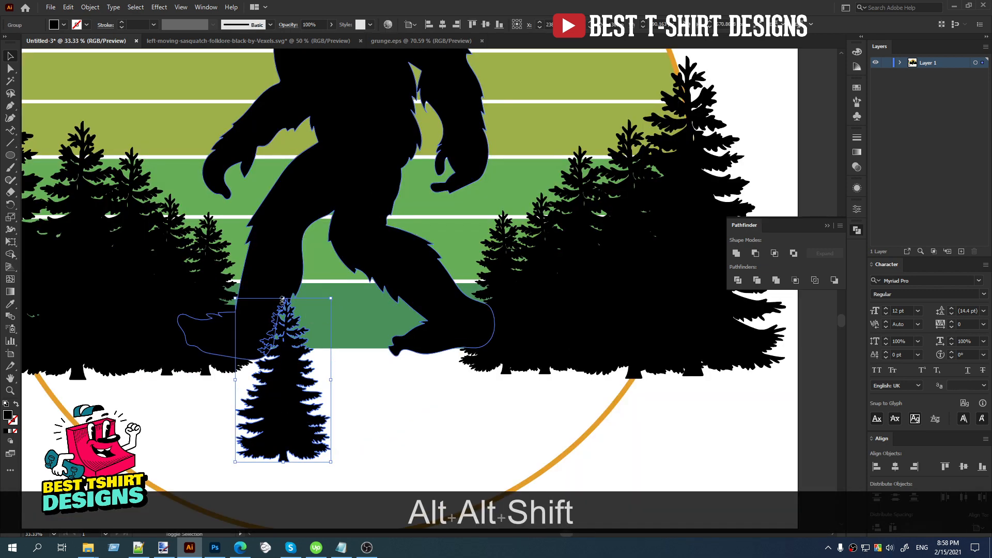
pyautogui.moveTo(283, 299); pyautogui.dragTo(303, 362)
pyautogui.click(321, 419)
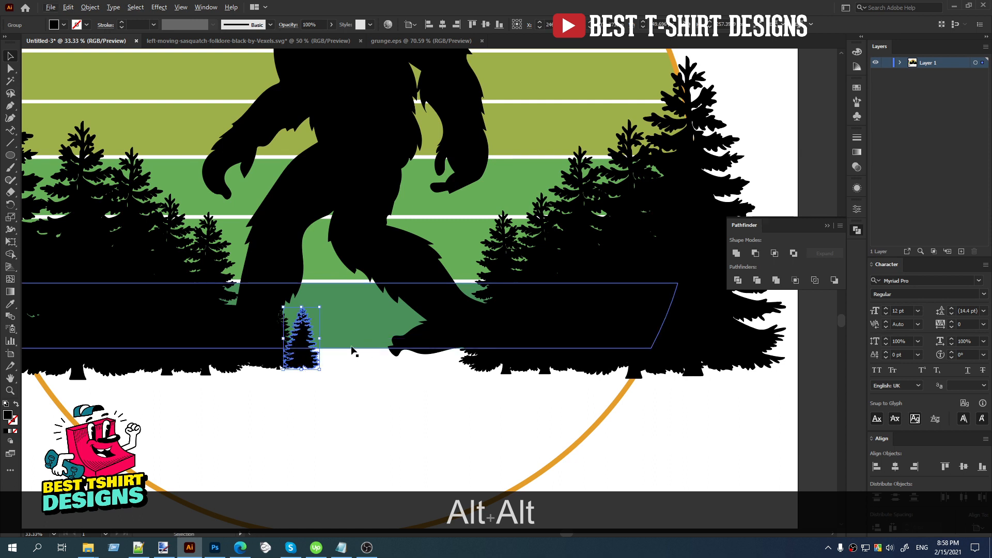
# Duplicate the tiny tree a short distance to the right and repeat the duplication three times to fill the gap between the feet.
pyautogui.moveTo(298, 353); pyautogui.dragTo(317, 358)
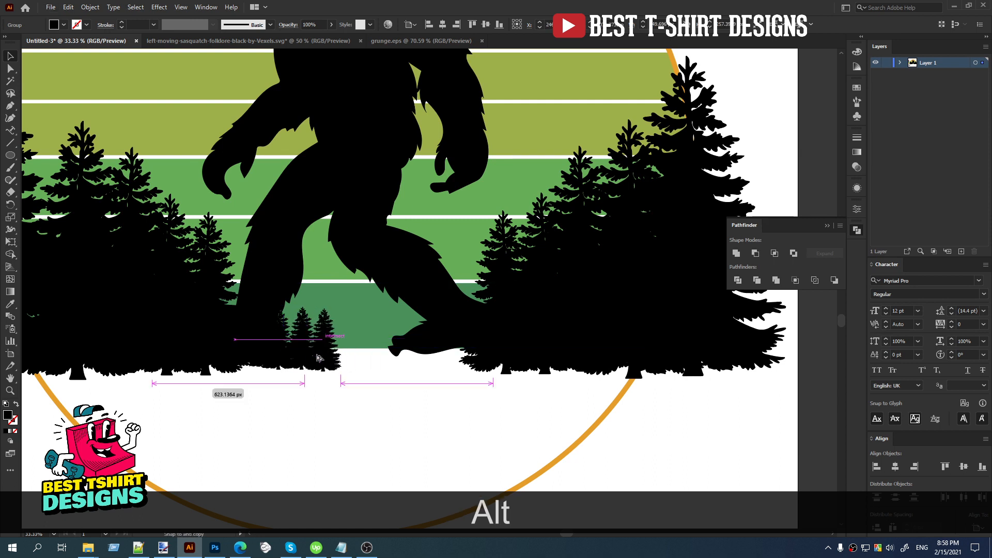
pyautogui.press('alt')
pyautogui.press('ctrl')
pyautogui.hotkey('ctrl', 'd')
pyautogui.hotkey('ctrl', 'd')
pyautogui.hotkey('ctrl', 'd')
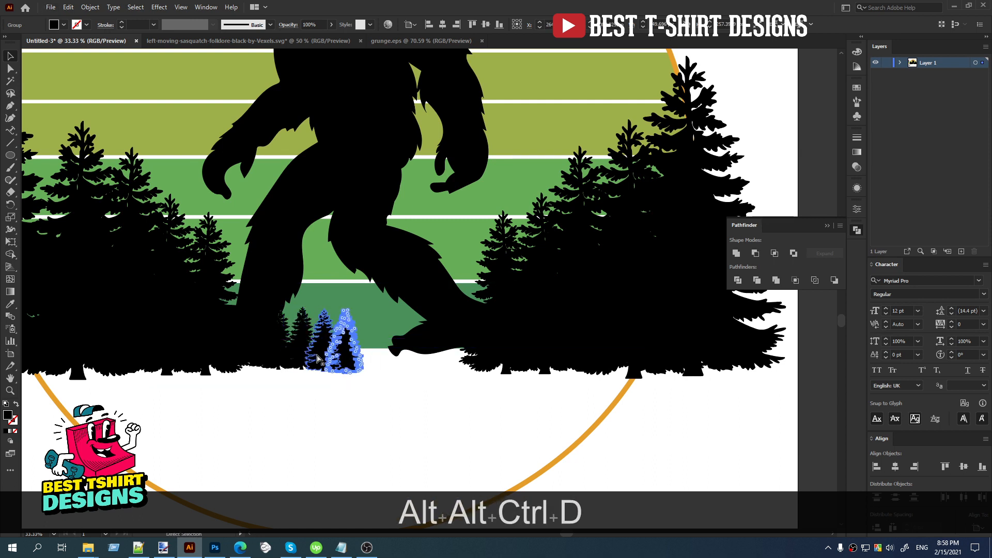
pyautogui.click(427, 377)
# Shift individual tiny trees in the row between the bigfoot's feet slightly upward to even out the row's base.
pyautogui.scroll(-1, 413, 372)
pyautogui.scroll(3, 391, 367)
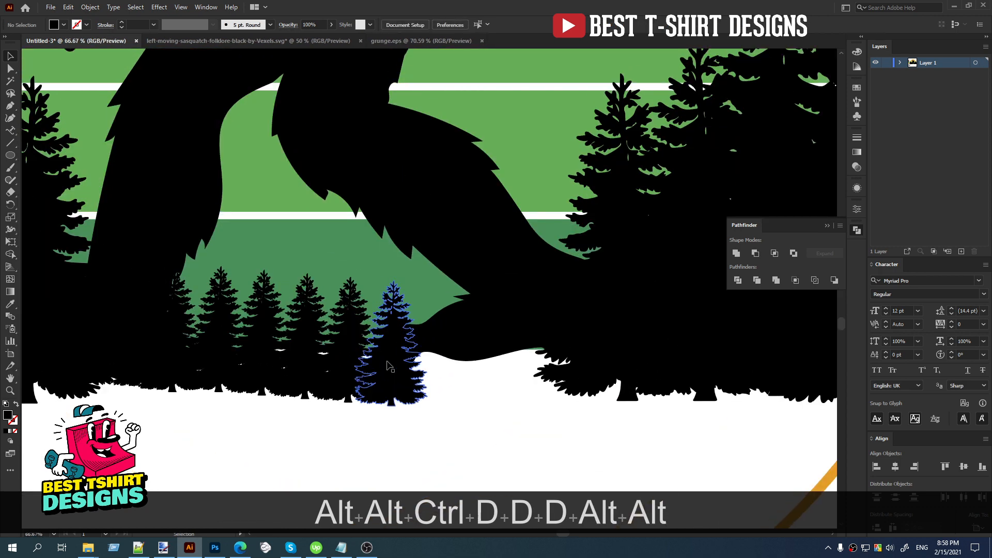
pyautogui.moveTo(333, 380); pyautogui.dragTo(286, 363)
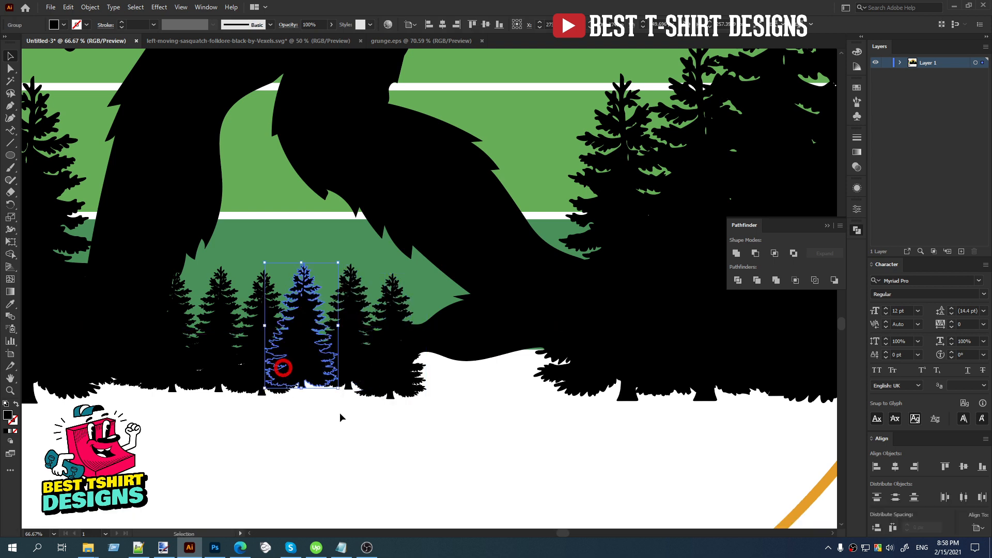
pyautogui.click(360, 428)
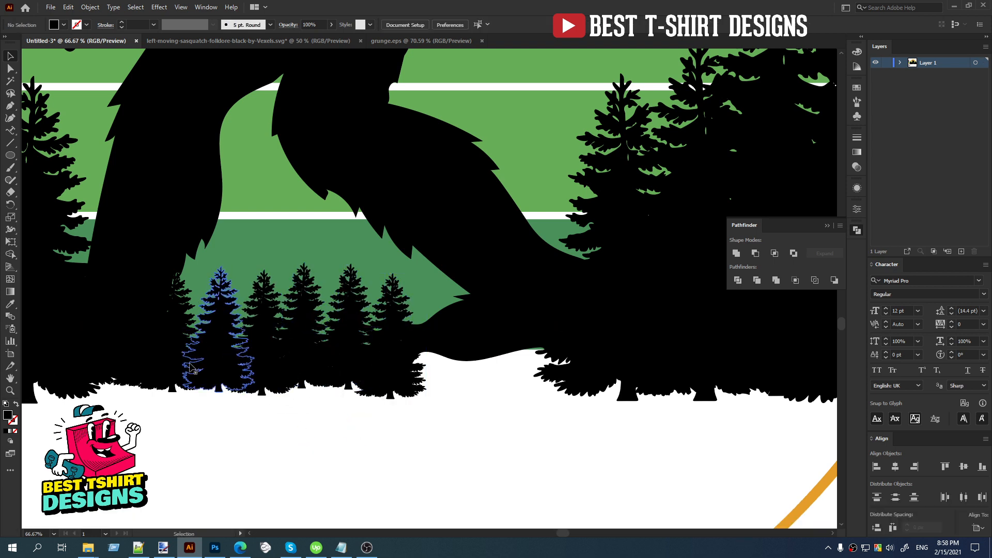
pyautogui.keyDown('alt'); pyautogui.scroll(-5, 449, 352); pyautogui.keyUp('alt')
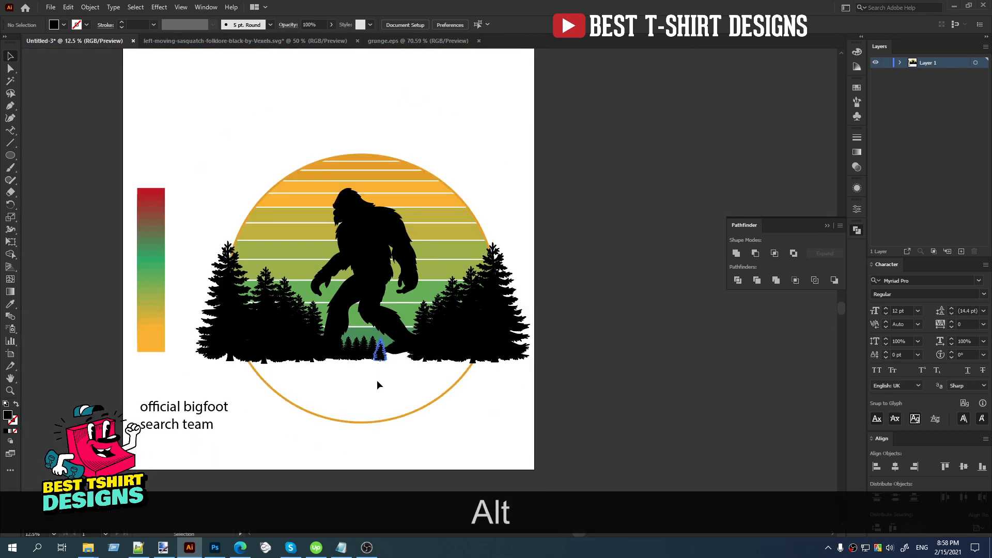
# Select the bigfoot and all the trees without the circle outline and striped sun, and cut them from the artwork.
pyautogui.moveTo(532, 388); pyautogui.dragTo(211, 248)
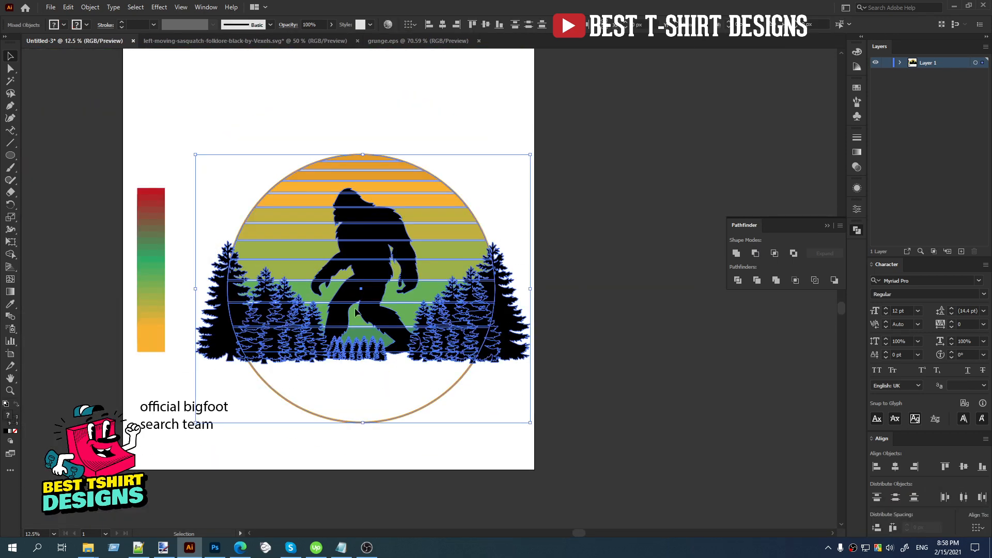
pyautogui.keyDown('shift'); pyautogui.click(430, 403); pyautogui.keyUp('shift')
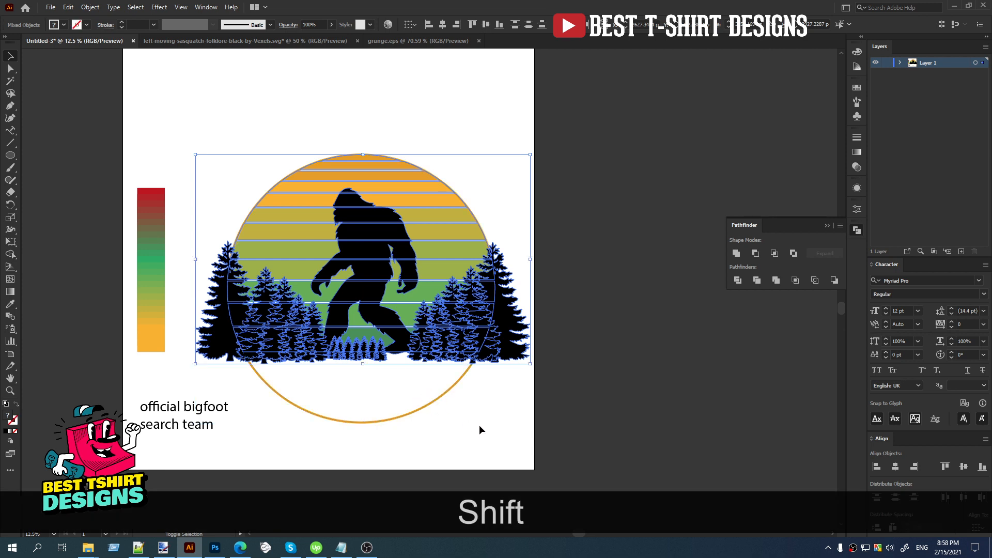
pyautogui.keyDown('shift'); pyautogui.click(441, 223); pyautogui.keyUp('shift')
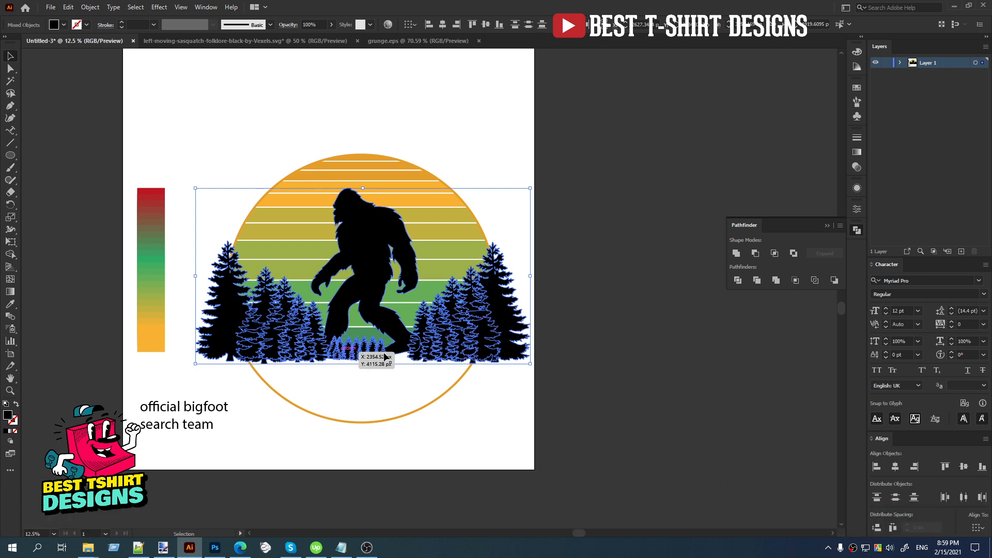
pyautogui.hotkey('ctrl', 'x')
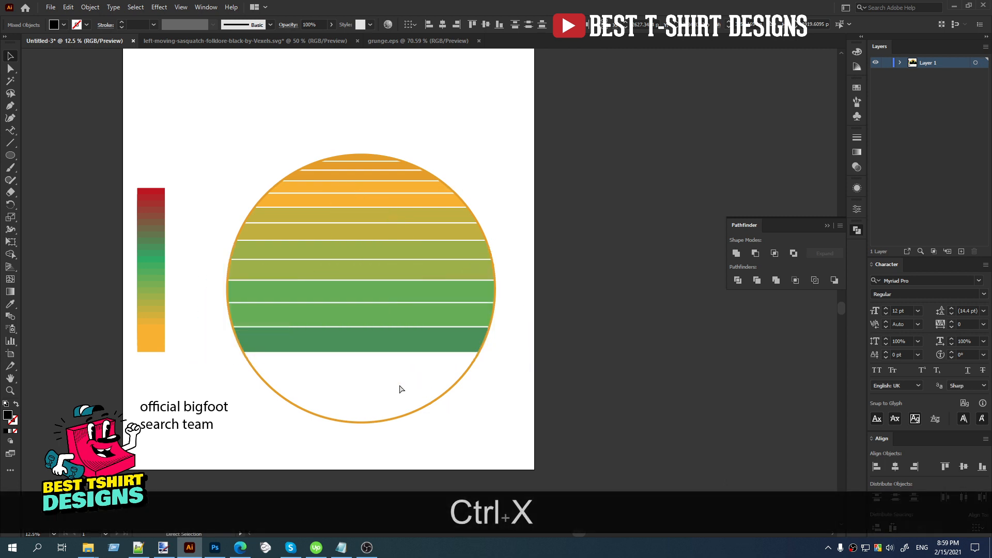
# Recolor the striped sun group by rotating its linked harmony colors from orange toward red.
pyautogui.click(384, 284)
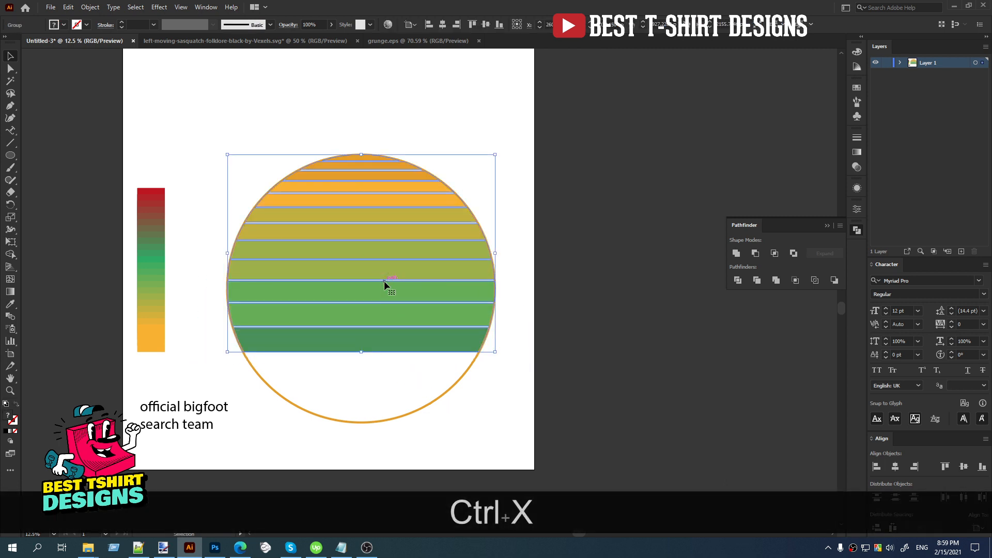
pyautogui.click(388, 25)
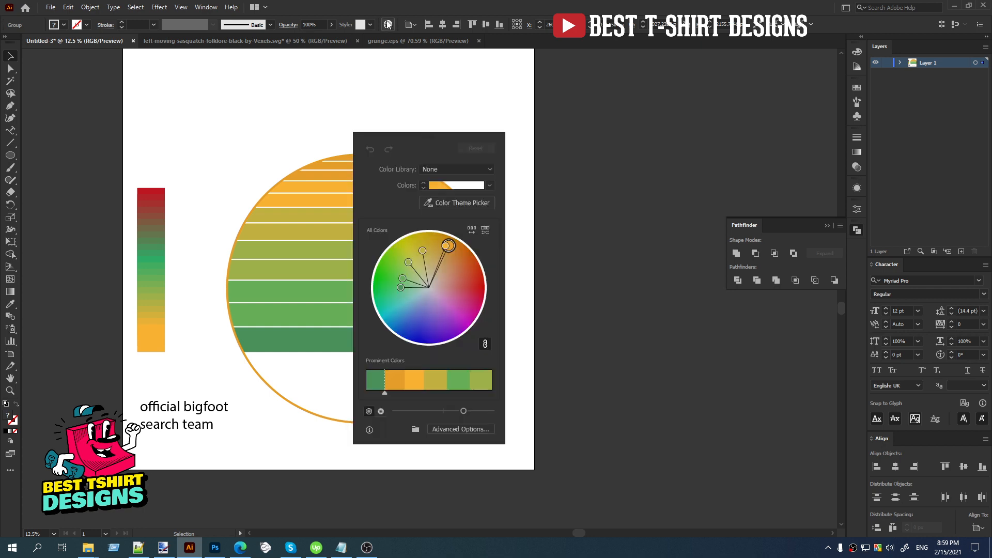
pyautogui.moveTo(415, 138); pyautogui.dragTo(539, 118)
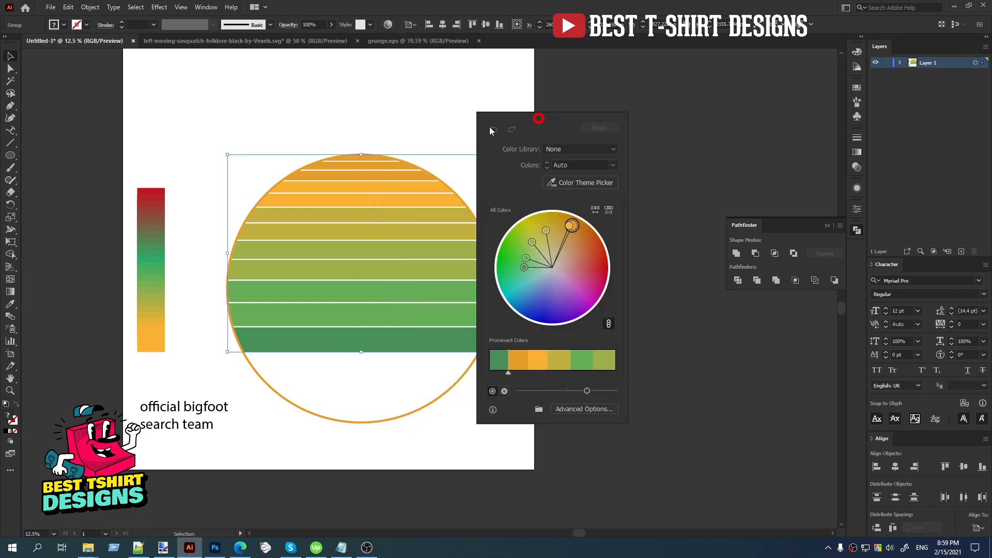
pyautogui.moveTo(571, 225); pyautogui.dragTo(597, 273)
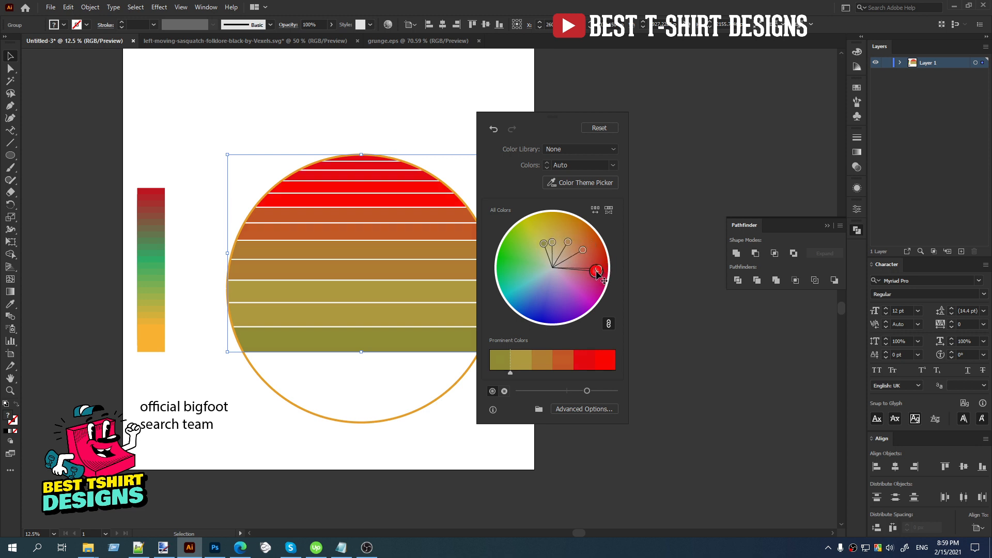
pyautogui.click(609, 324)
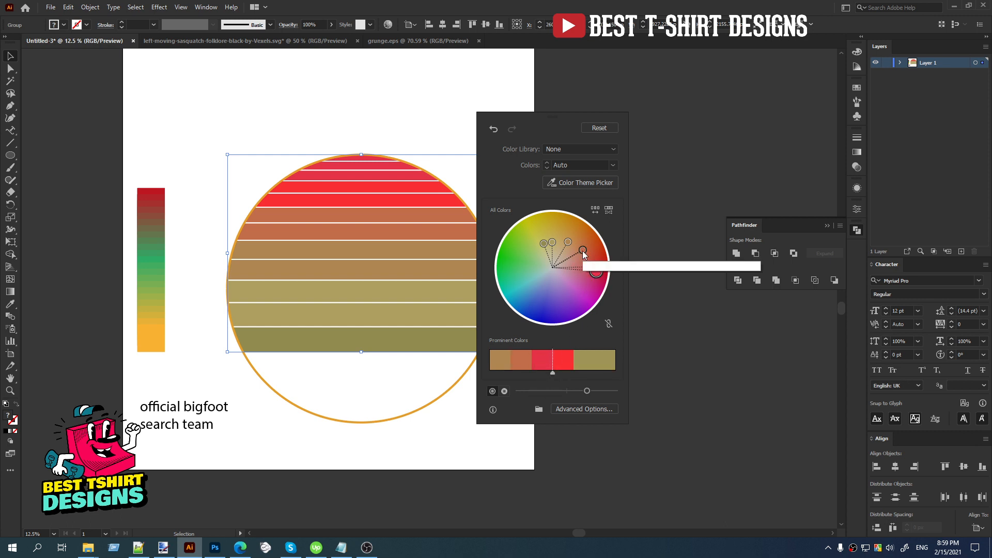
pyautogui.moveTo(583, 250); pyautogui.dragTo(602, 256)
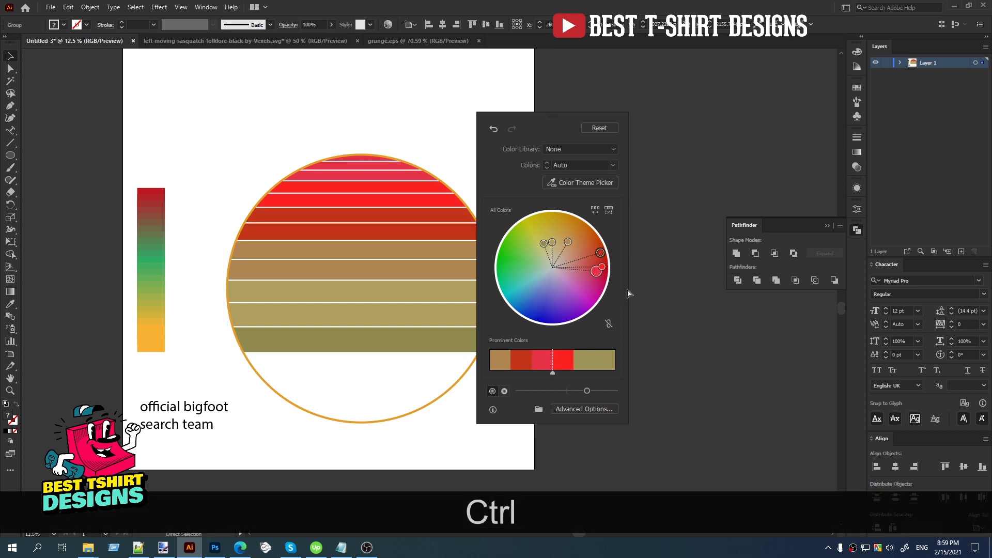
pyautogui.hotkey('ctrl', 'z')
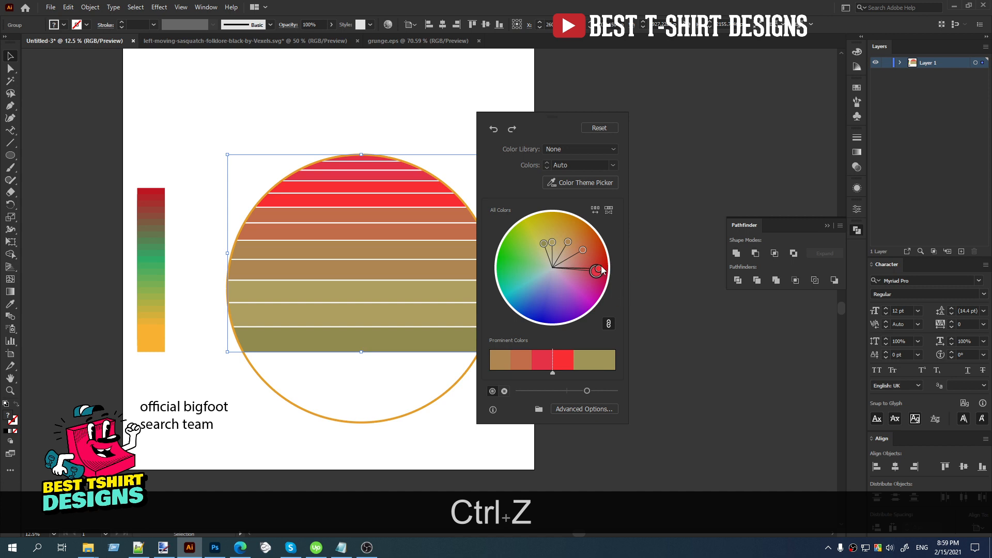
# Rotate the sun's linked harmony colors back to an orange-red and green range and finish recoloring.
pyautogui.moveTo(598, 269); pyautogui.dragTo(598, 249)
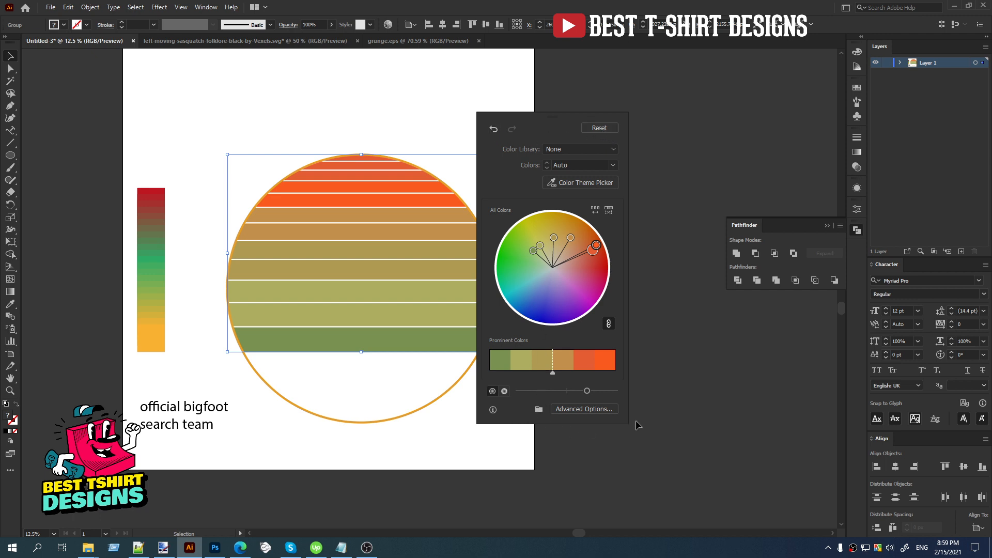
pyautogui.click(581, 105)
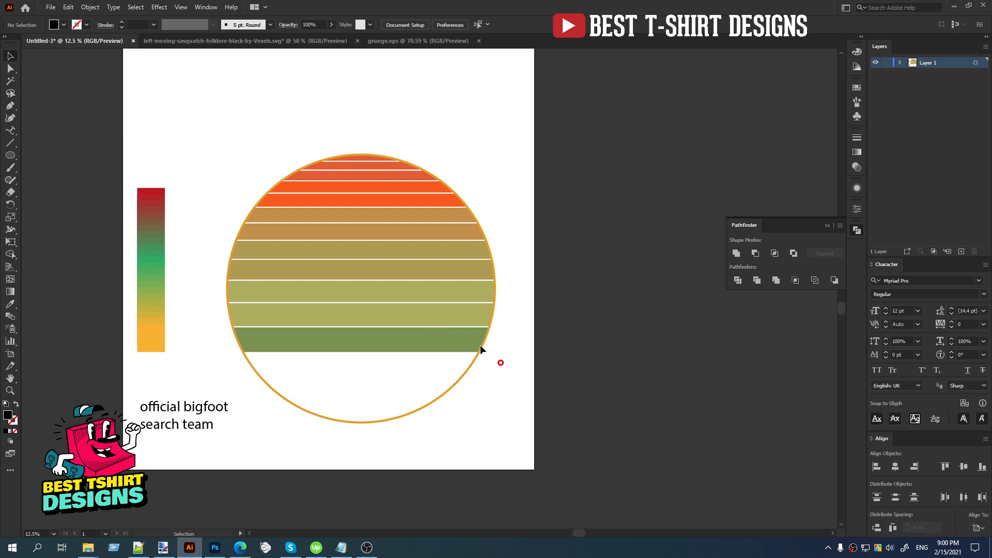
# Add an opacity mask with Clip off to the striped sun and paste the cut bigfoot and trees in place inside it.
pyautogui.click(365, 274)
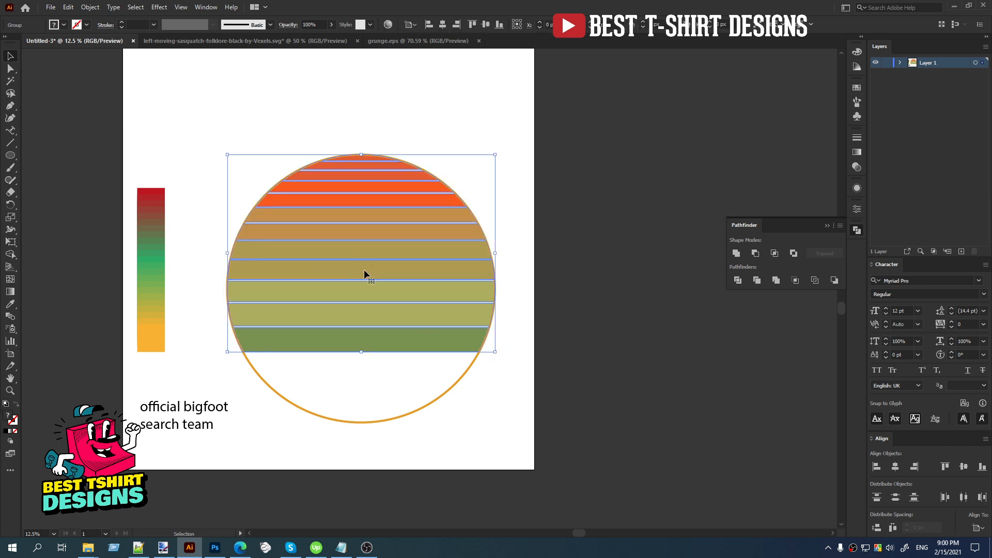
pyautogui.click(857, 168)
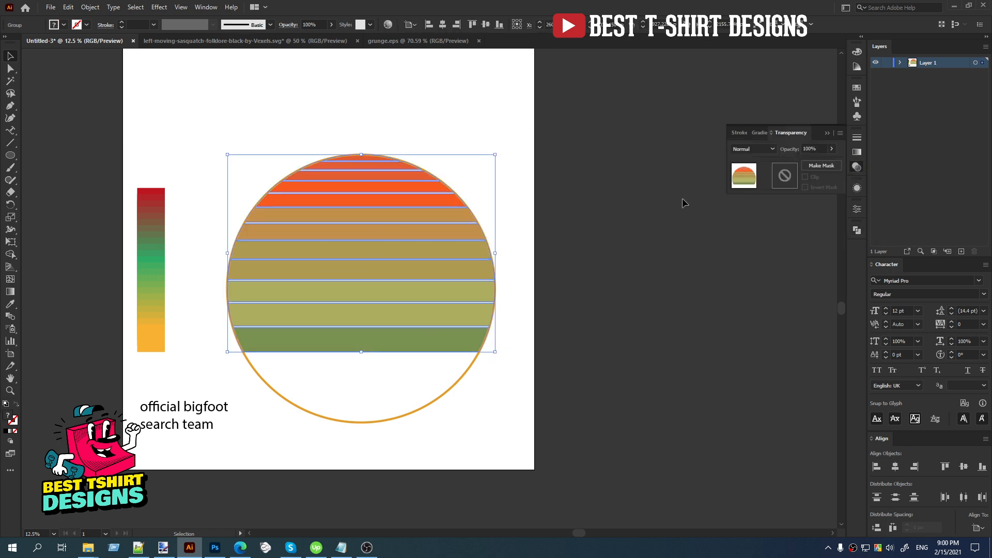
pyautogui.click(785, 176)
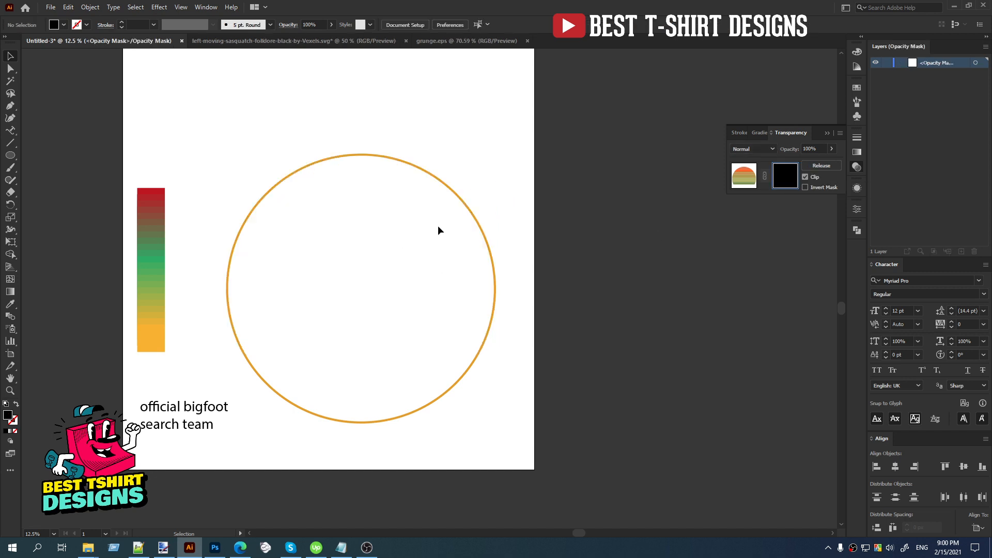
pyautogui.click(805, 176)
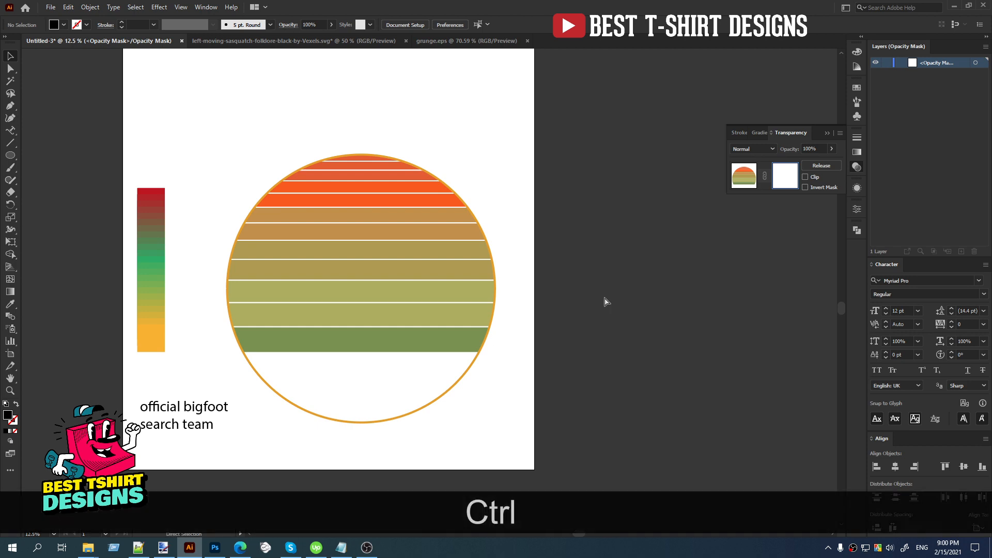
pyautogui.hotkey('ctrl', 'f')
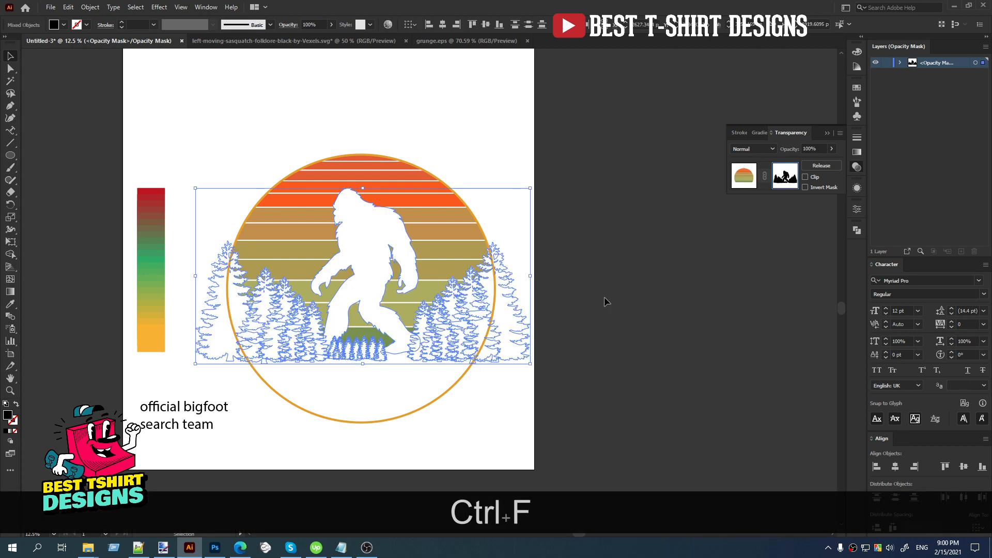
# Select all the bigfoot and tree artwork in the opacity mask and set its fill to pure black, 000000.
pyautogui.click(604, 297)
pyautogui.scroll(1, 327, 318)
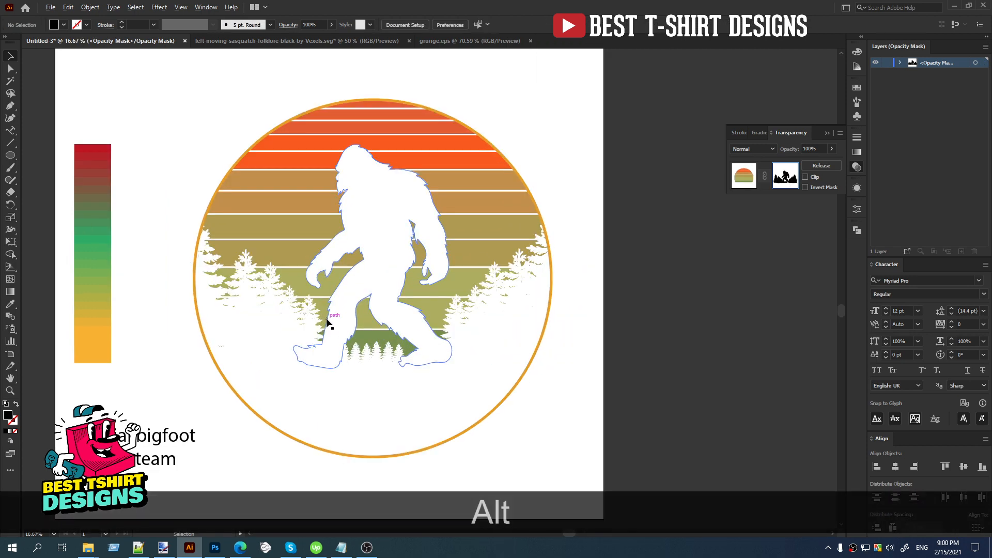
pyautogui.moveTo(604, 394); pyautogui.dragTo(149, 122)
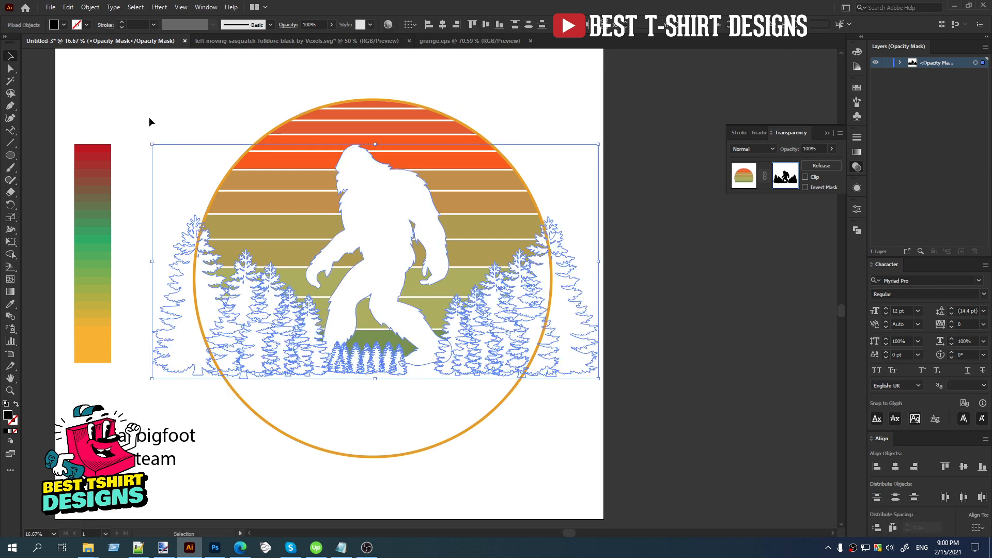
pyautogui.doubleClick(8, 415)
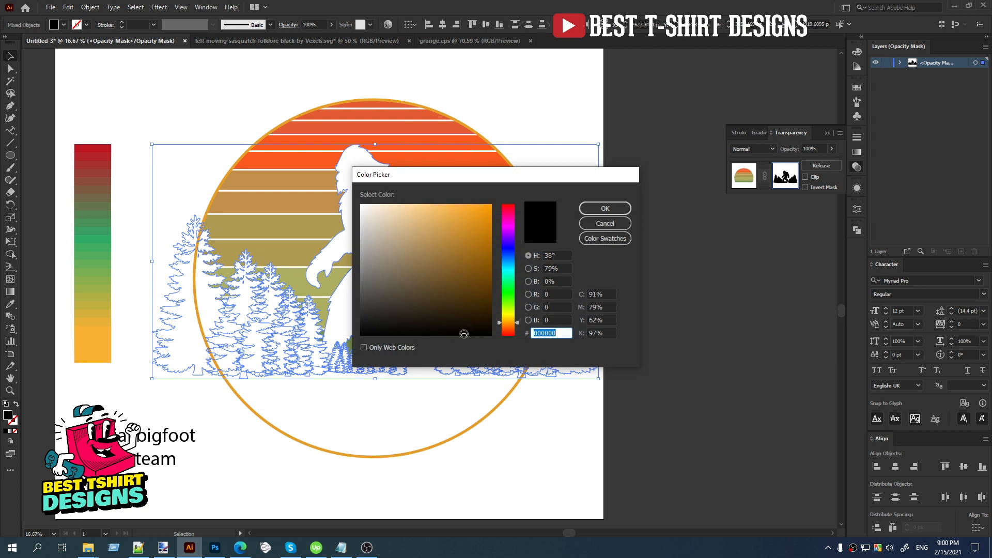
pyautogui.click(359, 336)
pyautogui.click(617, 208)
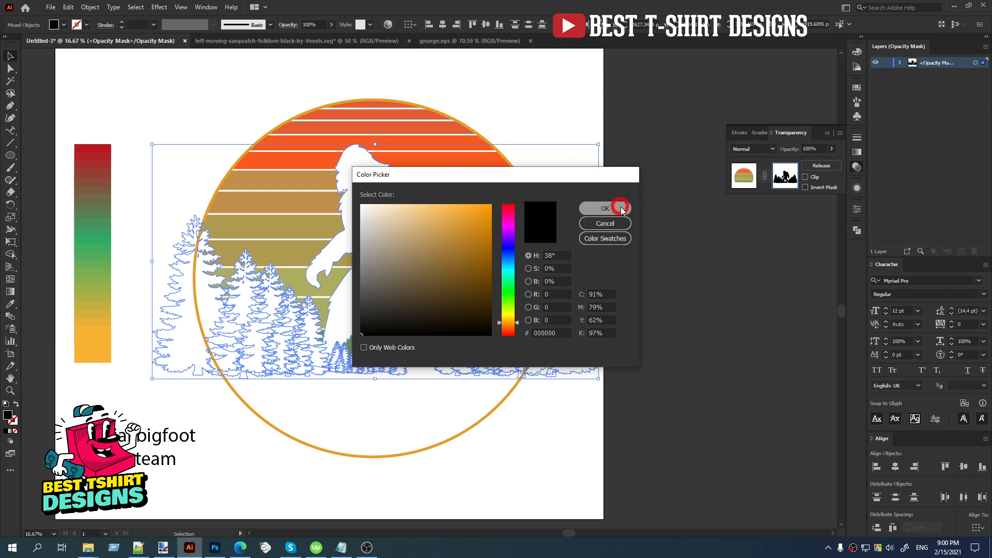
pyautogui.click(641, 310)
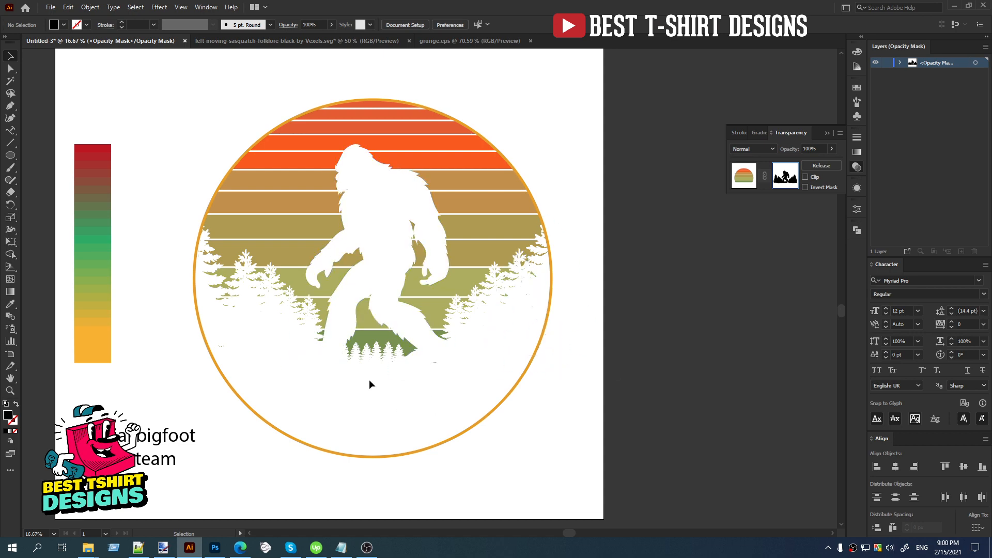
# Duplicate the tiny trees between the bigfoot's feet inside the mask to fill the gaps and extend the row toward the rear foot.
pyautogui.scroll(3, 372, 361)
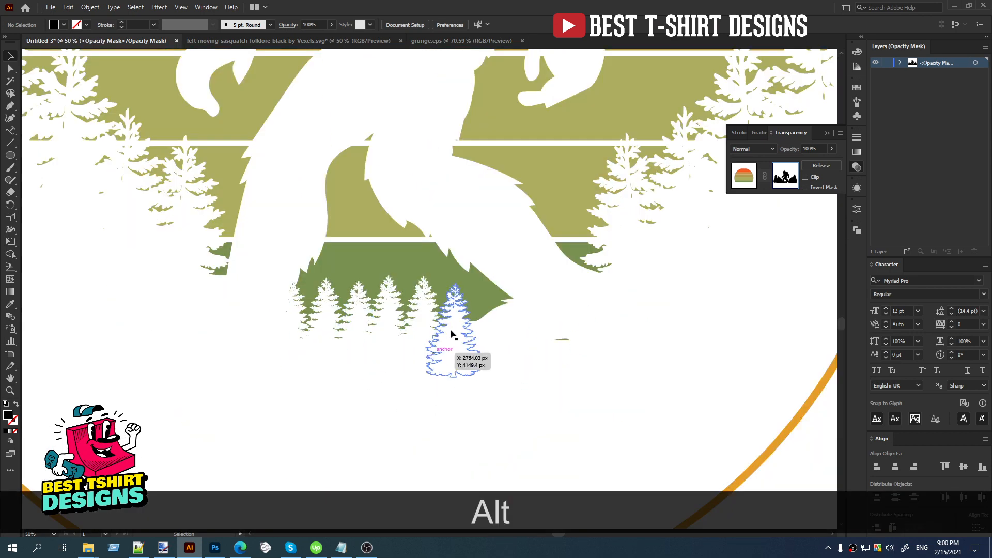
pyautogui.click(455, 315)
pyautogui.moveTo(455, 314); pyautogui.dragTo(479, 311)
pyautogui.click(569, 405)
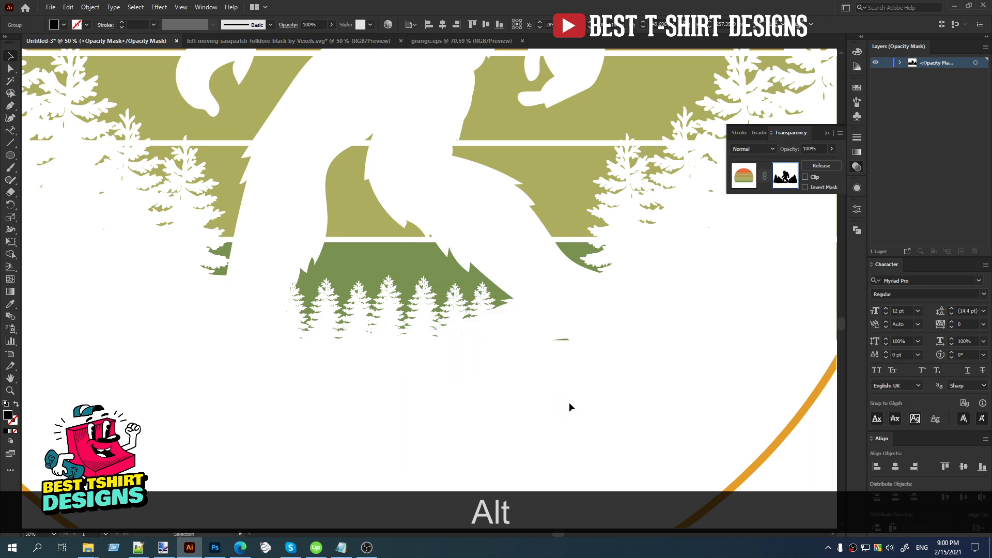
pyautogui.moveTo(325, 325); pyautogui.dragTo(309, 327)
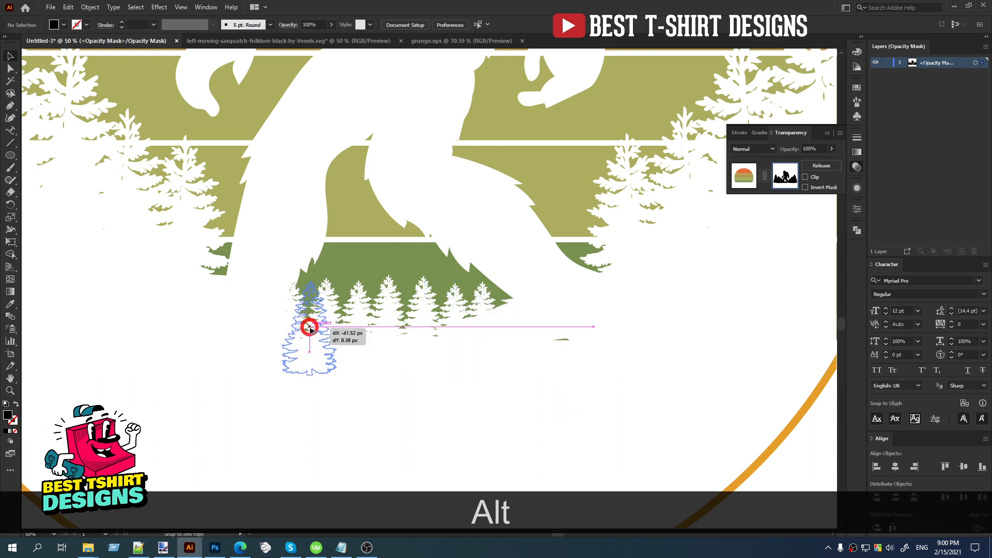
pyautogui.click(440, 425)
pyautogui.moveTo(492, 327); pyautogui.dragTo(340, 324)
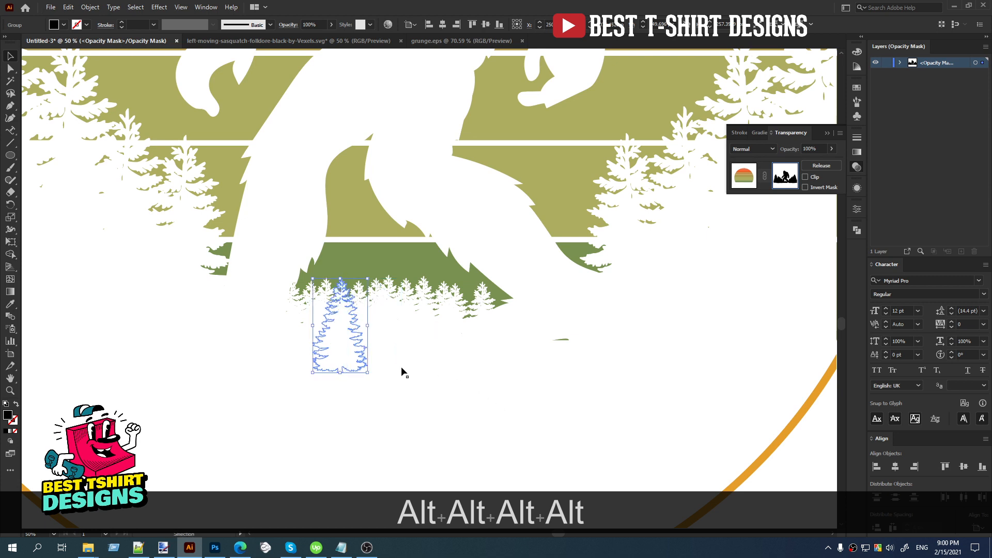
pyautogui.moveTo(484, 357)
pyautogui.mouseDown()
pyautogui.moveTo(508, 345)
pyautogui.moveTo(479, 348)
pyautogui.mouseUp()
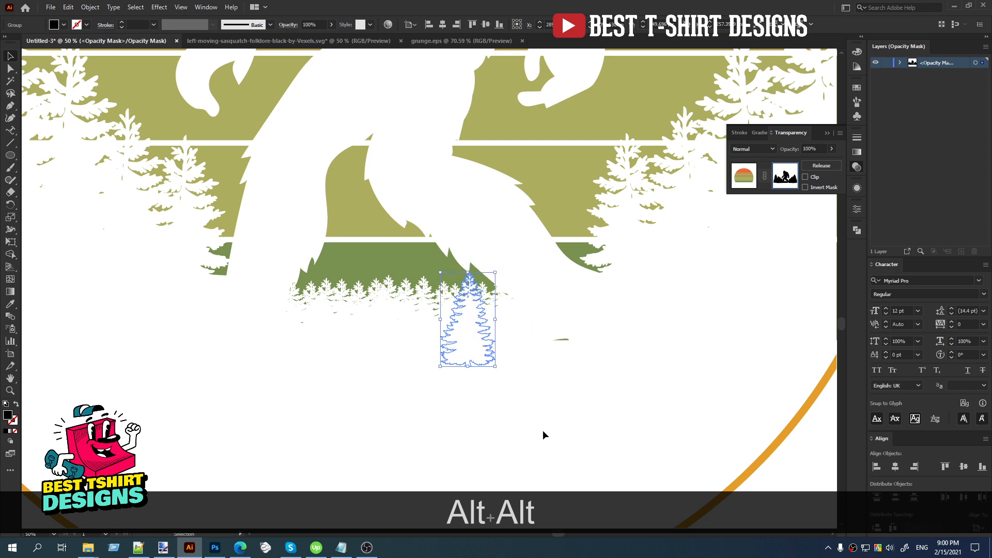
pyautogui.click(542, 435)
# Copy a tiny tree over the leftover green sliver beneath the bigfoot's right-hand foot to mask it out.
pyautogui.scroll(-2, 474, 343)
pyautogui.scroll(3, 474, 343)
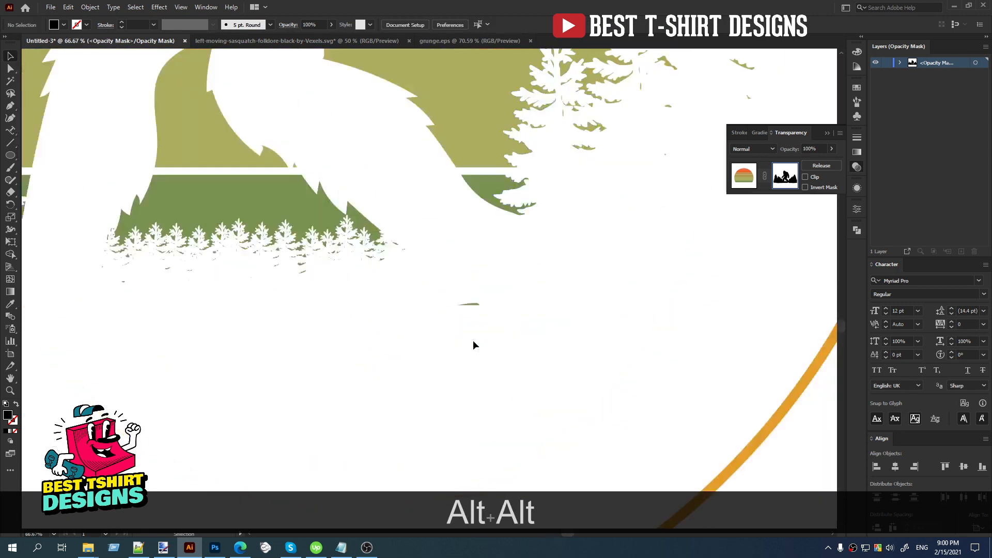
pyautogui.moveTo(382, 292); pyautogui.dragTo(471, 305)
pyautogui.click(512, 414)
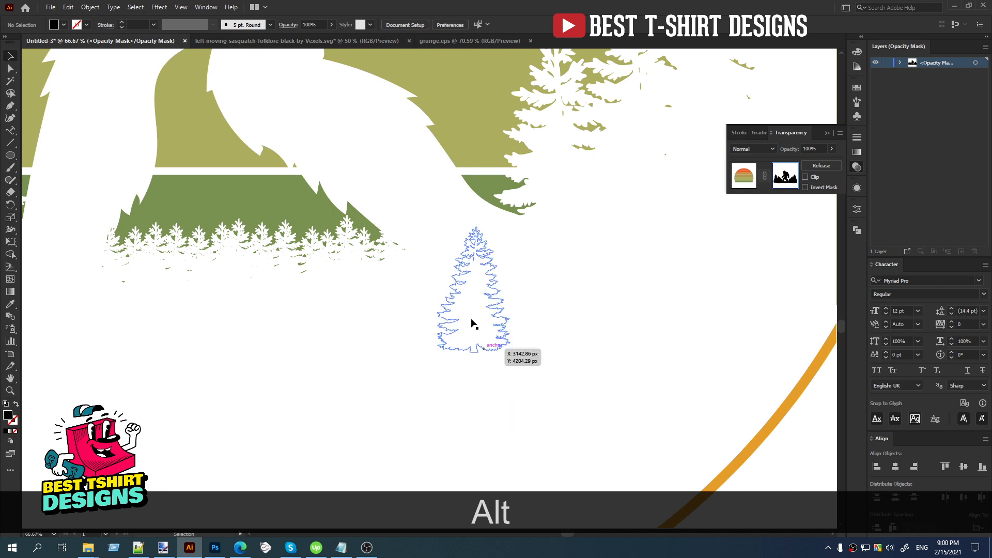
# Exit opacity mask editing by returning to the sun artwork, and deselect it.
pyautogui.scroll(-3, 467, 317)
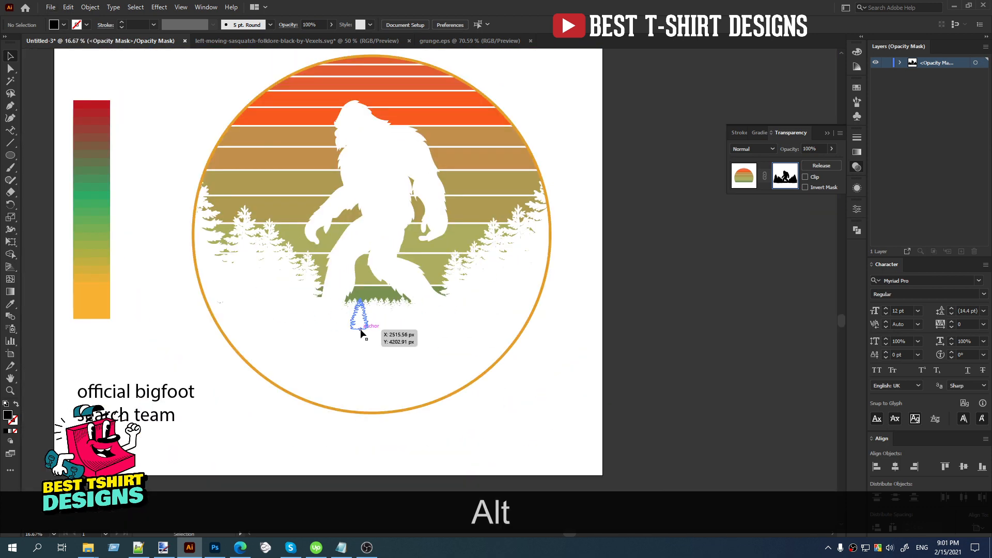
pyautogui.scroll(-2, 375, 320)
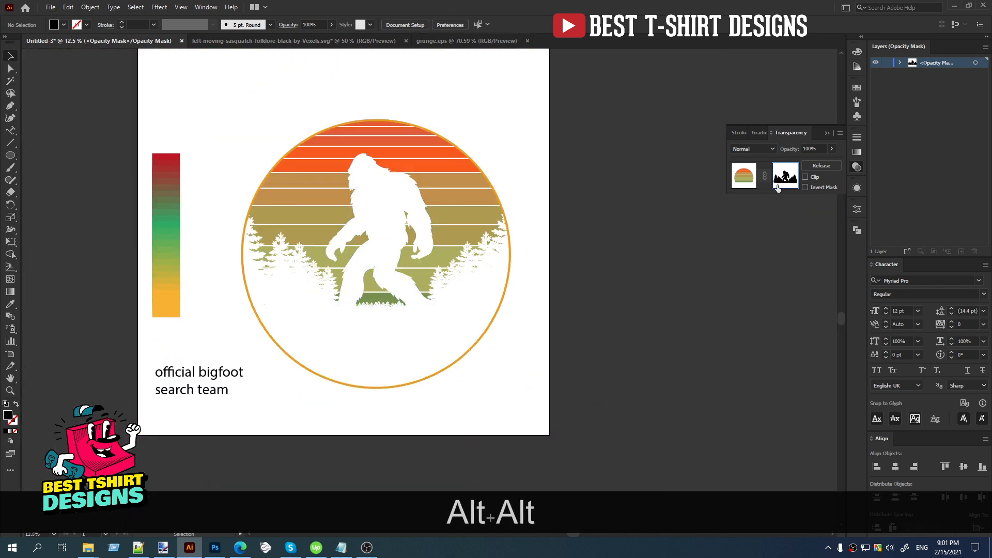
pyautogui.click(742, 178)
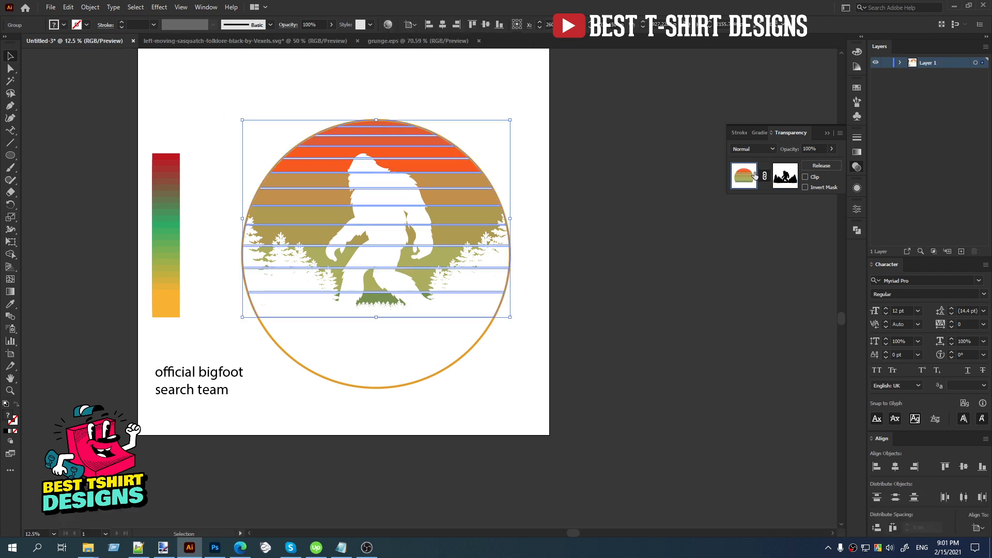
pyautogui.click(613, 259)
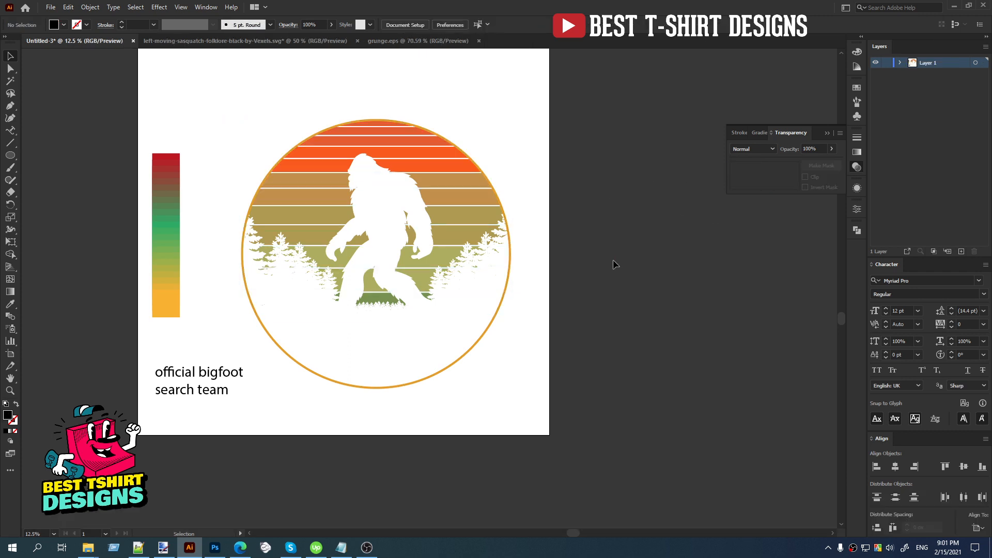
pyautogui.scroll(1, 429, 153)
pyautogui.scroll(-1, 427, 148)
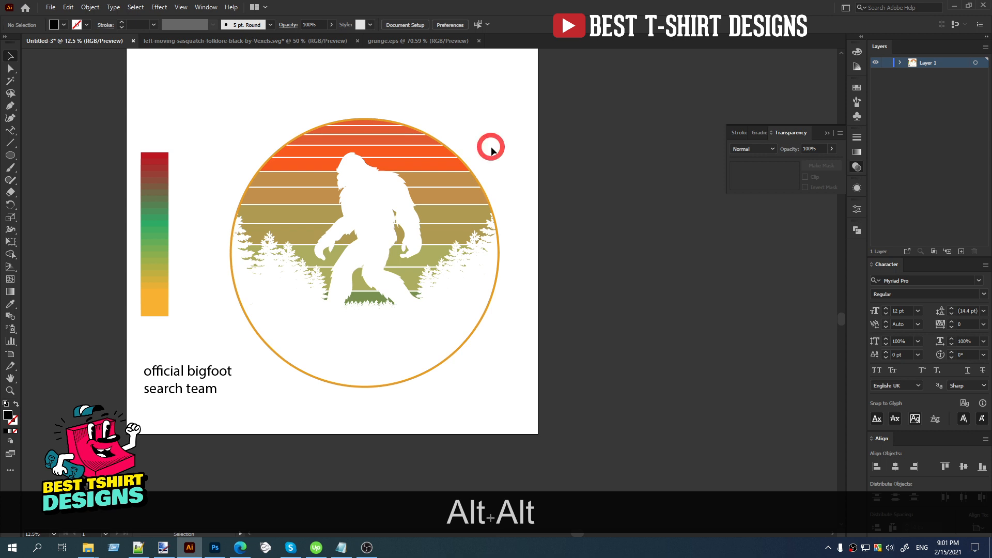
# Enlarge the orange circle outline slightly from its centre to leave a narrow gap around the striped sun, and deselect it.
pyautogui.click(459, 349)
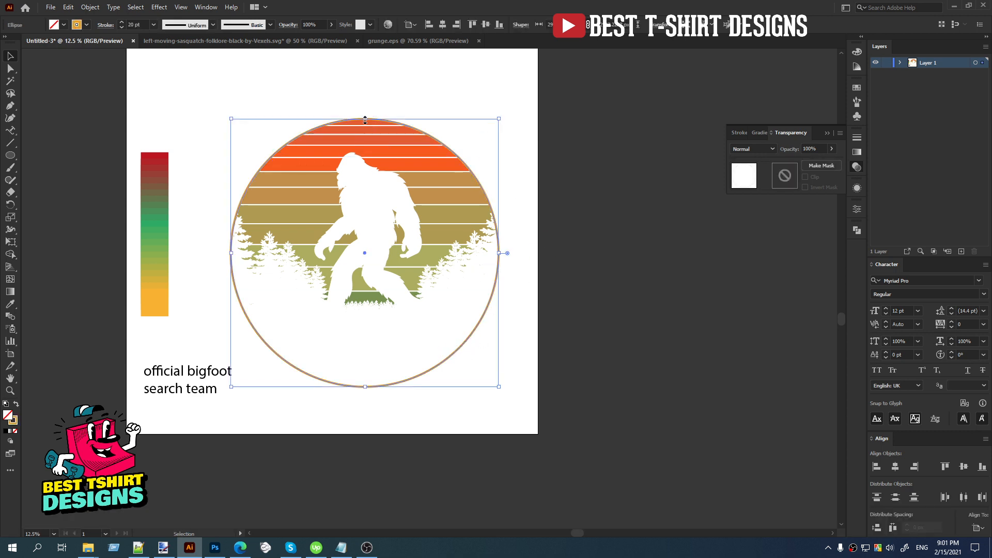
pyautogui.moveTo(365, 120); pyautogui.dragTo(365, 115)
pyautogui.click(588, 261)
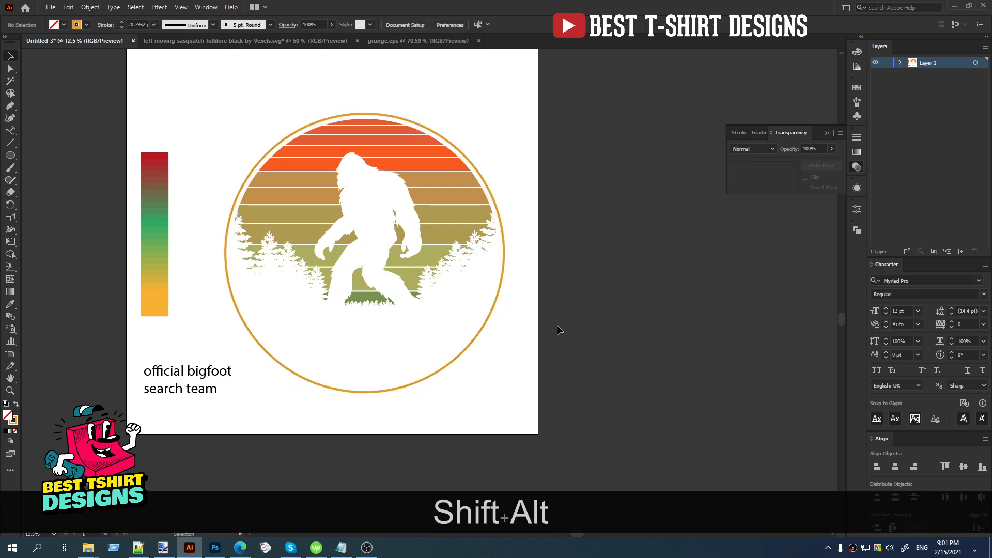
pyautogui.click(204, 370)
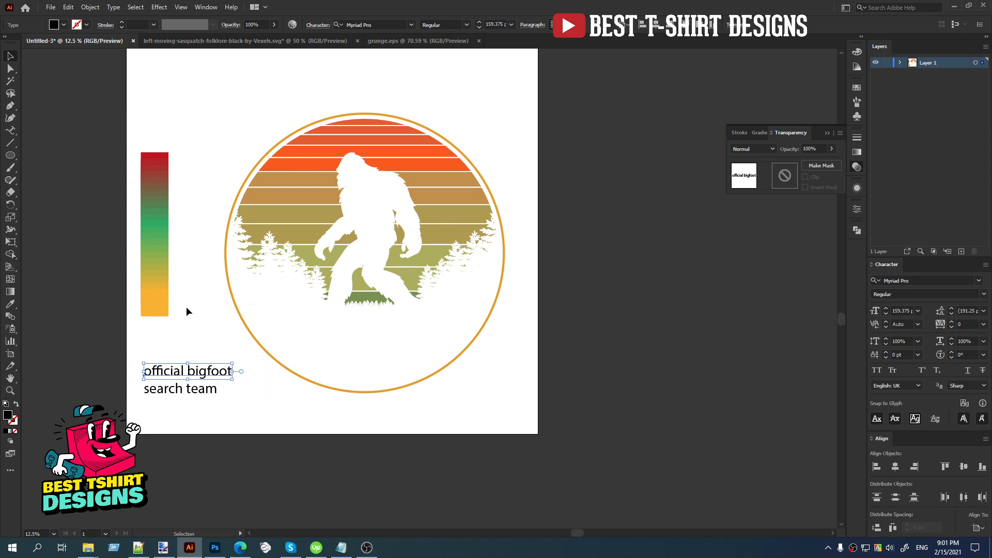
pyautogui.click(394, 25)
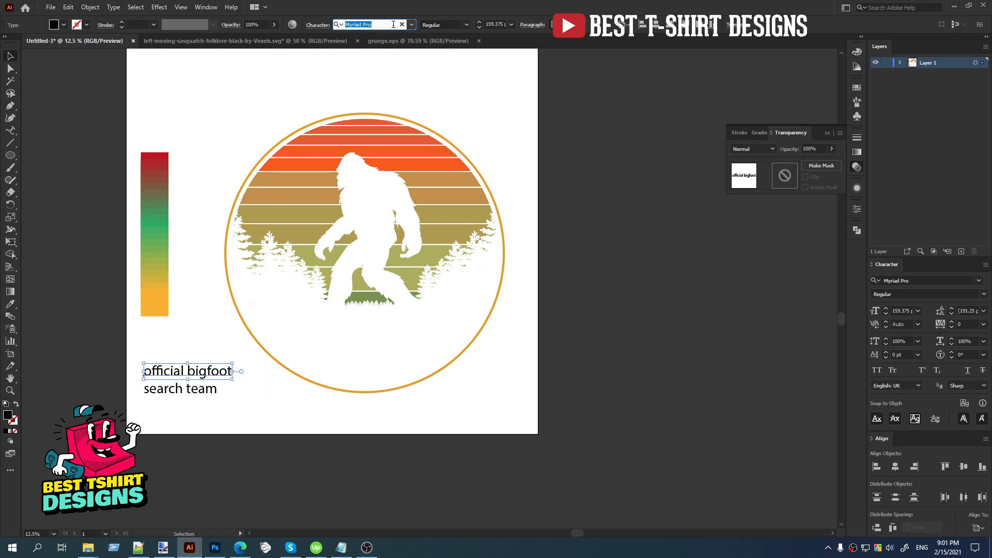
pyautogui.write('beer')
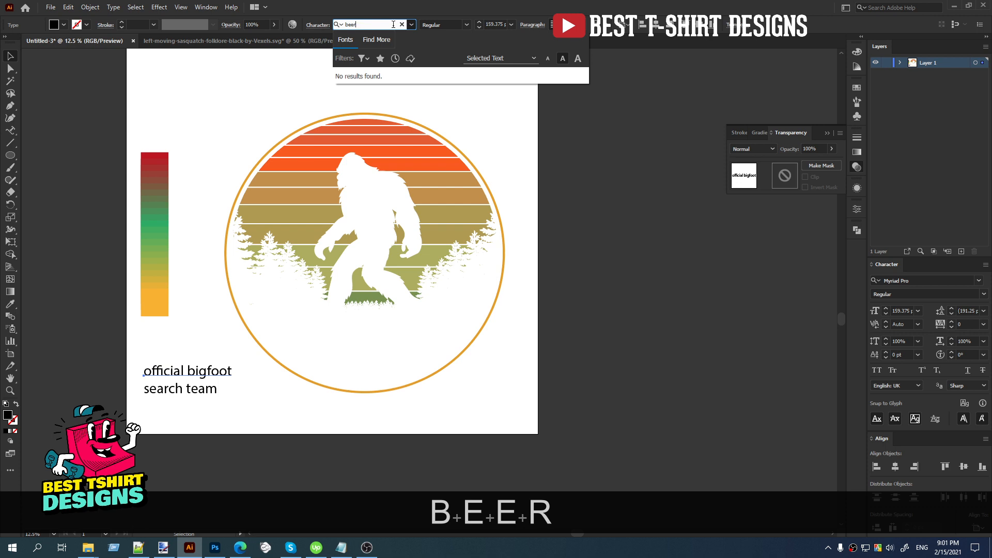
pyautogui.click(272, 77)
# Set the font of the "official bigfoot" text to Explorer Serif Regular.
pyautogui.click(195, 369)
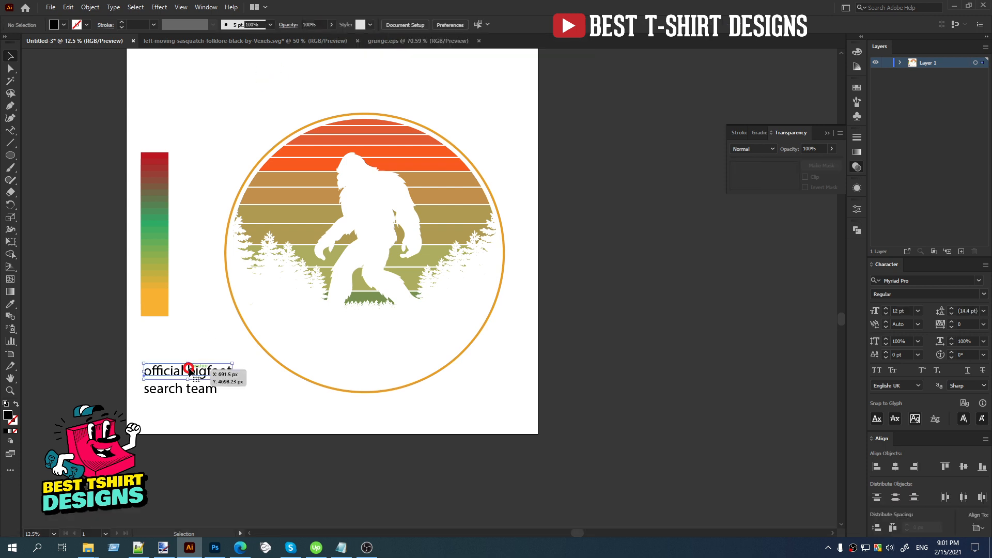
pyautogui.click(383, 25)
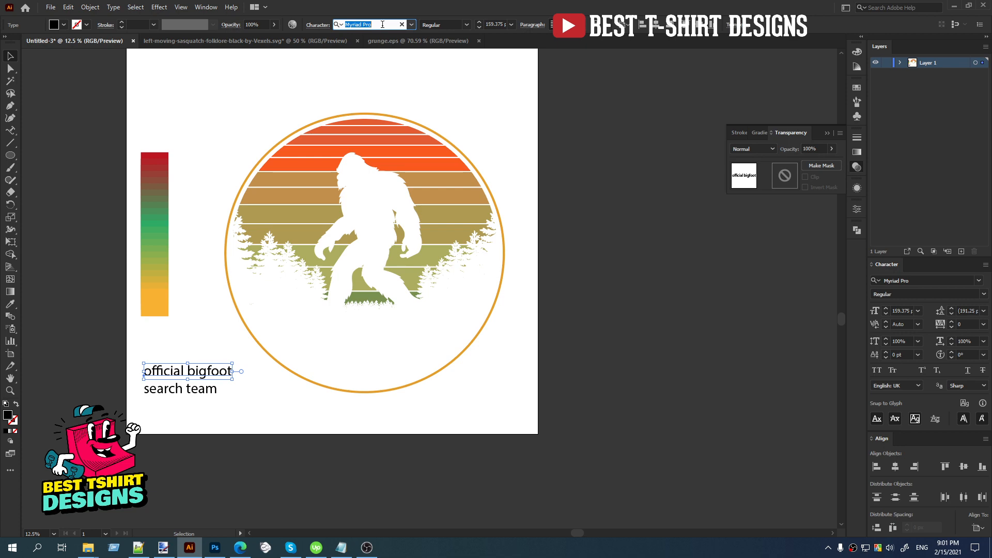
pyautogui.write('ex')
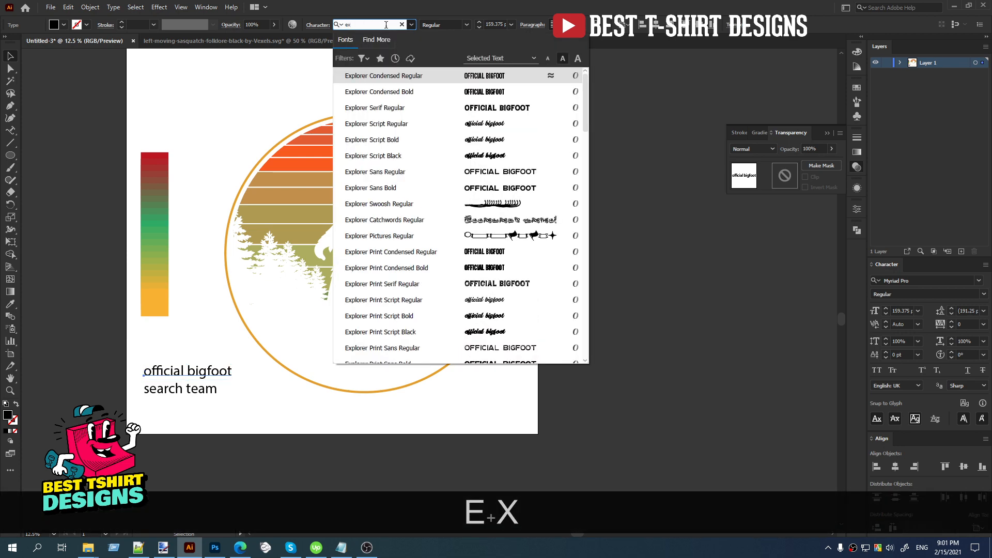
pyautogui.click(382, 107)
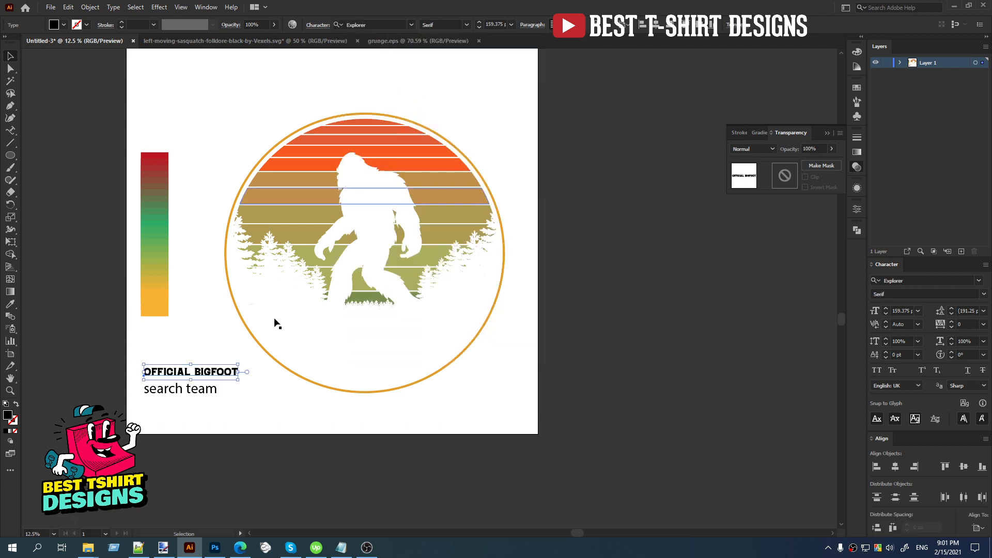
# Cut the "official bigfoot" text and paste it as type on the circle's path, starting at the circle's leftmost point.
pyautogui.hotkey('ctrl', 'x')
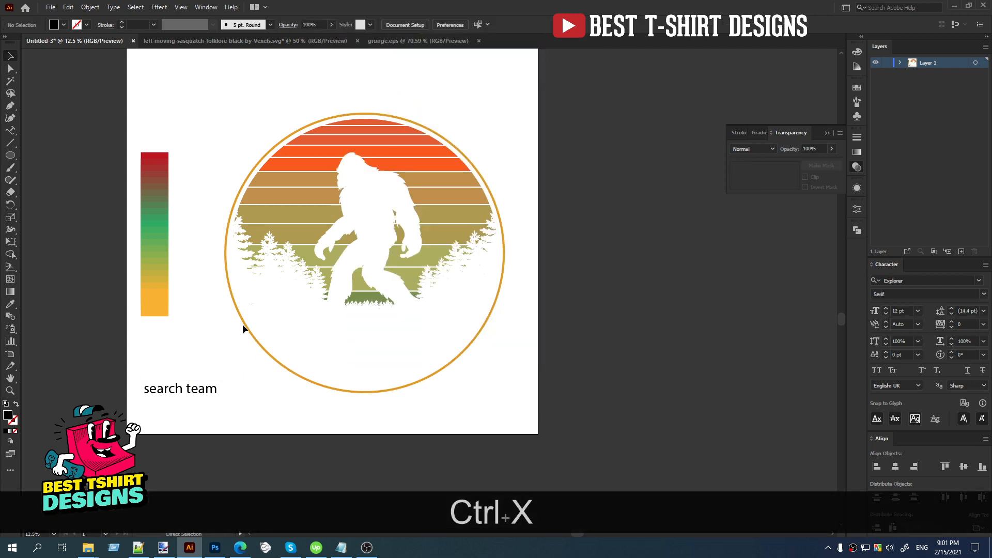
pyautogui.click(243, 321)
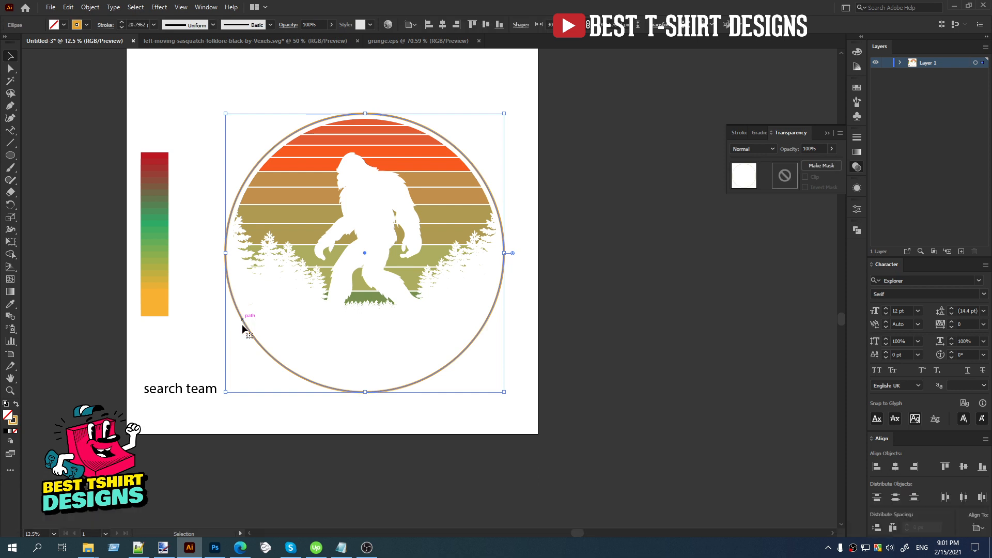
pyautogui.moveTo(9, 133); pyautogui.dragTo(70, 156)
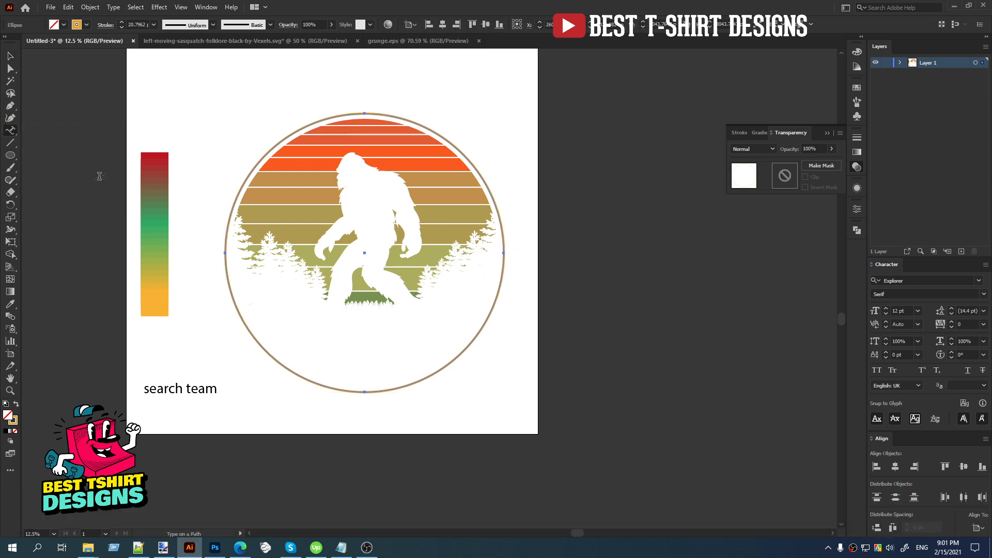
pyautogui.click(224, 251)
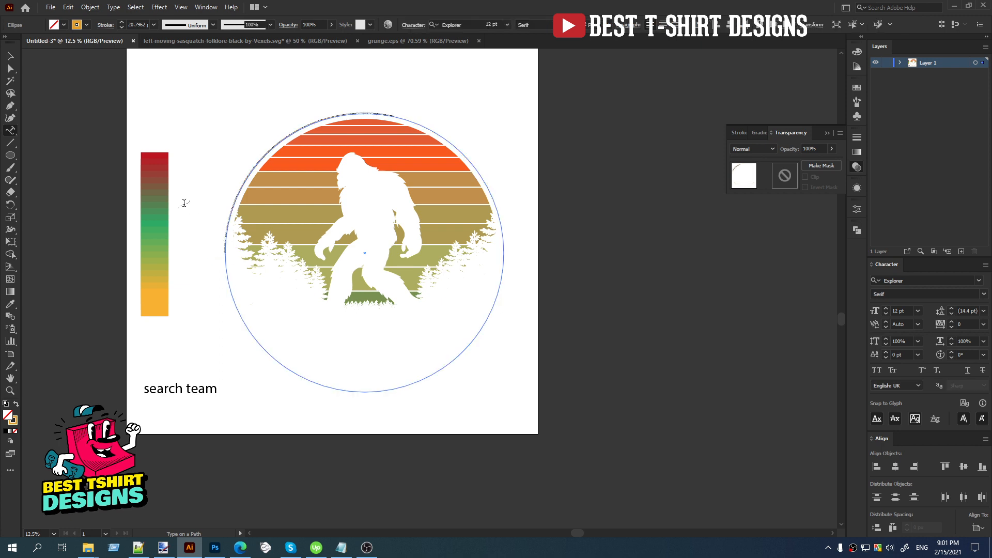
pyautogui.hotkey('ctrl', 'v')
pyautogui.click(10, 55)
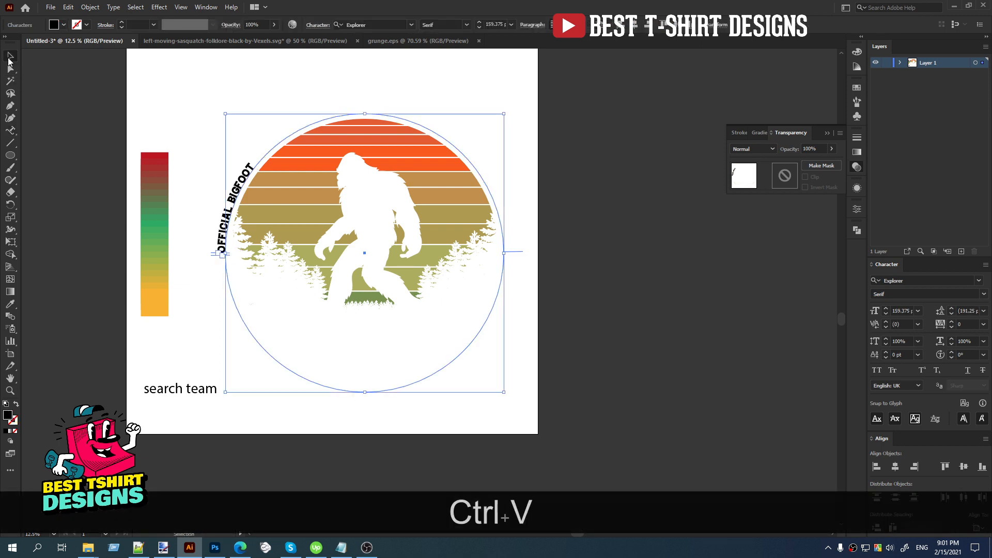
# Increase the font size of the curved "OFFICIAL BIGFOOT" text to 450 pt.
pyautogui.scroll(8, 497, 24)
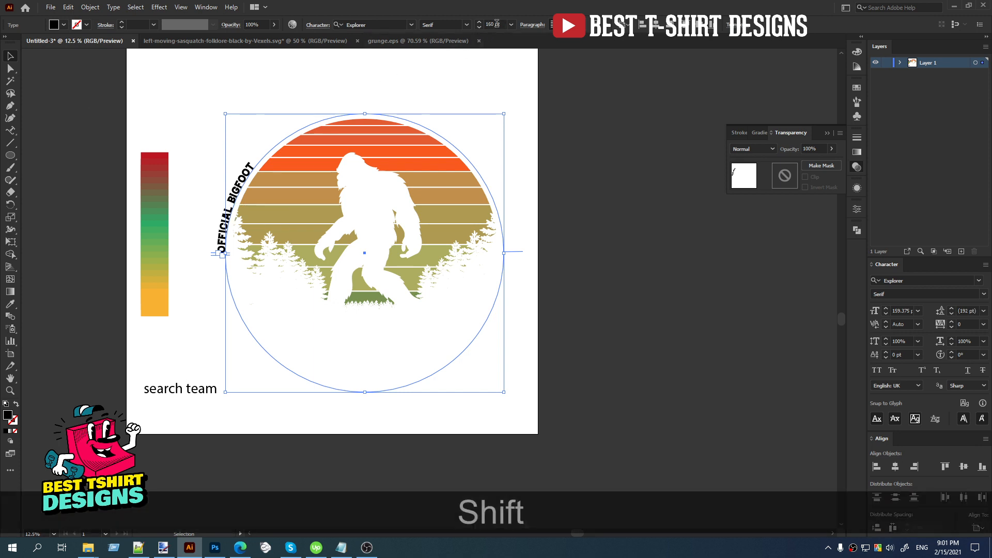
pyautogui.scroll(7, 497, 24)
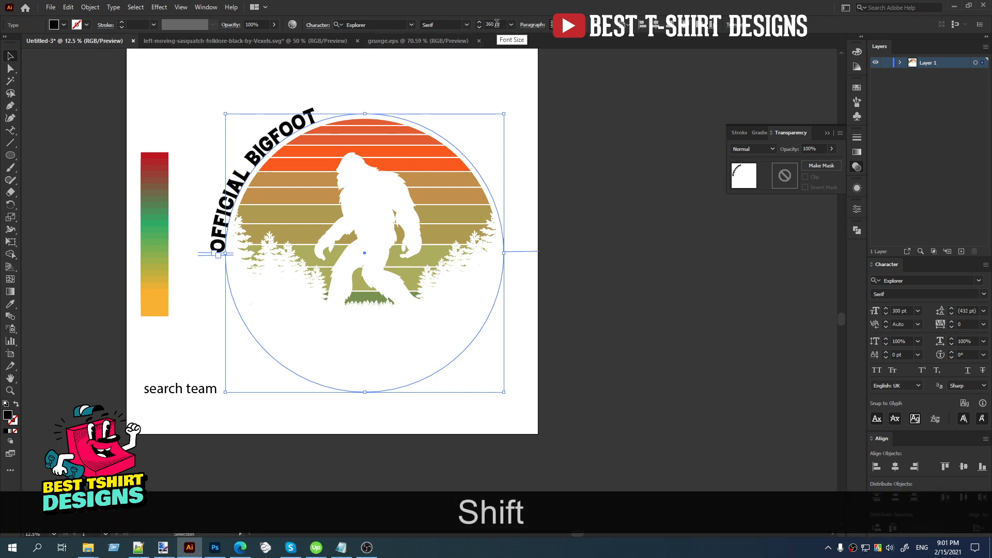
pyautogui.scroll(9, 497, 24)
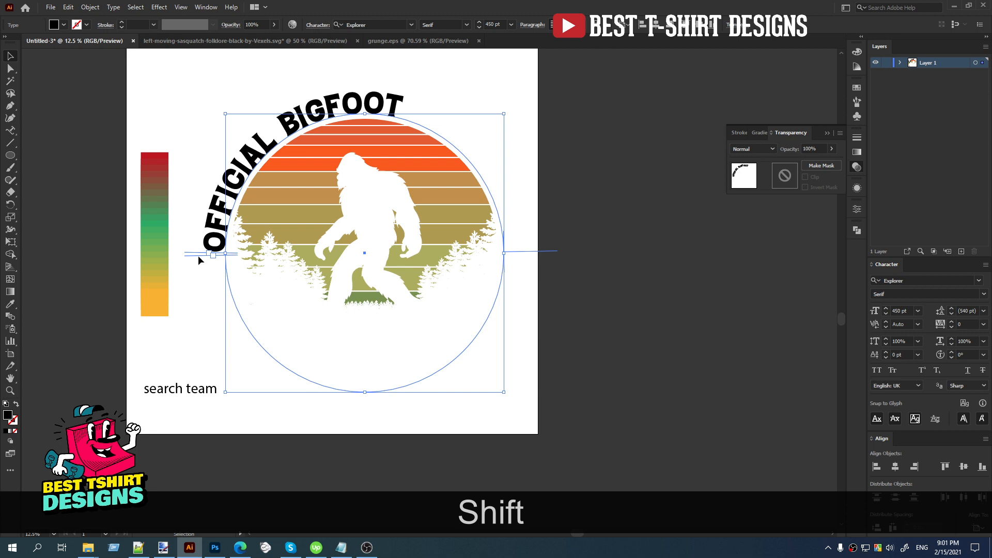
# Move the path text's end bracket to the circle's rightmost point so the type area spans the upper half.
pyautogui.moveTo(198, 256); pyautogui.dragTo(551, 251)
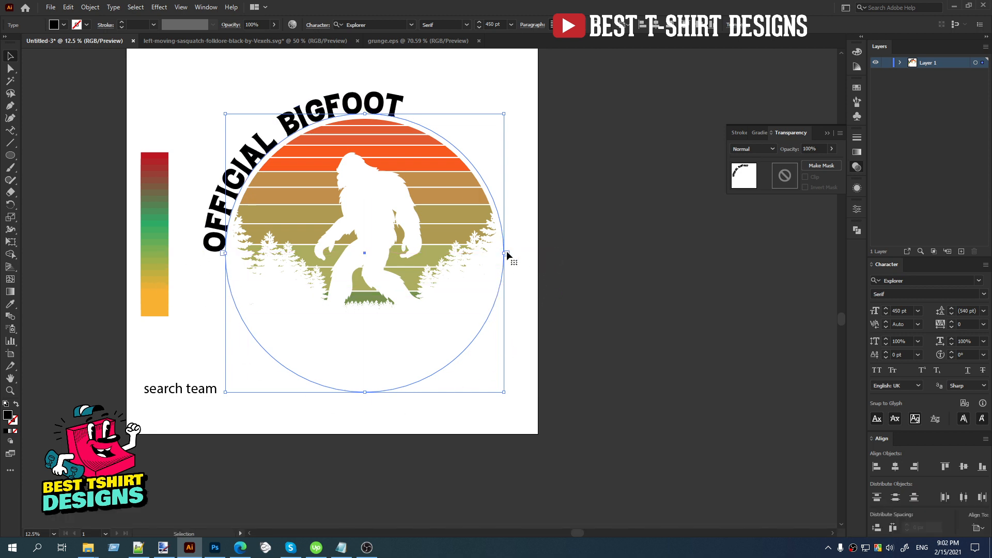
pyautogui.press('Right')
pyautogui.press('Left')
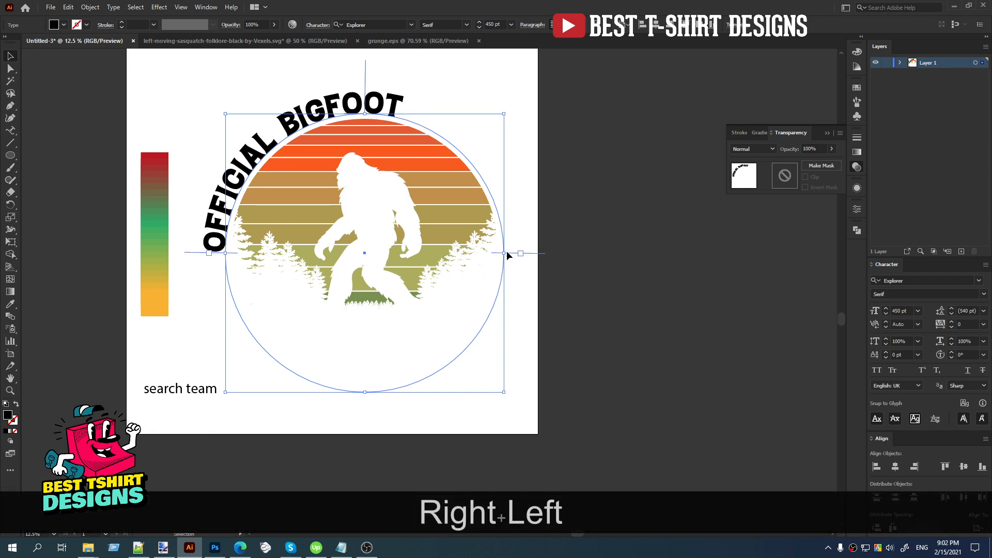
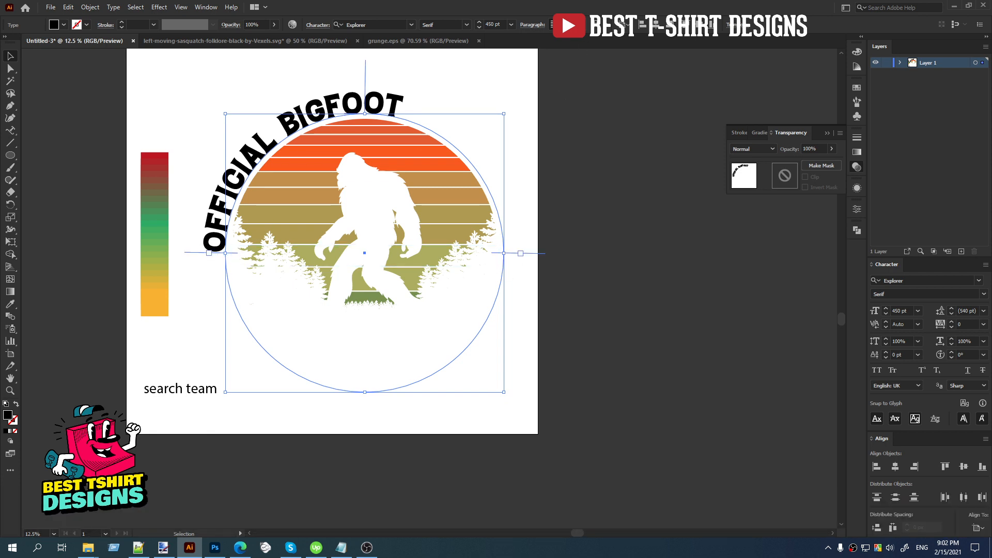
# Center-align the curved "OFFICIAL BIGFOOT" text on its path and increase its font size to 540 pt.
pyautogui.click(566, 24)
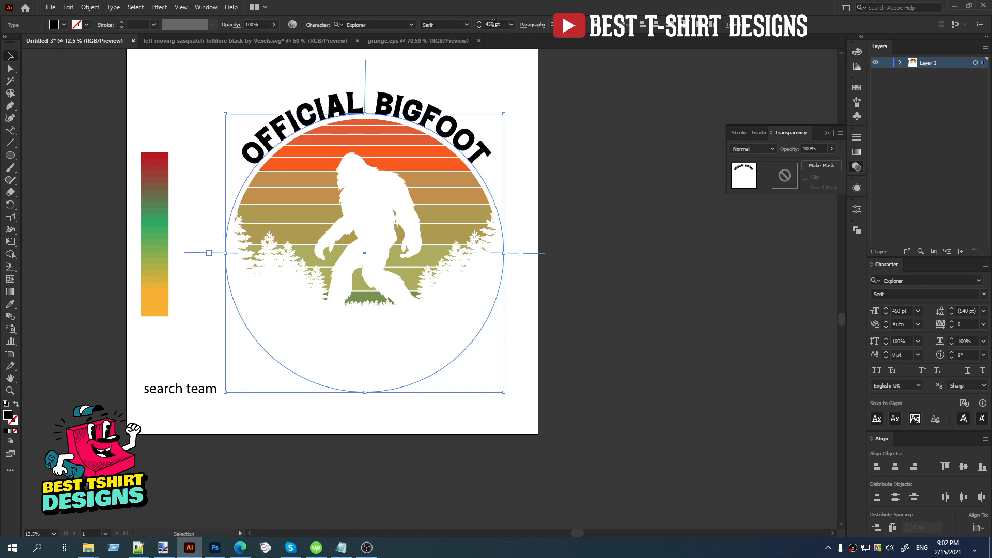
pyautogui.scroll(9, 495, 23)
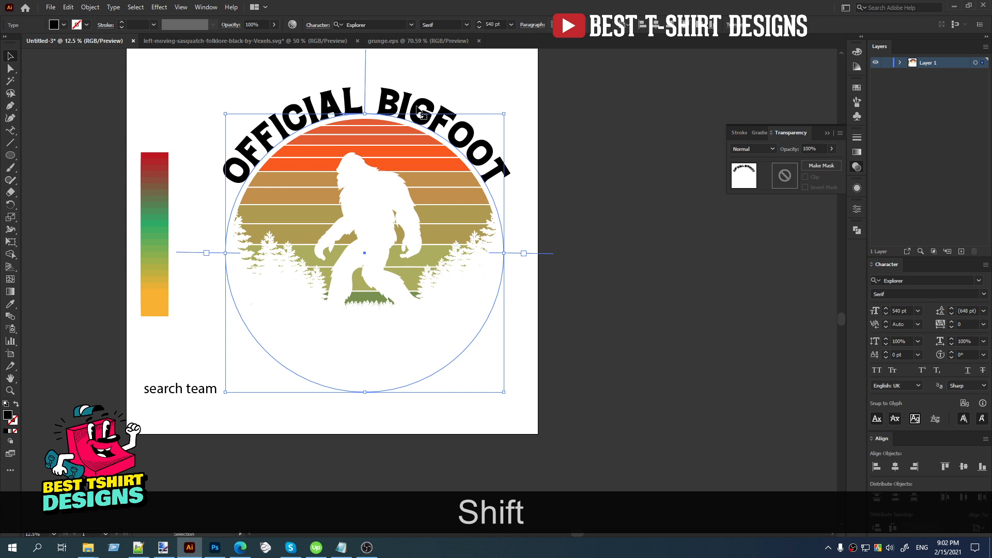
# Recolour the curved "OFFICIAL BIGFOOT" text with the green sampled from the sun's lowest stripe.
pyautogui.press('i')
pyautogui.click(363, 297)
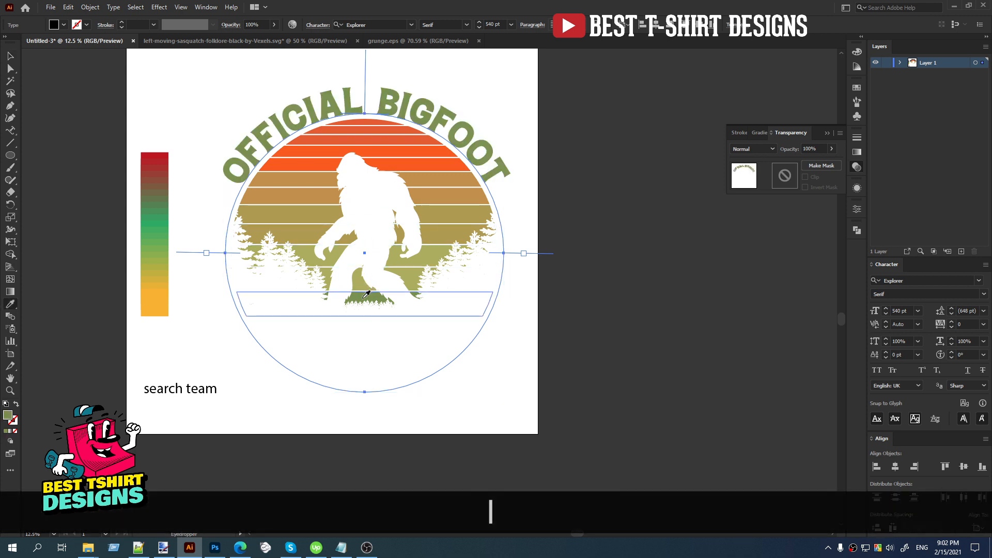
pyautogui.press('v')
pyautogui.click(577, 126)
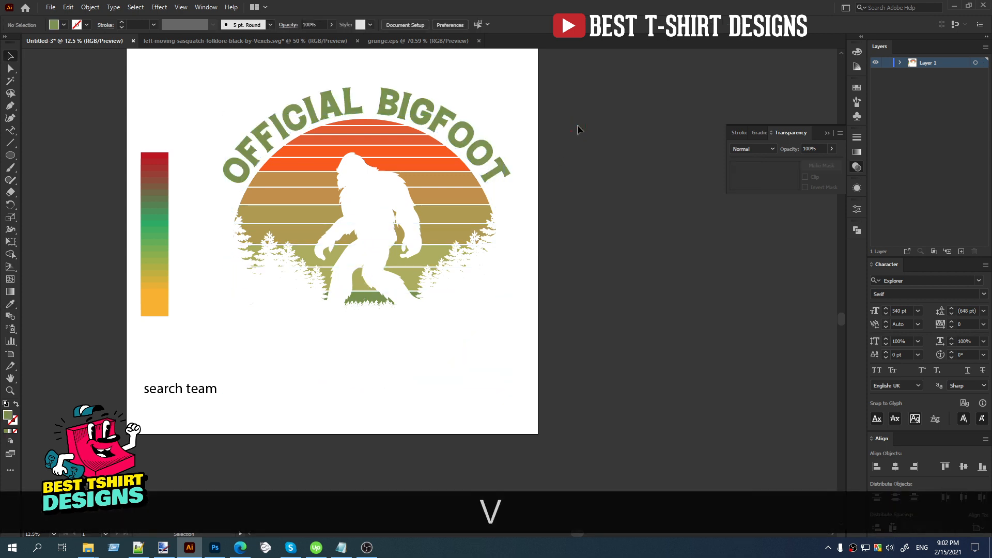
# Move the "search team" text below the bigfoot artwork and set its font to Explorer Serif Regular.
pyautogui.click(10, 132)
pyautogui.moveTo(10, 135); pyautogui.dragTo(46, 133)
pyautogui.press('v')
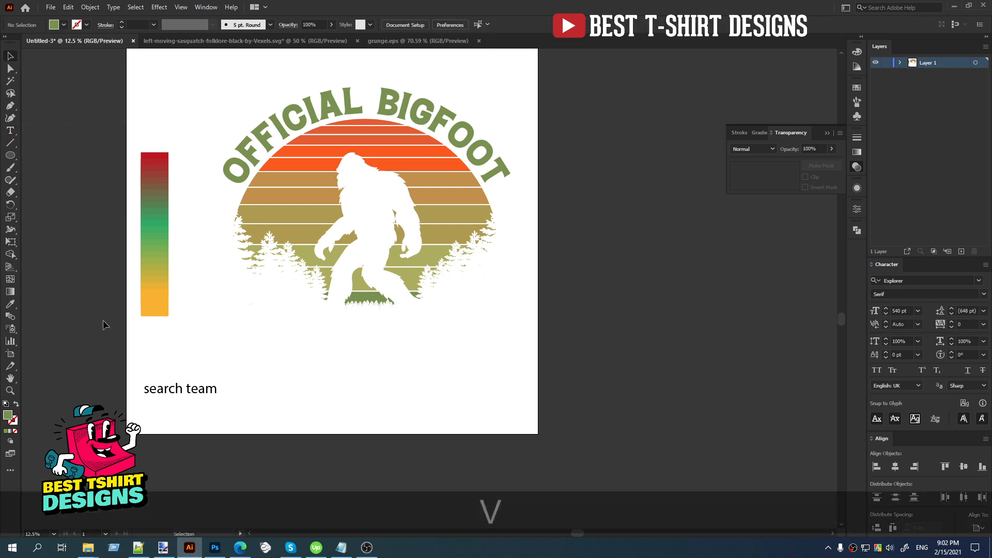
pyautogui.moveTo(212, 391); pyautogui.dragTo(344, 394)
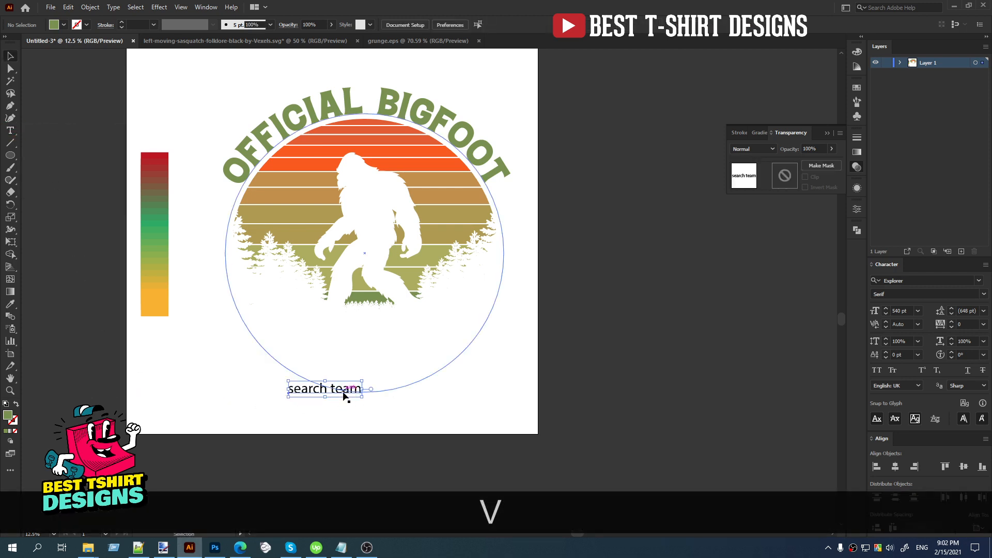
pyautogui.rightClick(344, 393)
pyautogui.moveTo(448, 222)
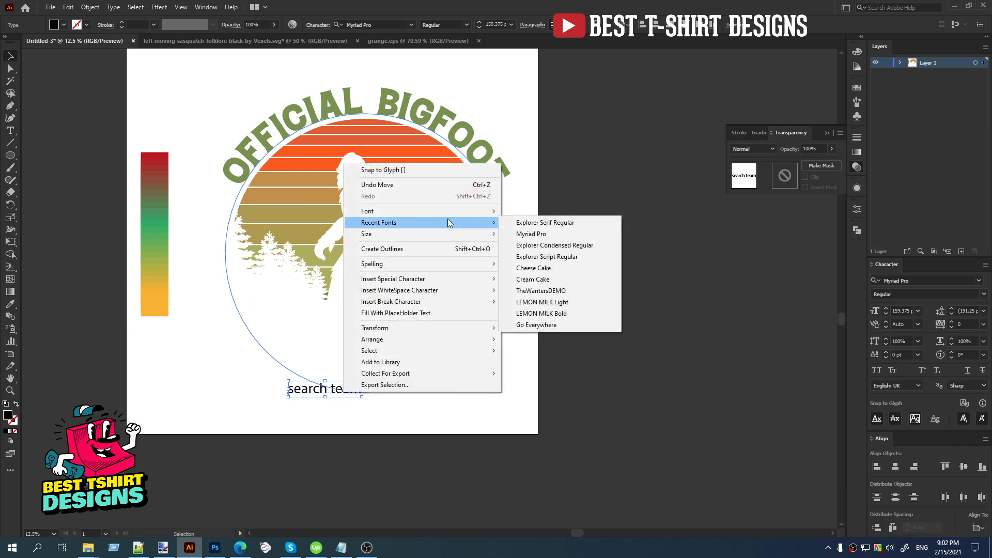
pyautogui.click(585, 226)
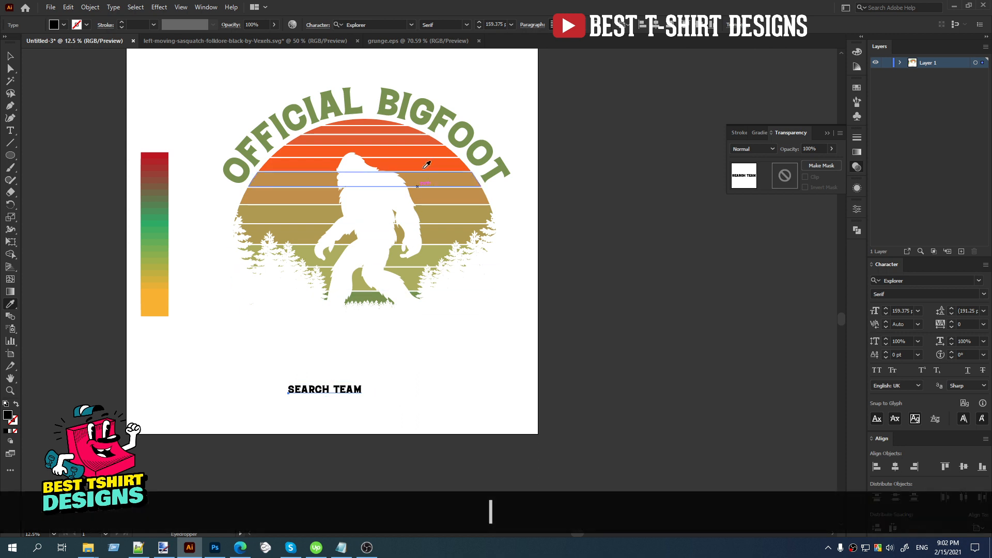
# Copy the curved title's size and green colour to "SEARCH TEAM" and place it directly beneath the sun.
pyautogui.click(419, 113)
pyautogui.press('v')
pyautogui.moveTo(338, 382); pyautogui.dragTo(411, 324)
# Align the sun, the curved title and the "SEARCH TEAM" text to one another by their horizontal centers.
pyautogui.moveTo(470, 397); pyautogui.dragTo(278, 76)
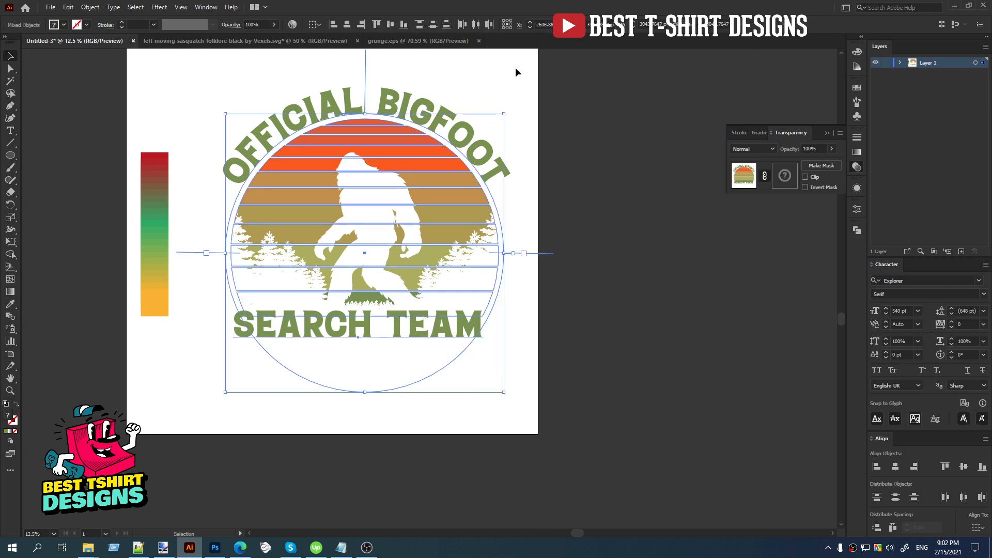
pyautogui.click(349, 27)
pyautogui.click(435, 66)
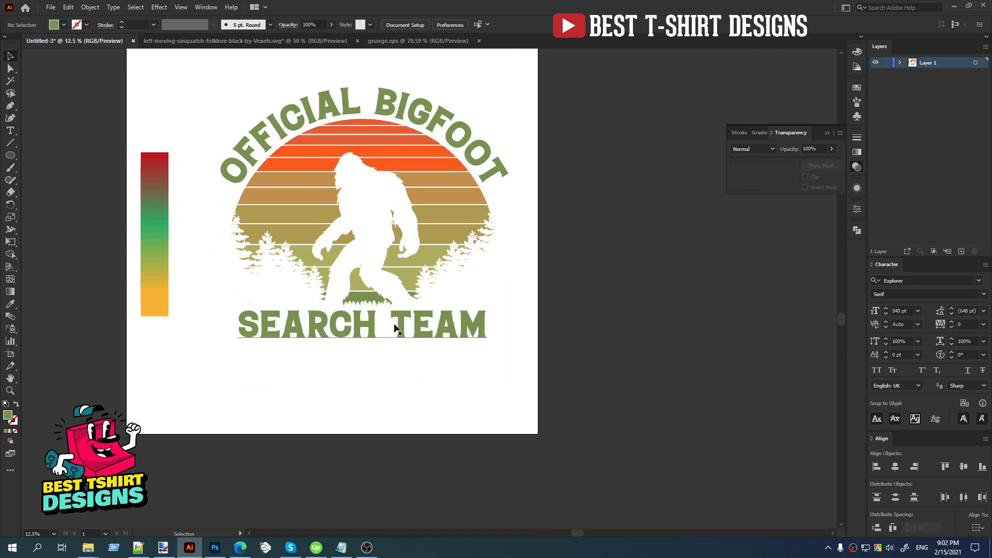
# Recolour the "SEARCH TEAM" text with the orange-red sampled from the upper stripes of the sun.
pyautogui.click(396, 329)
pyautogui.press('i')
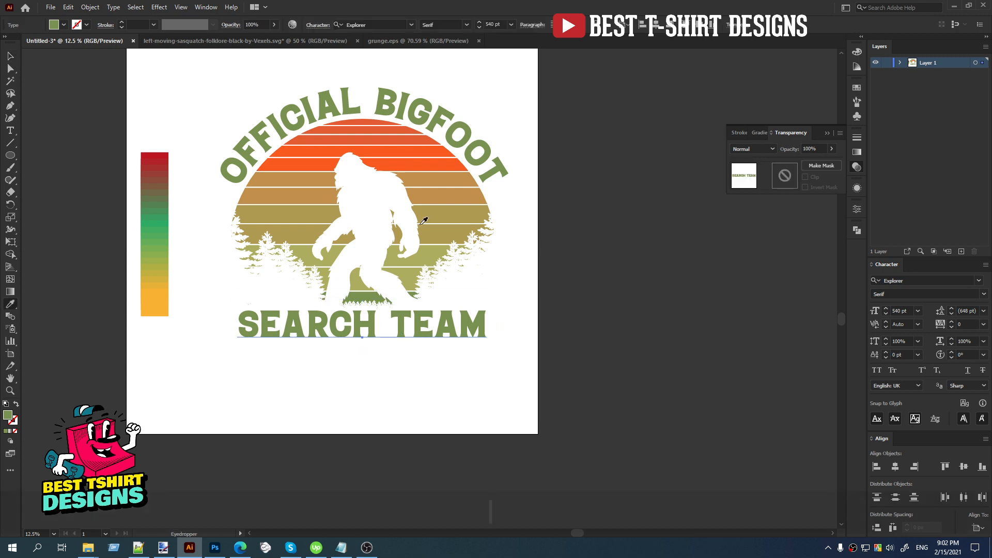
pyautogui.click(406, 135)
pyautogui.press('v')
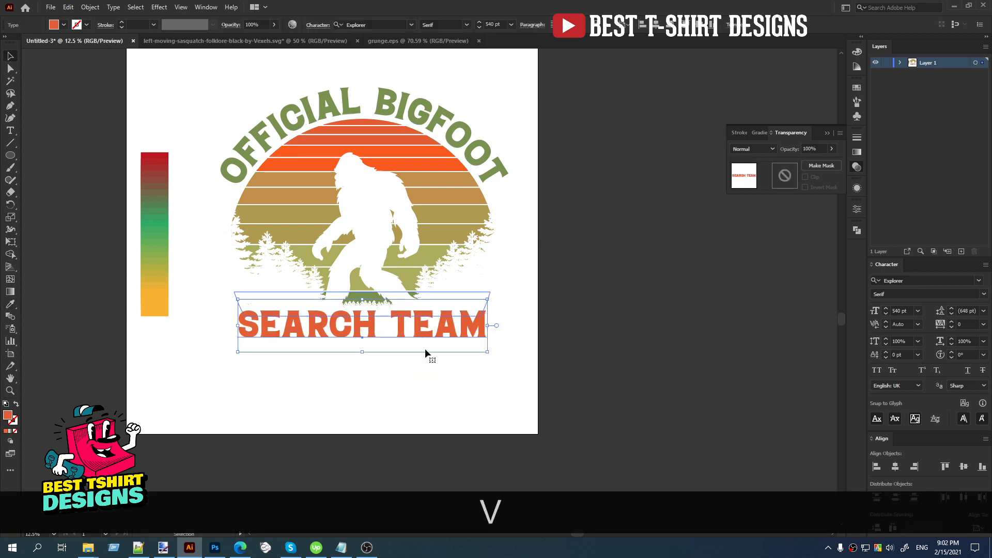
pyautogui.click(432, 384)
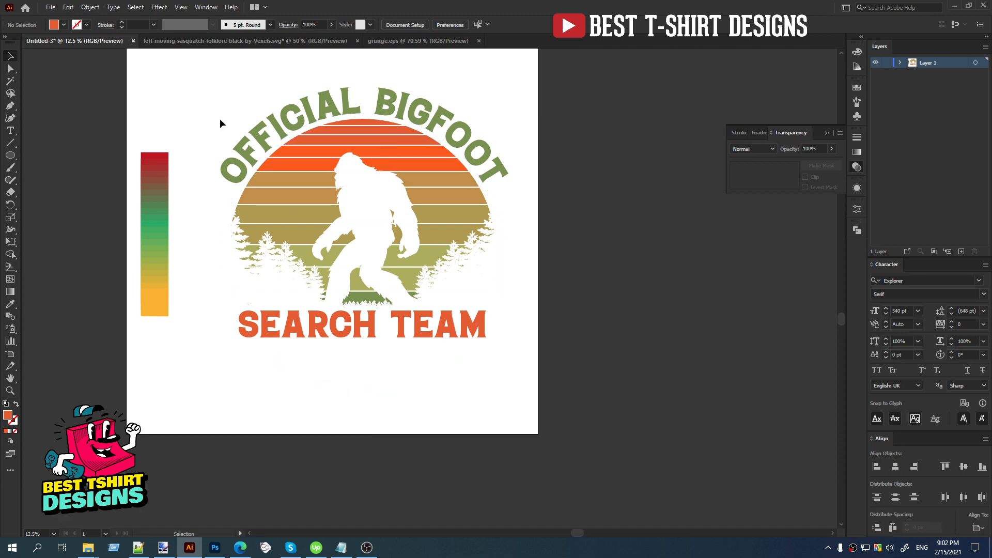
# Convert both the "OFFICIAL BIGFOOT" and "SEARCH TEAM" texts to outlines.
pyautogui.click(390, 327)
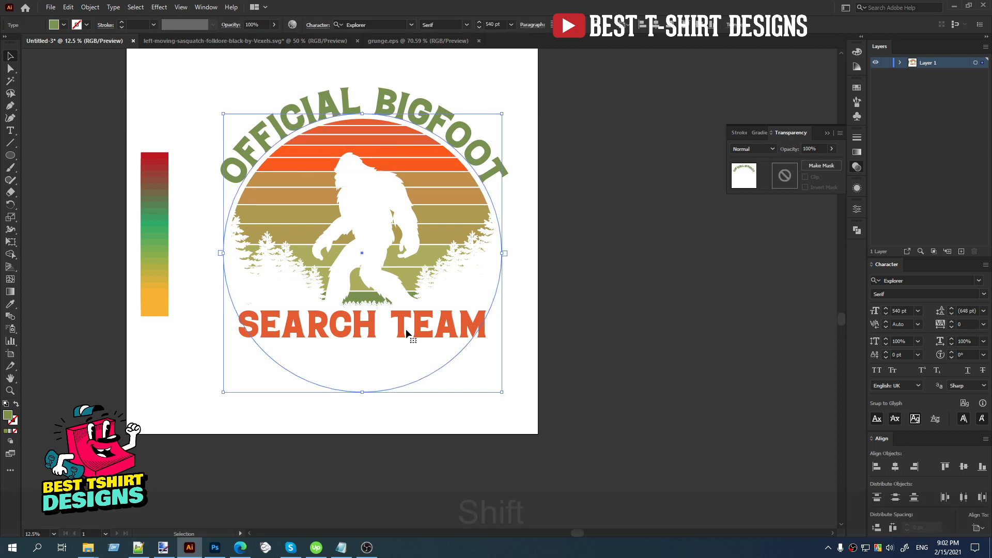
pyautogui.keyDown('shift'); pyautogui.click(405, 328); pyautogui.keyUp('shift')
pyautogui.rightClick(424, 331)
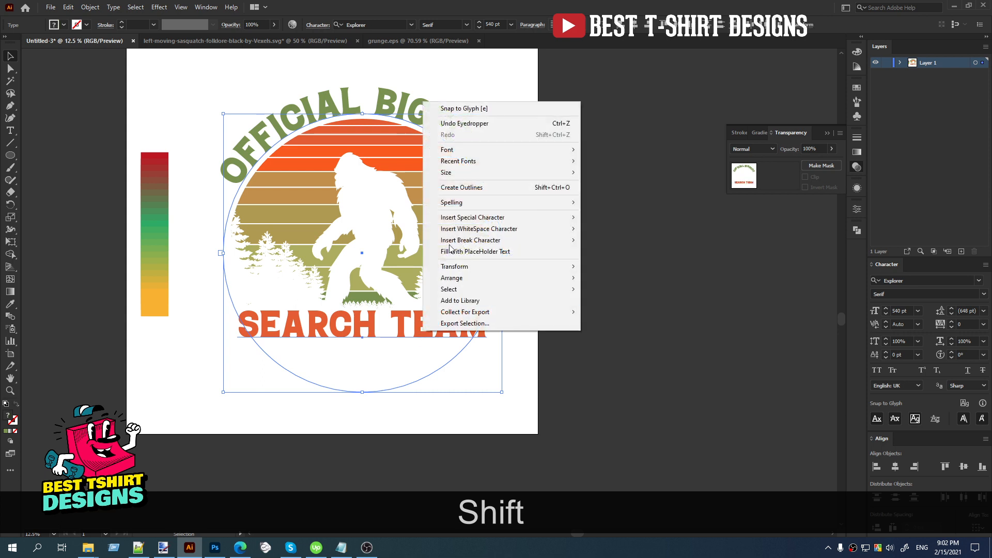
pyautogui.click(463, 188)
pyautogui.click(576, 241)
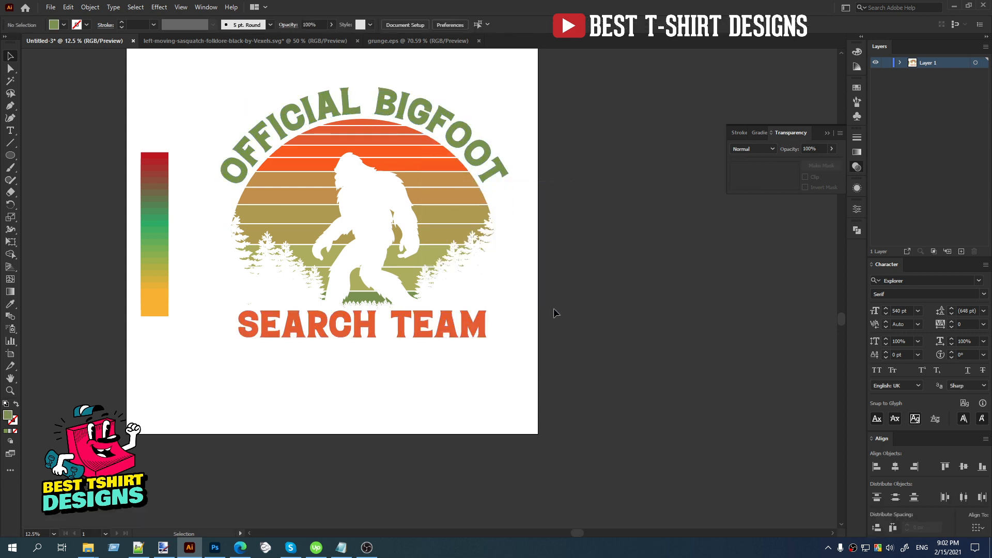
pyautogui.moveTo(520, 383); pyautogui.dragTo(235, 74)
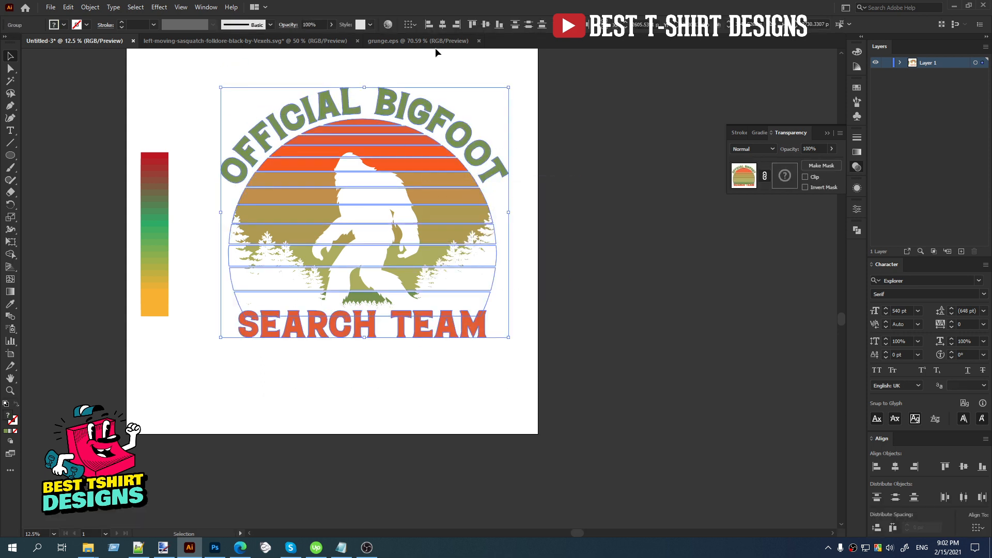
pyautogui.click(440, 25)
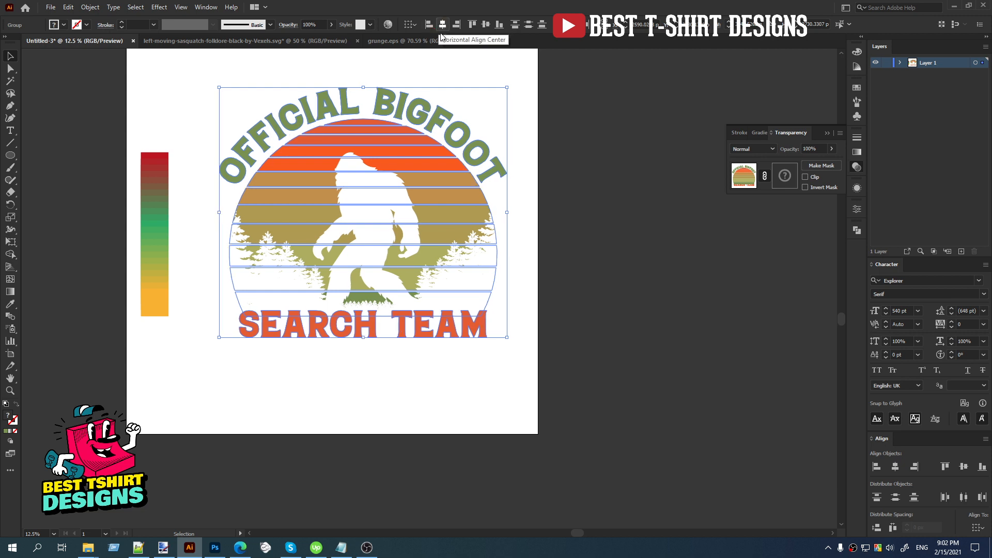
pyautogui.click(449, 68)
pyautogui.hotkey('ctrl', 'z')
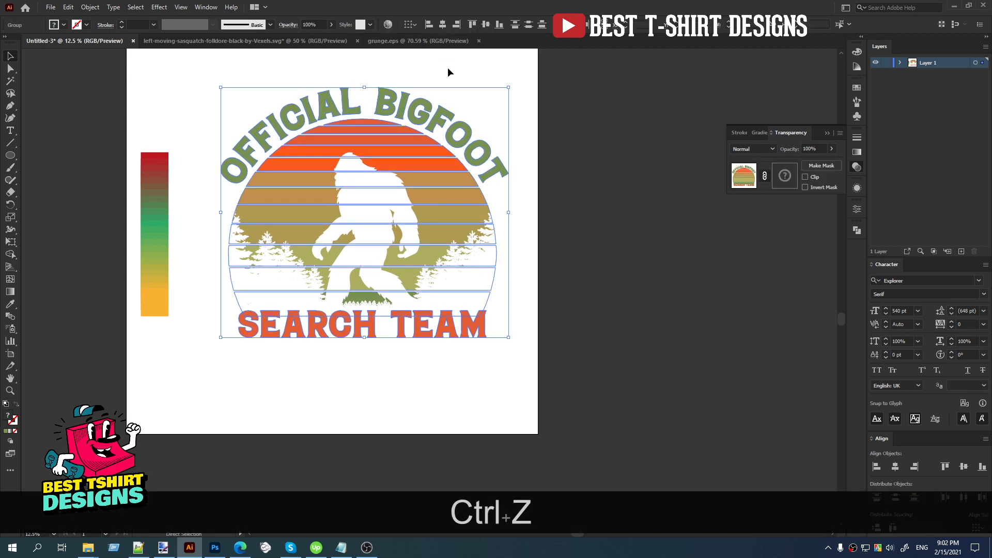
pyautogui.click(448, 68)
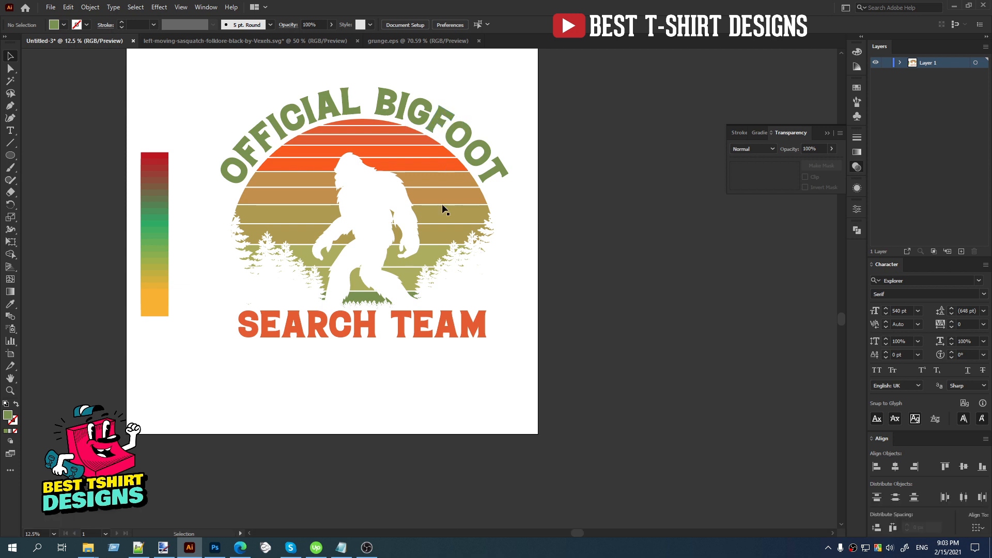
# Group the two outlined texts together and align that group with the sun by their horizontal centers.
pyautogui.click(418, 334)
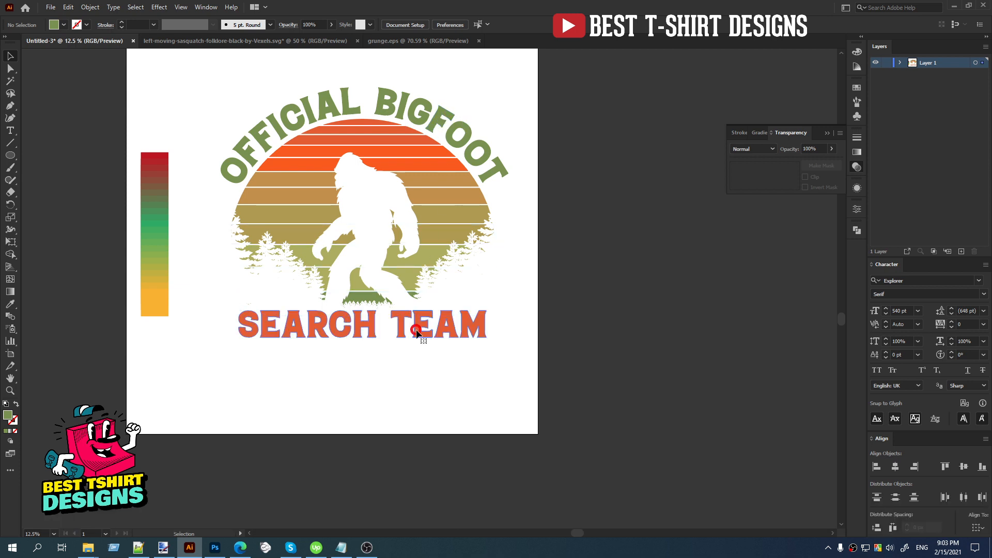
pyautogui.keyDown('shift'); pyautogui.click(437, 118); pyautogui.keyUp('shift')
pyautogui.hotkey('ctrl', 'shift', 'g')
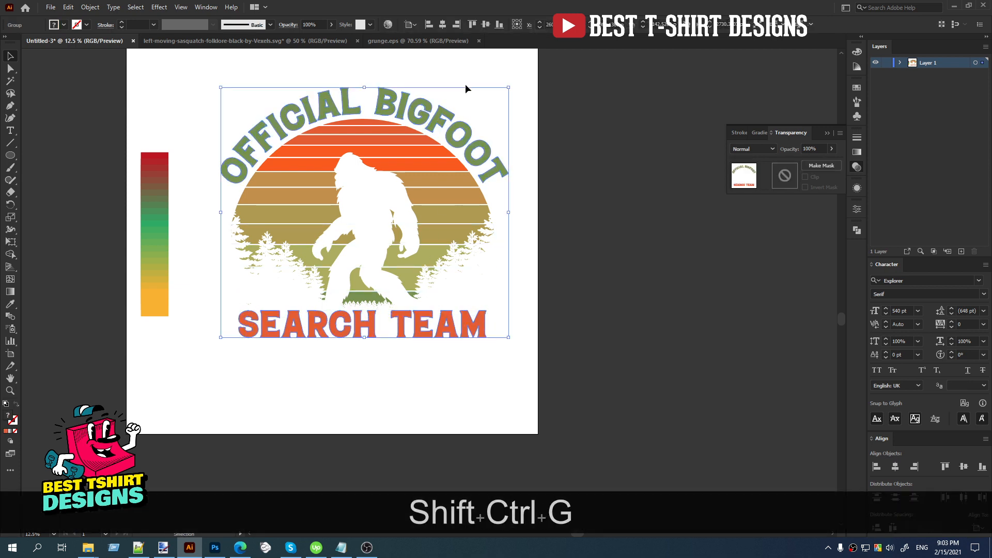
pyautogui.moveTo(465, 84); pyautogui.dragTo(334, 388)
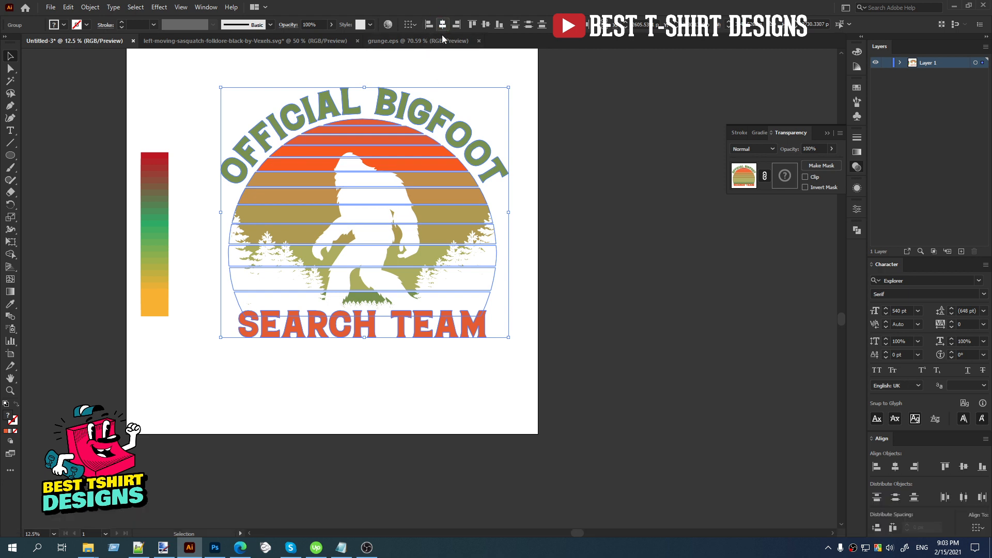
pyautogui.click(453, 76)
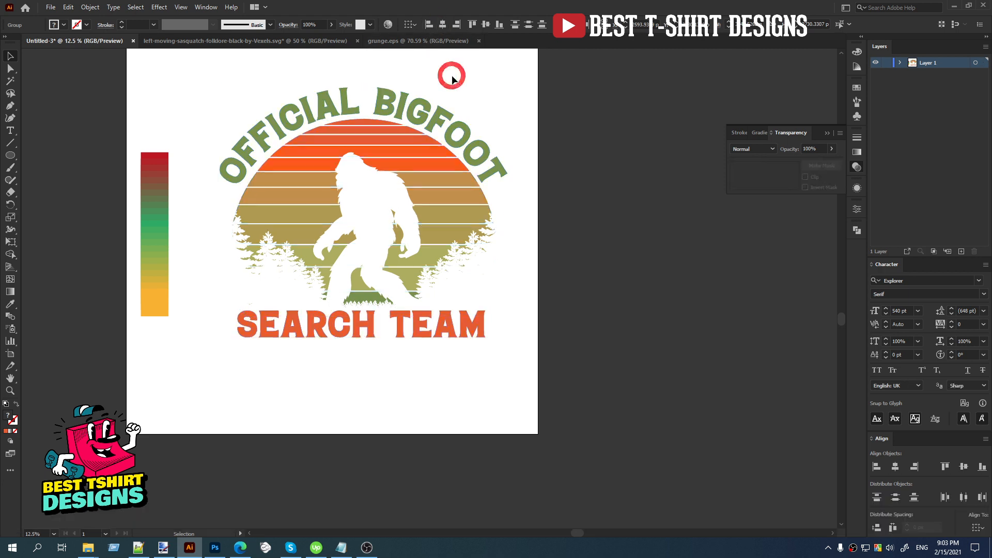
# Nudge the striped sun artwork slightly to the left so it sits visually centered between the texts.
pyautogui.click(416, 147)
pyautogui.press('Left')
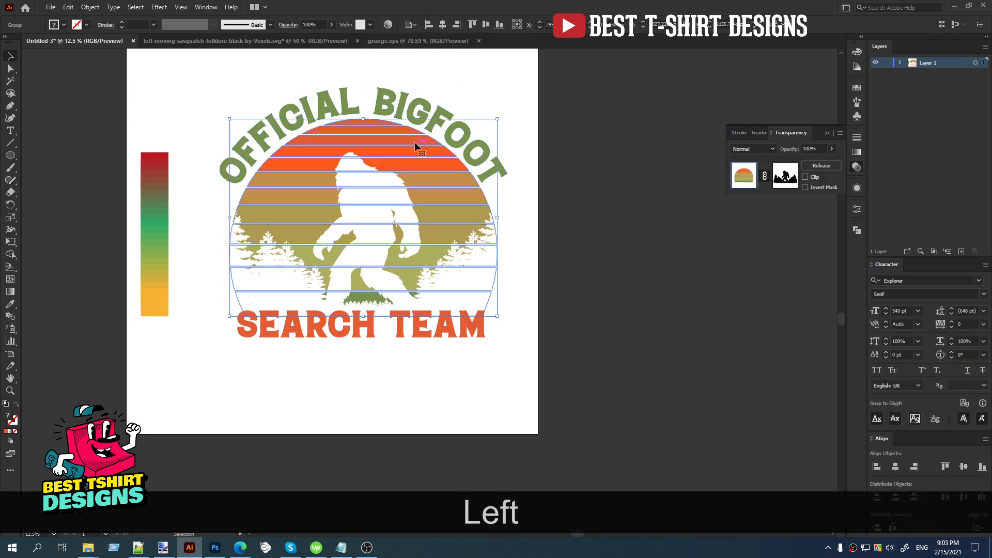
pyautogui.hotkey('shift', 'Left')
pyautogui.hotkey('shift', 'Left')
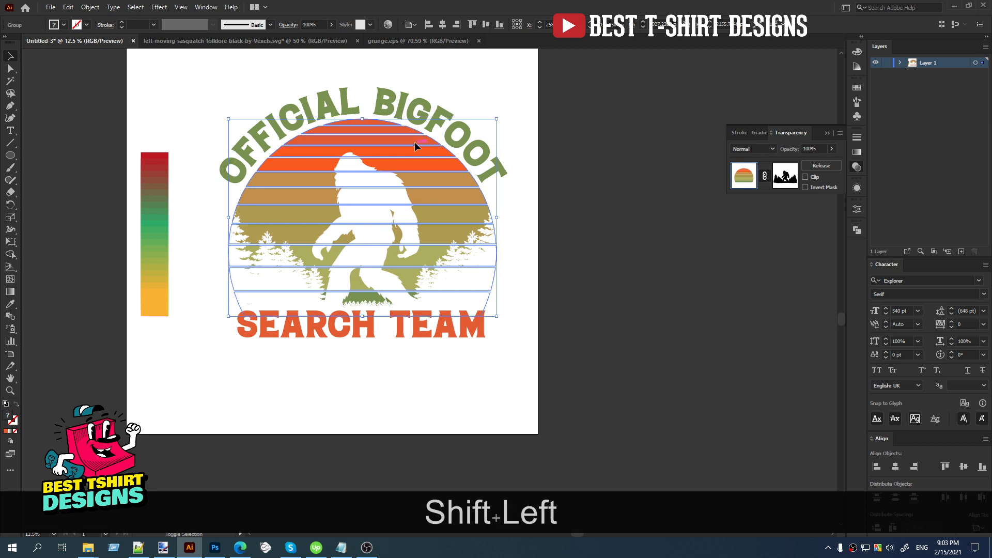
pyautogui.hotkey('shift', 'Left')
pyautogui.hotkey('shift', 'Right')
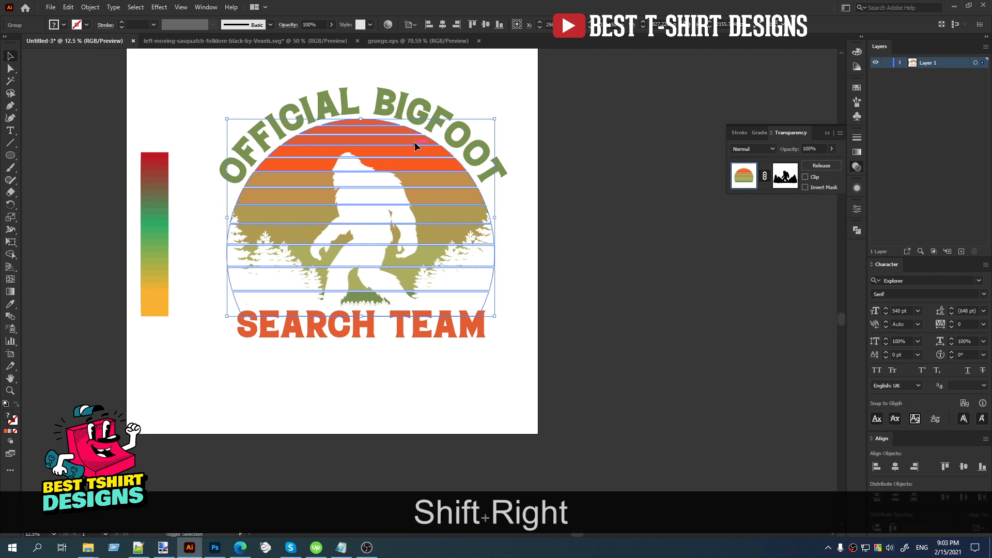
pyautogui.click(551, 247)
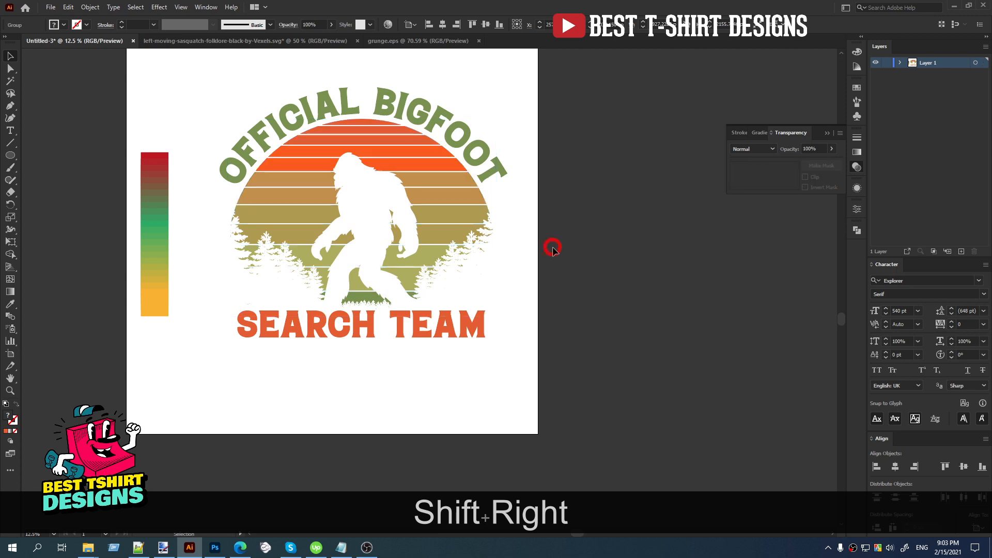
# Group the sun artwork and both outlined texts into one object.
pyautogui.moveTo(205, 80); pyautogui.dragTo(538, 264)
pyautogui.hotkey('ctrl', 'g')
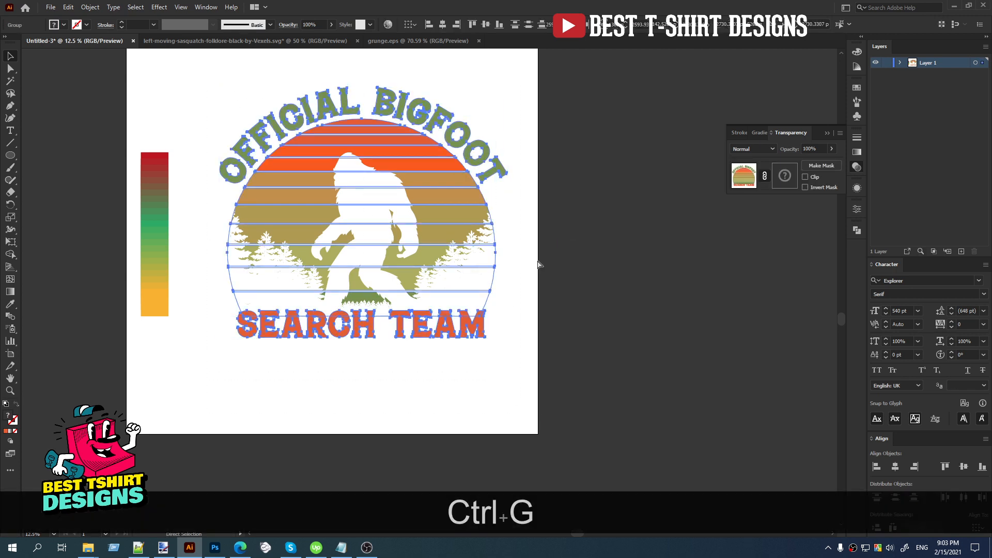
pyautogui.click(541, 246)
# Delete the red-green-yellow gradient colour strip beside the design.
pyautogui.scroll(-1, 154, 226)
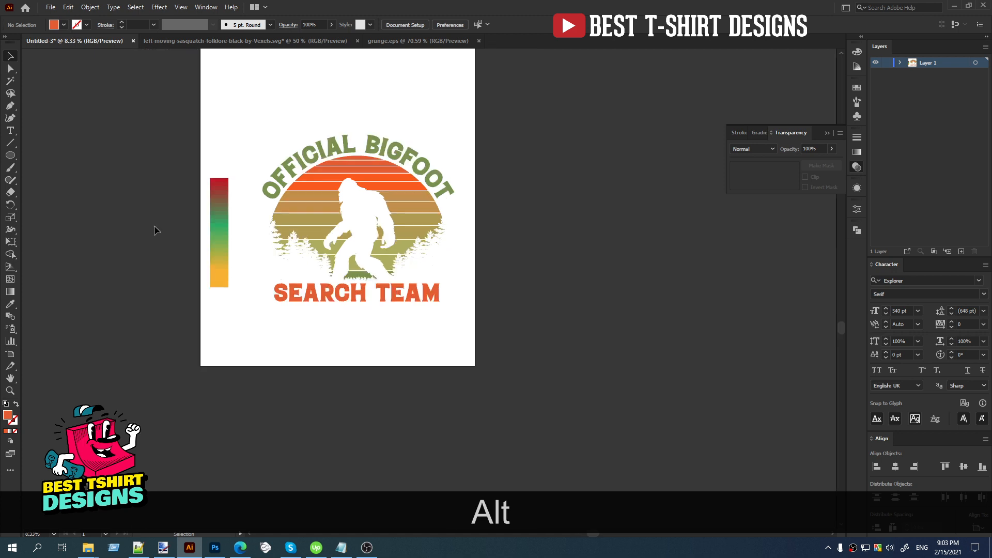
pyautogui.click(214, 228)
pyautogui.press('Delete')
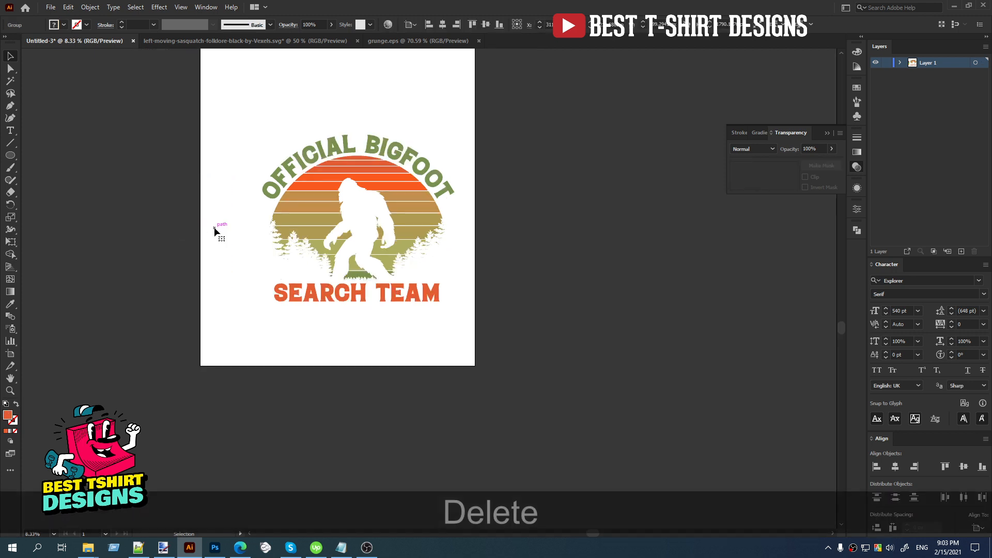
# Create a rectangle 4500 px wide and 5400 px high over the artboard.
pyautogui.scroll(1, 237, 226)
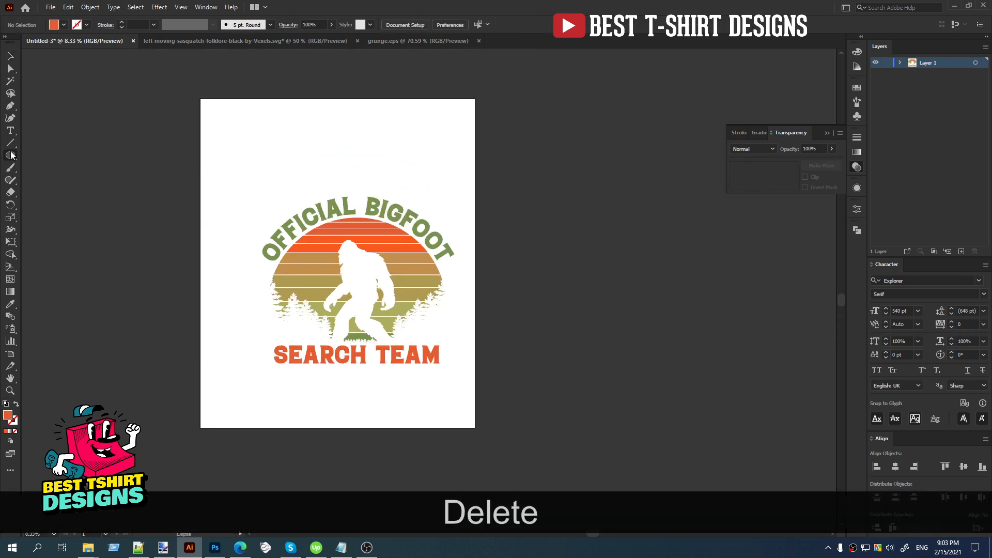
pyautogui.moveTo(11, 155); pyautogui.dragTo(46, 156)
pyautogui.click(189, 177)
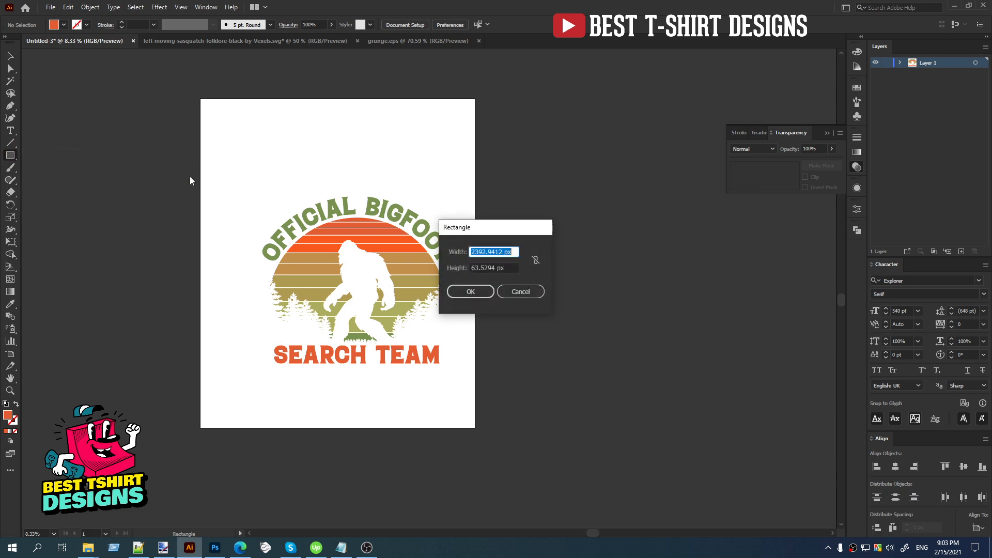
pyautogui.write('4500')
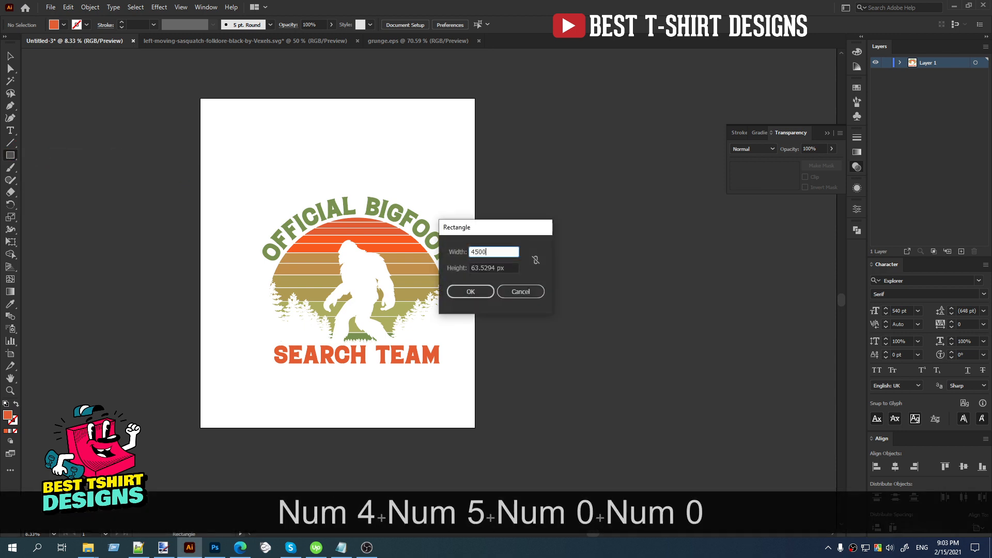
pyautogui.press('Tab')
pyautogui.write('5400')
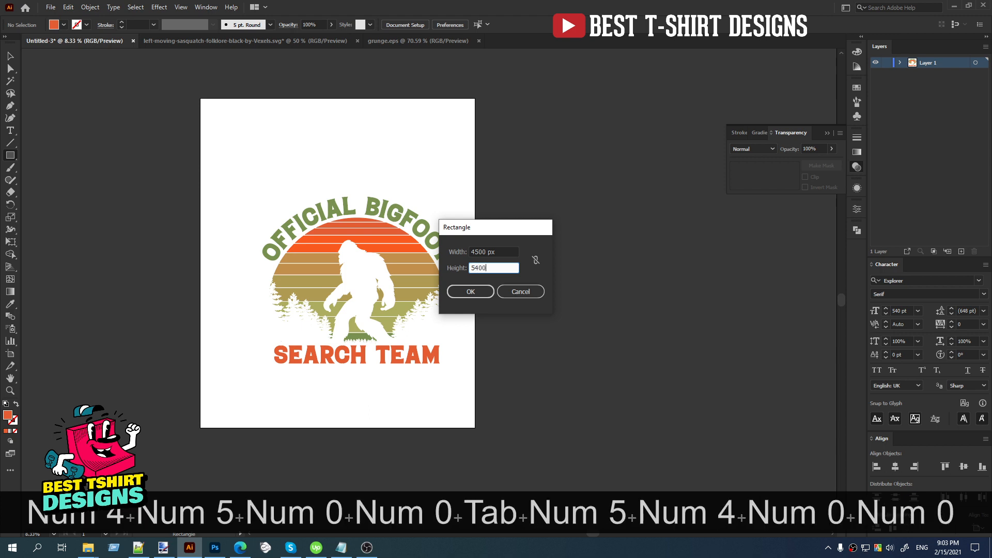
pyautogui.press('Return')
# Center the new rectangle on the artboard both horizontally and vertically.
pyautogui.press('v')
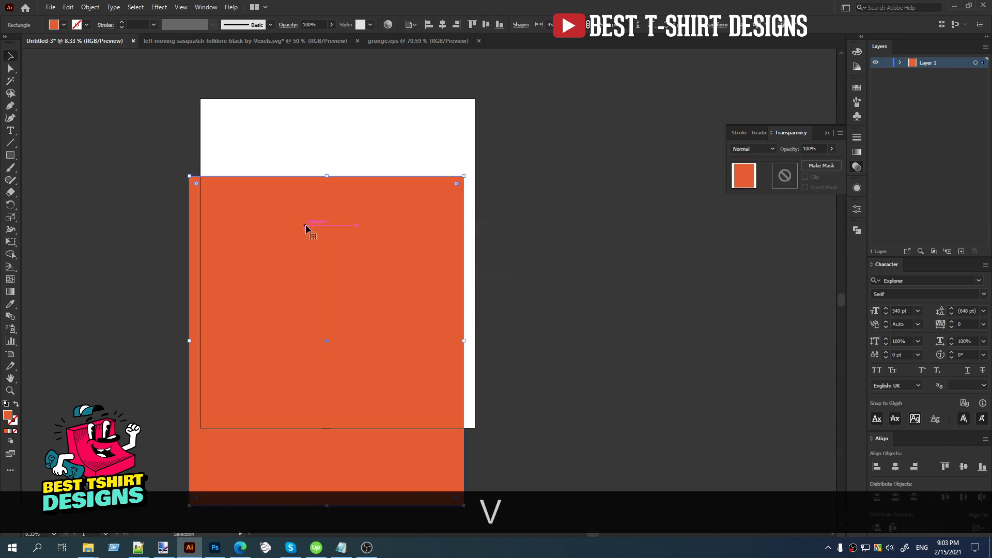
pyautogui.click(442, 27)
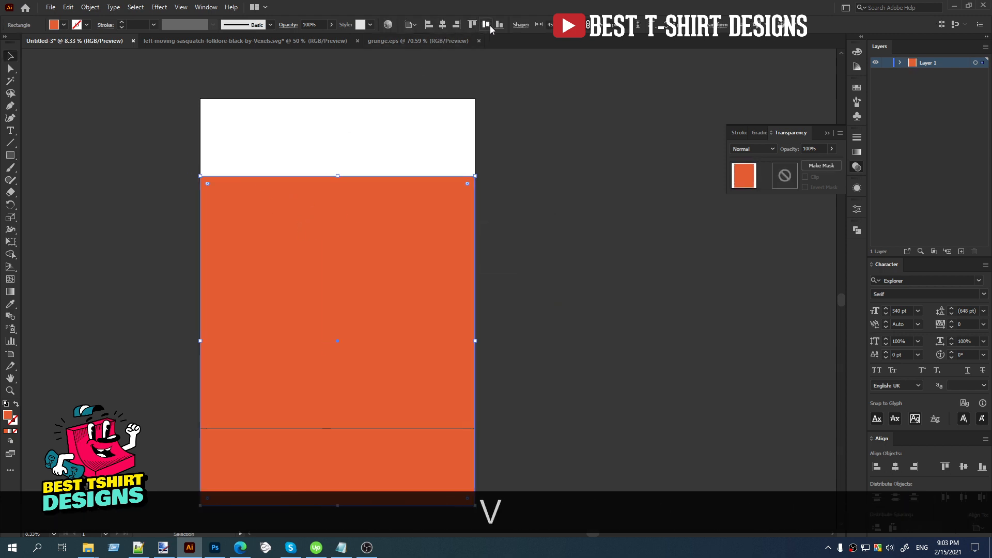
pyautogui.click(486, 25)
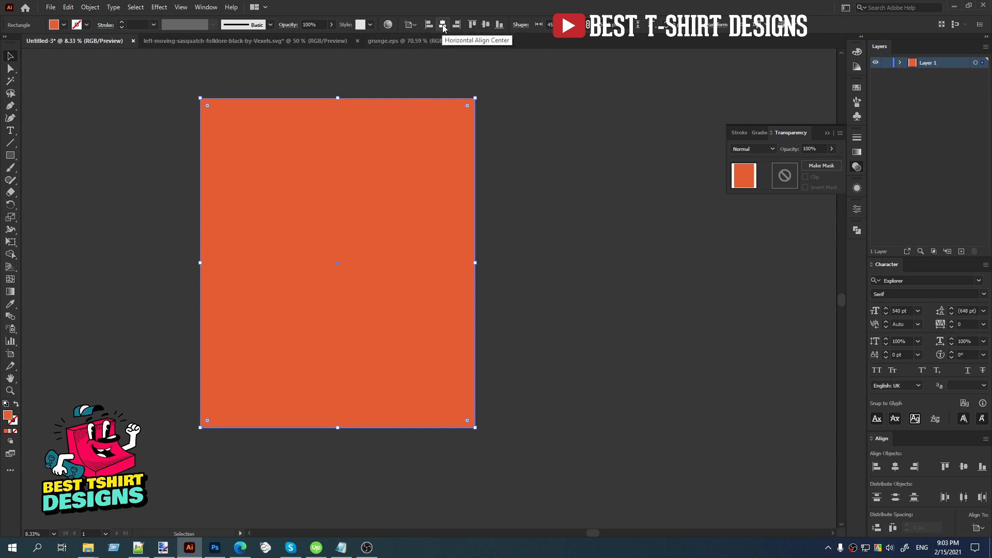
# Fill the artboard-sized rectangle with black and place it behind the bigfoot design as a background.
pyautogui.click(62, 24)
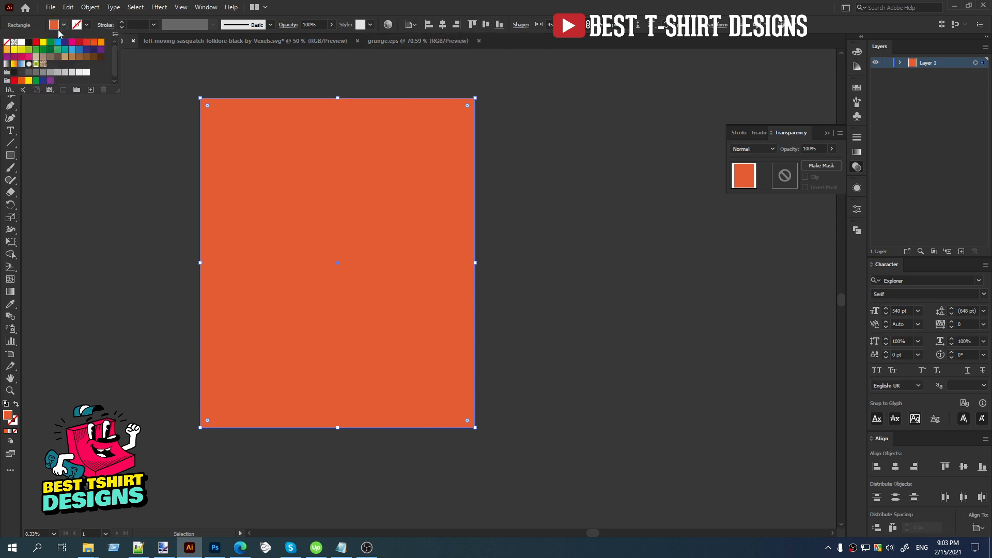
pyautogui.click(34, 45)
pyautogui.hotkey('ctrl', 'x')
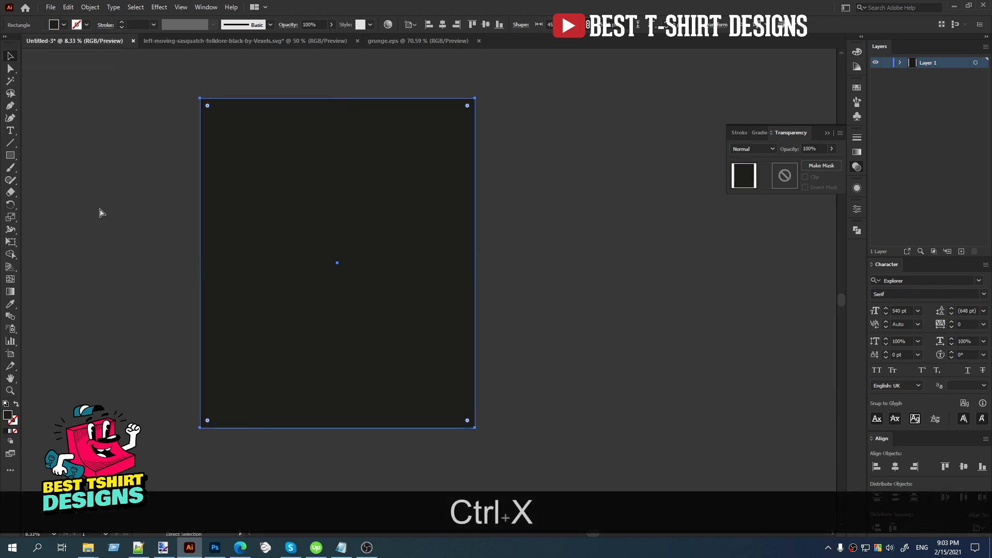
pyautogui.hotkey('ctrl', 'b')
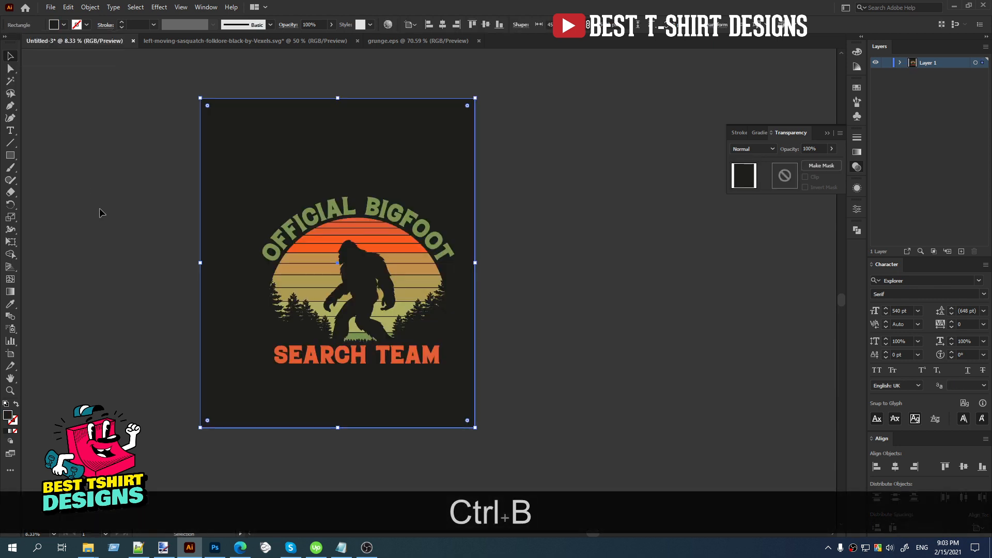
pyautogui.click(99, 208)
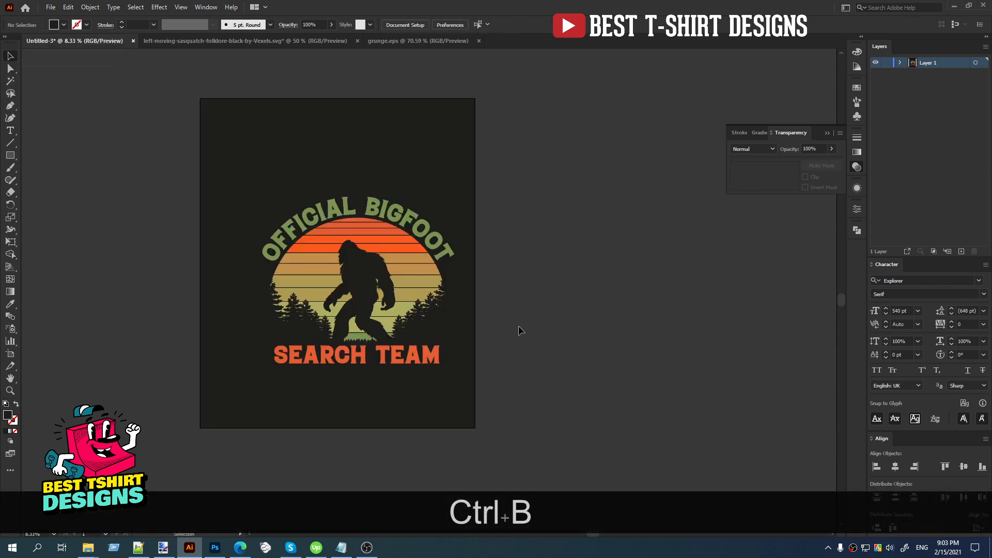
# Center the grouped design on the artboard and enlarge it proportionally to about 4407 x 3829 px.
pyautogui.click(401, 277)
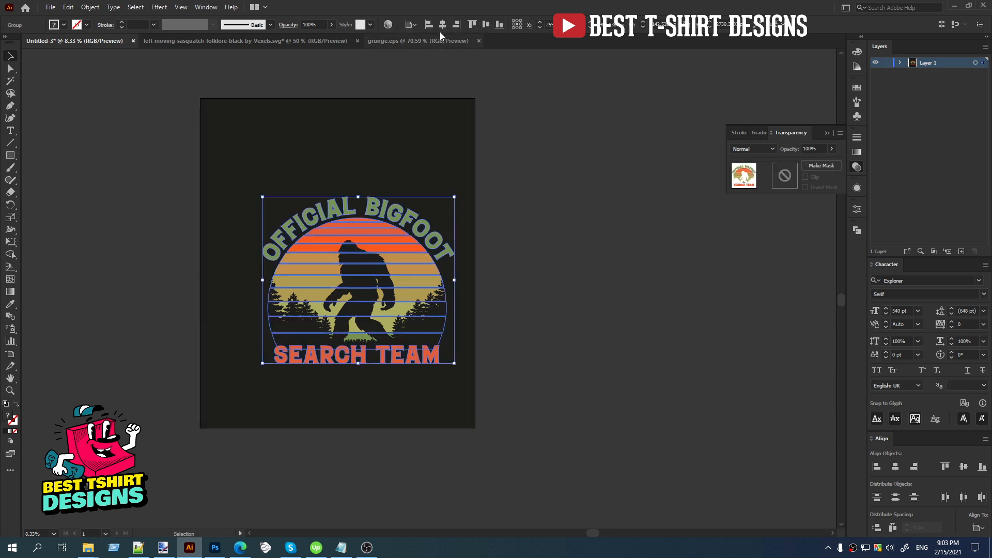
pyautogui.click(487, 25)
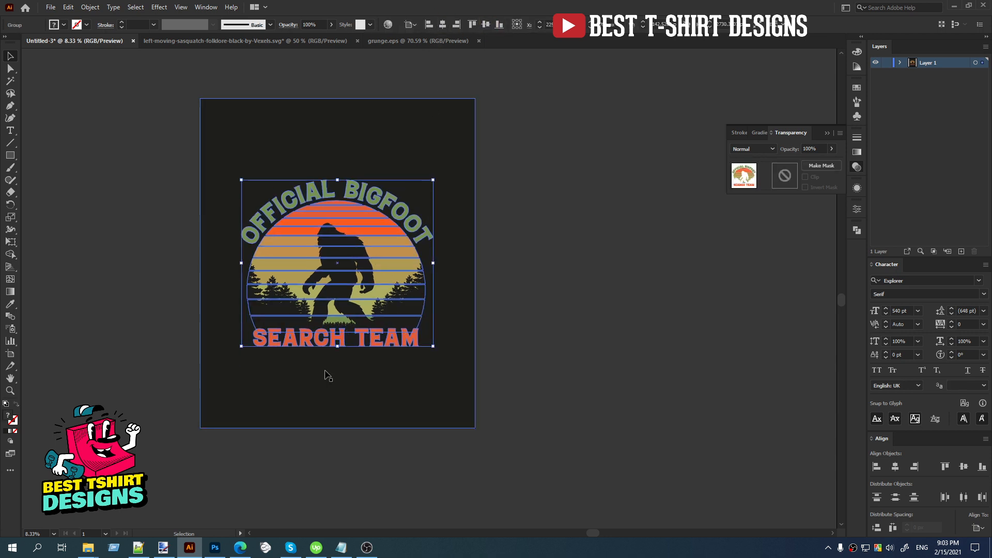
pyautogui.moveTo(339, 347); pyautogui.dragTo(343, 382)
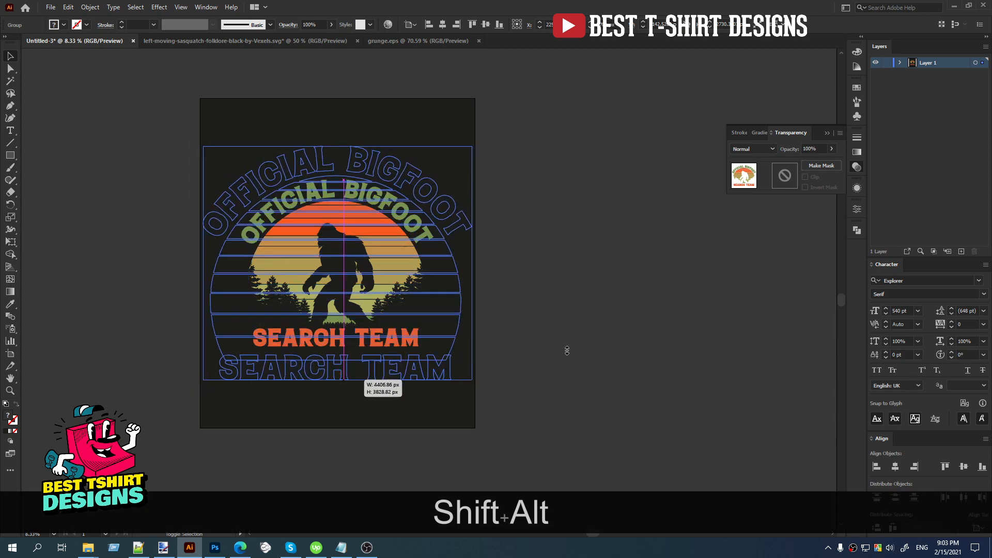
pyautogui.click(566, 352)
pyautogui.scroll(1, 532, 320)
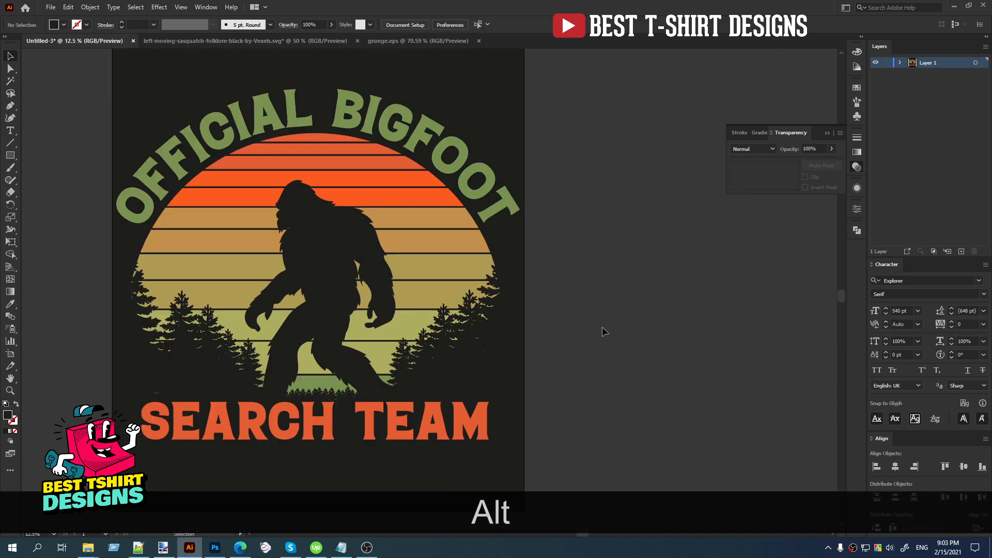
pyautogui.press('space')
pyautogui.moveTo(439, 340); pyautogui.dragTo(460, 336)
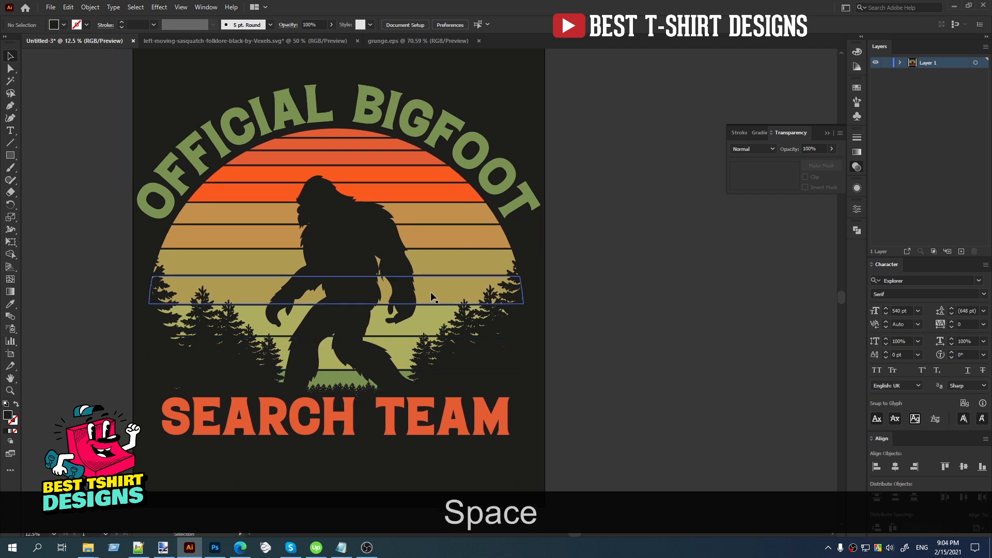
pyautogui.scroll(-1, 388, 287)
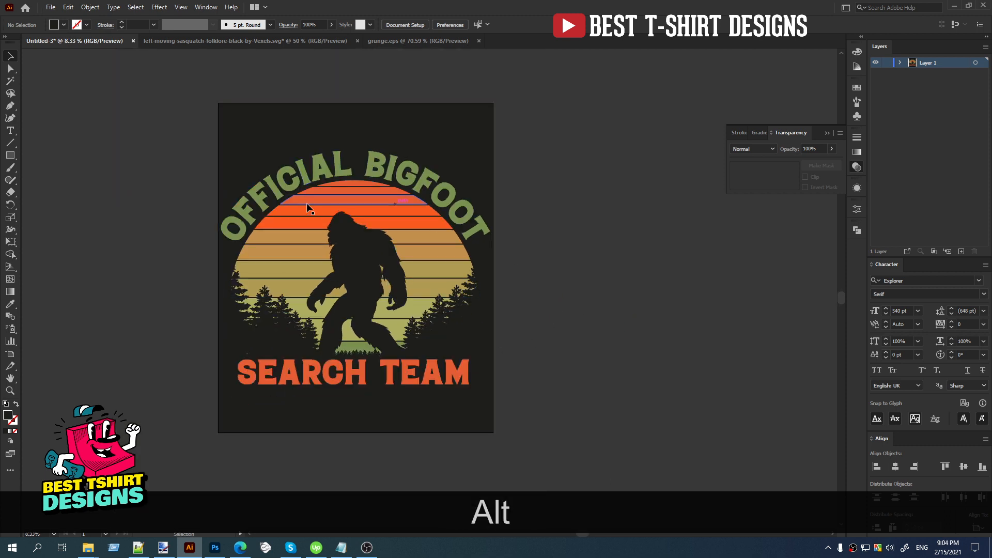
# Copy the fine-speckled lower-left grunge texture from the grunge.eps document.
pyautogui.click(392, 41)
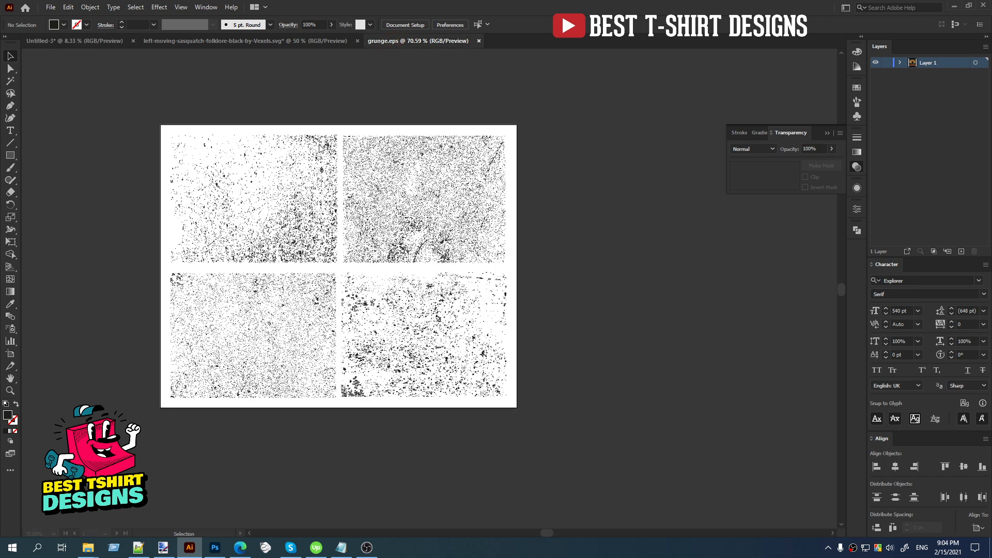
pyautogui.click(213, 331)
pyautogui.press('v')
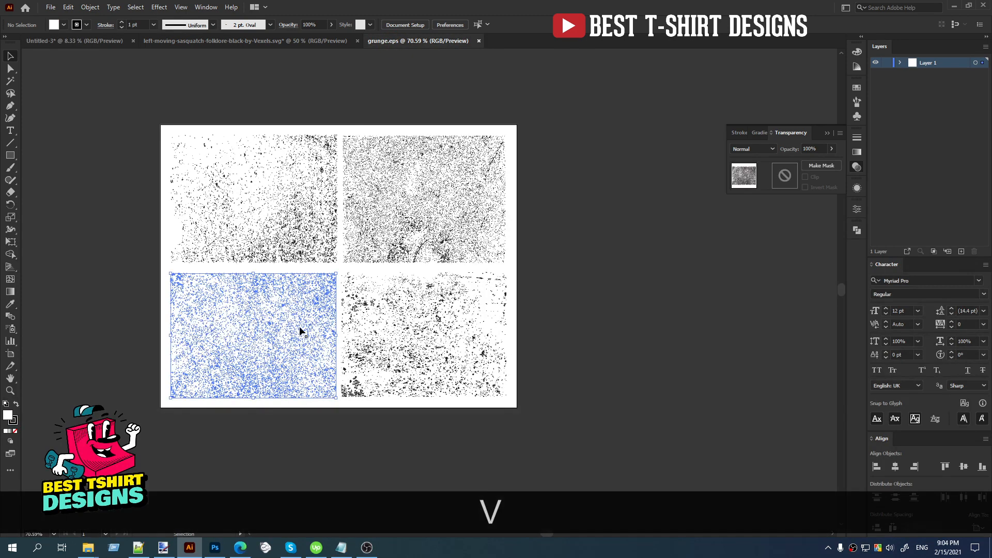
pyautogui.hotkey('ctrl', 'c')
pyautogui.click(119, 141)
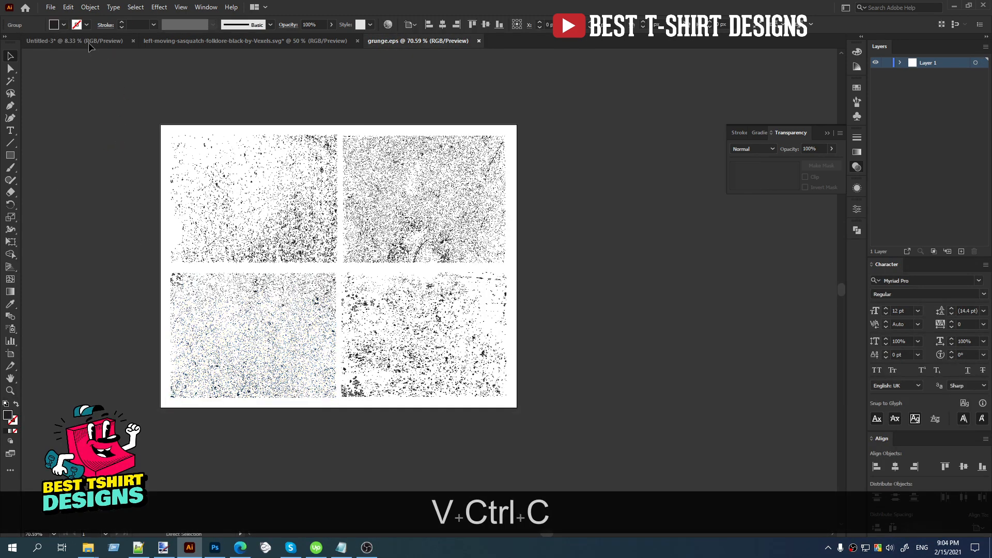
# Back in the Untitled-3 document, add an opacity mask to the grouped design with Clip turned off.
pyautogui.click(86, 42)
pyautogui.click(335, 254)
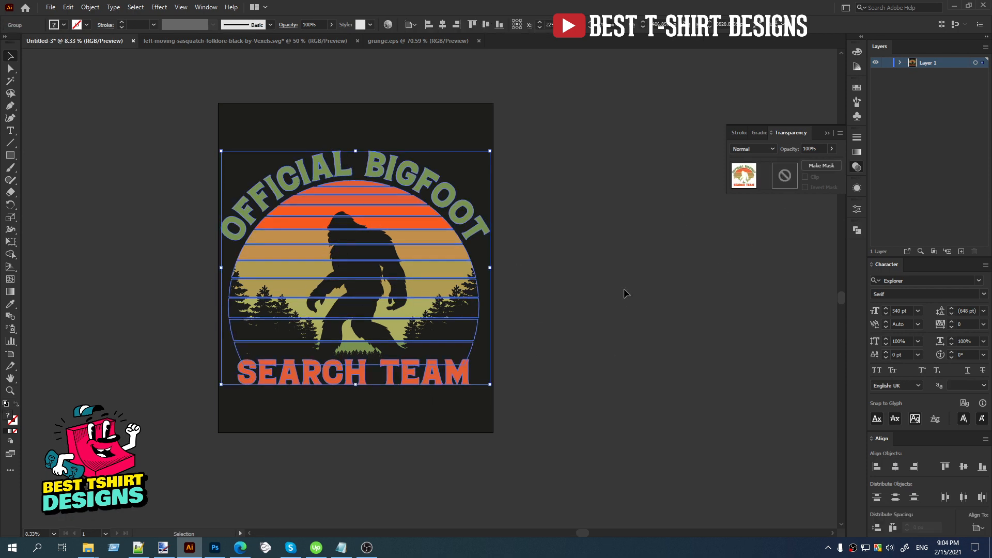
pyautogui.click(783, 179)
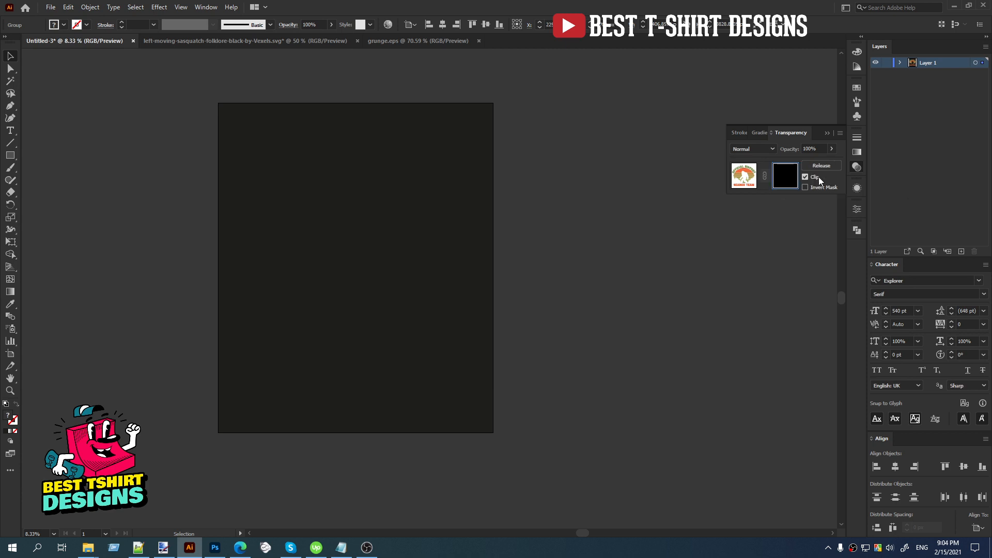
pyautogui.click(815, 177)
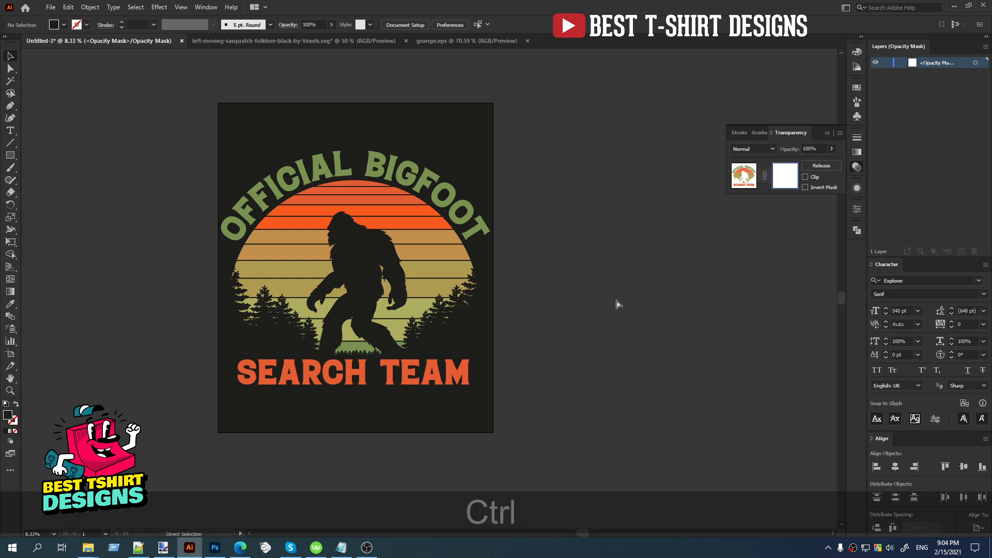
# Paste the grunge texture into the opacity mask and enlarge it to about 4821 x 4242 px so it covers the design.
pyautogui.hotkey('ctrl', 'v')
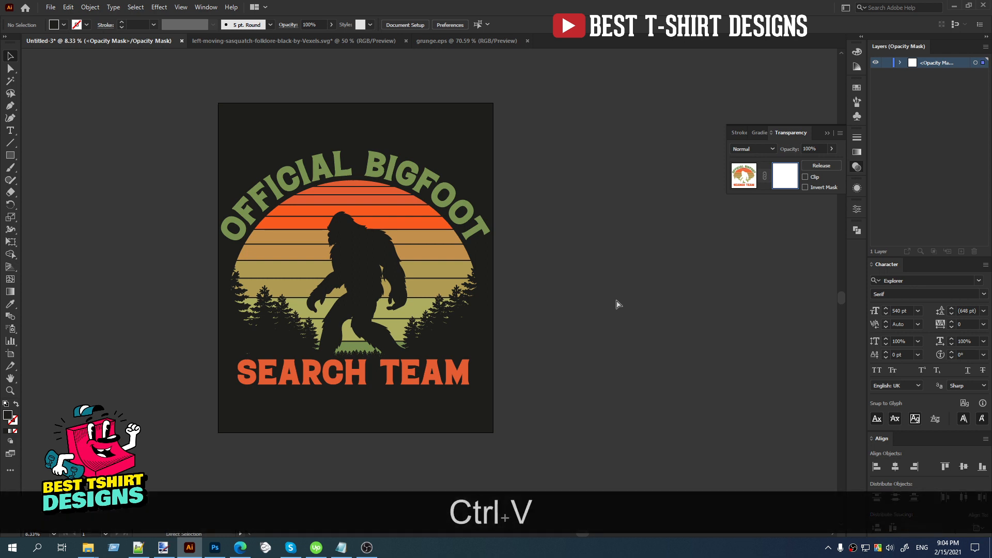
pyautogui.hotkey('ctrl', 'v')
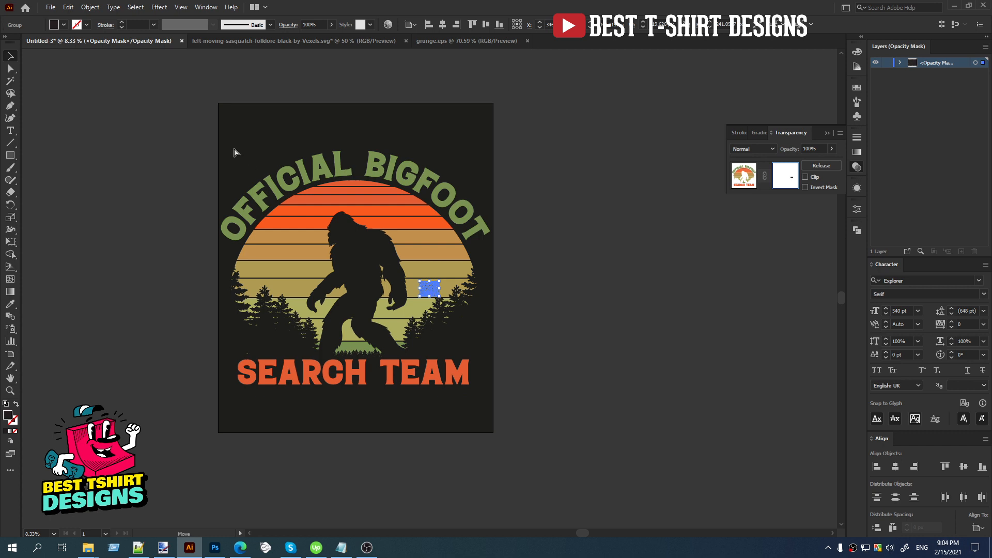
pyautogui.moveTo(429, 289); pyautogui.dragTo(508, 400)
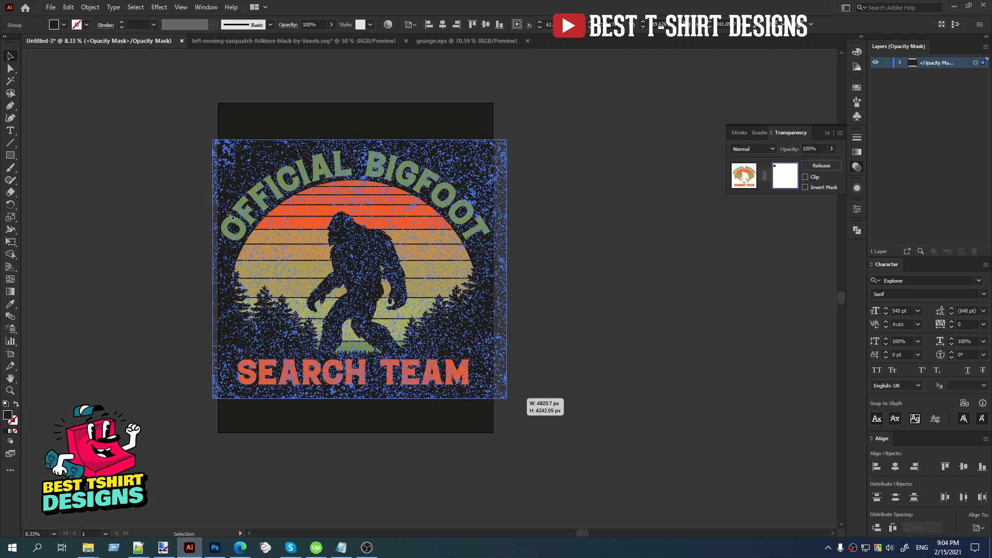
pyautogui.click(556, 279)
# Set the fill colour of the grunge texture in the mask to pure black, 000000.
pyautogui.click(395, 237)
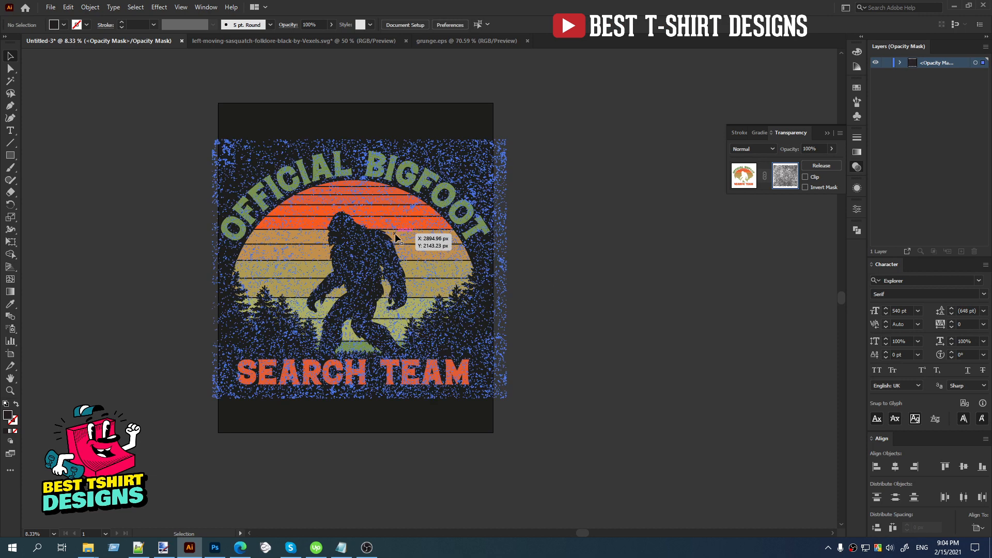
pyautogui.doubleClick(8, 416)
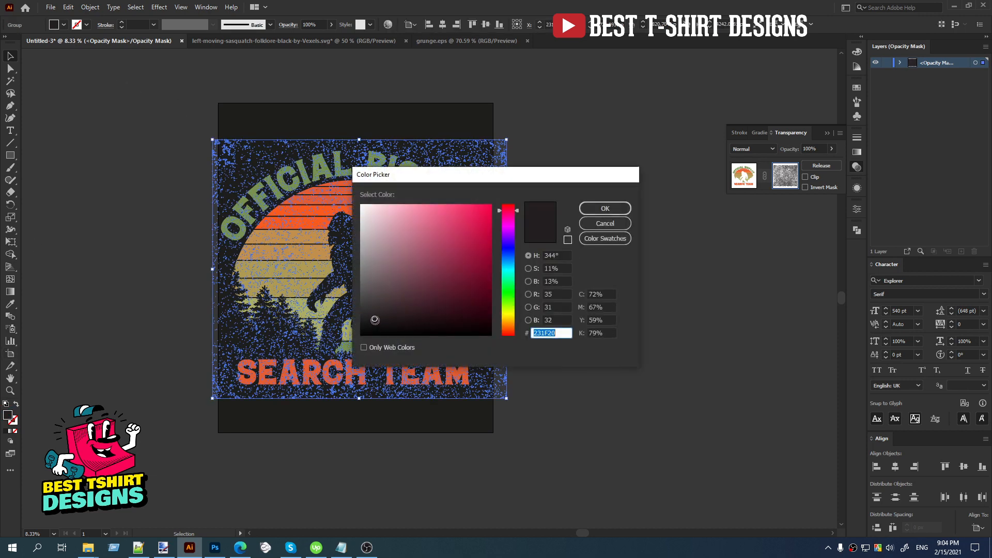
pyautogui.write('000000')
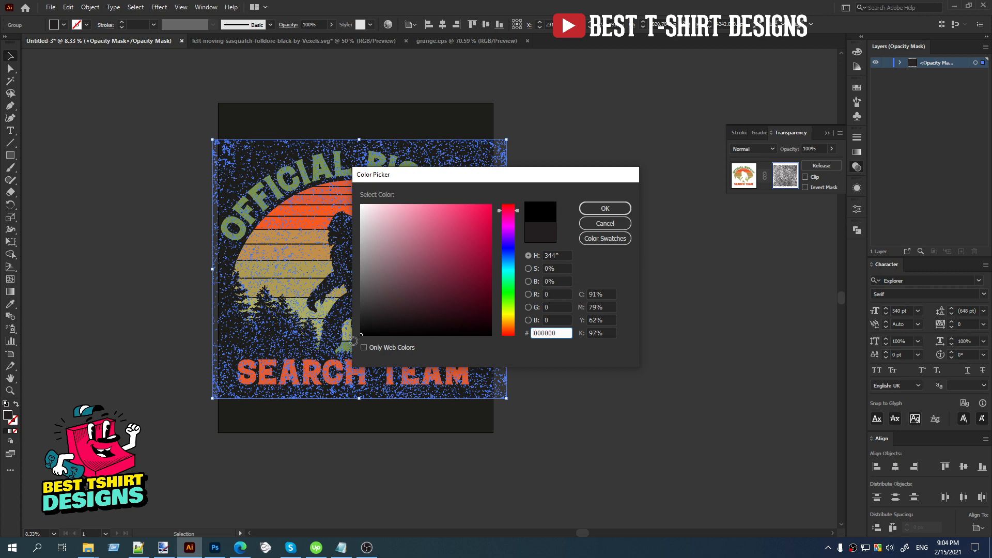
pyautogui.click(601, 211)
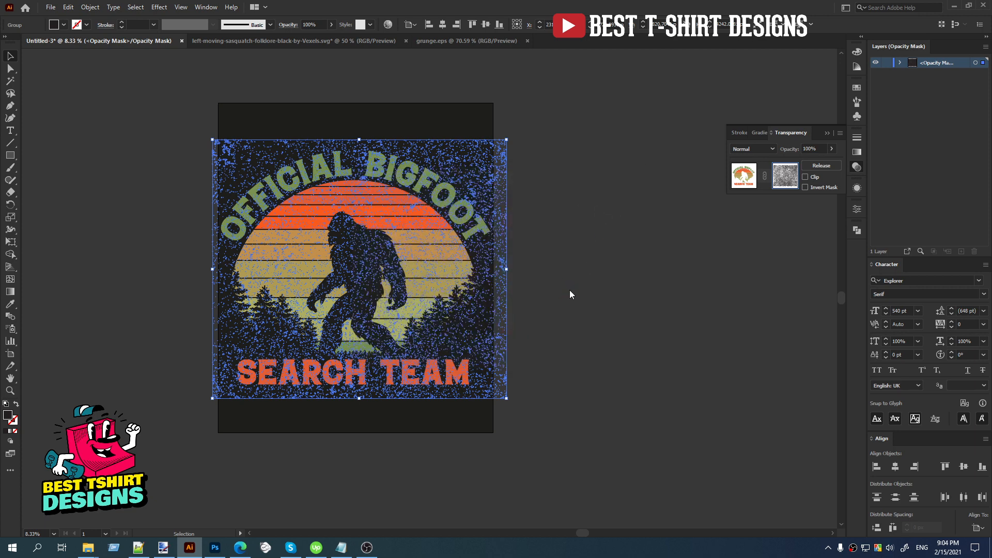
pyautogui.click(554, 279)
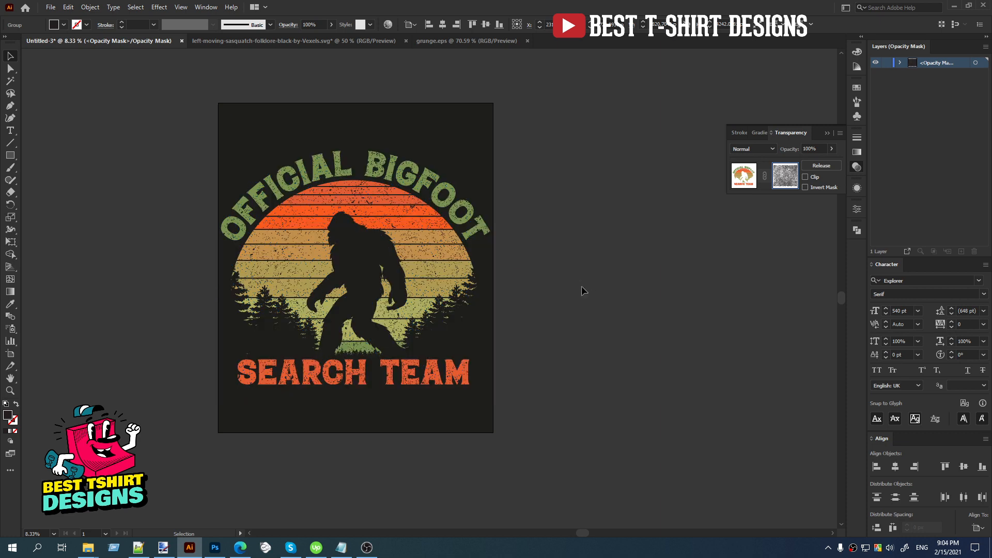
# Leave opacity mask editing by returning to the artwork, deselect everything and inspect the distressed design.
pyautogui.click(747, 181)
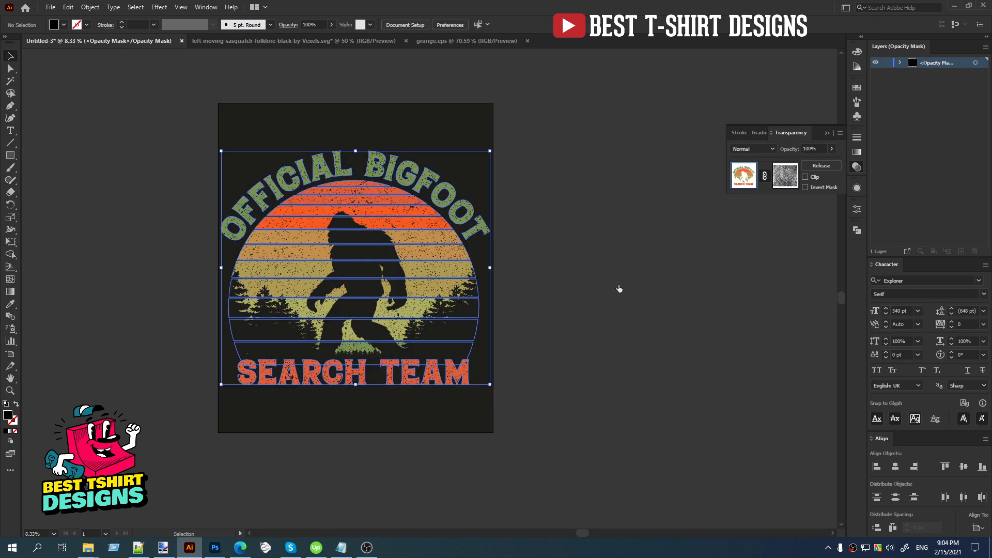
pyautogui.hotkey('ctrl', 'shift', 'a')
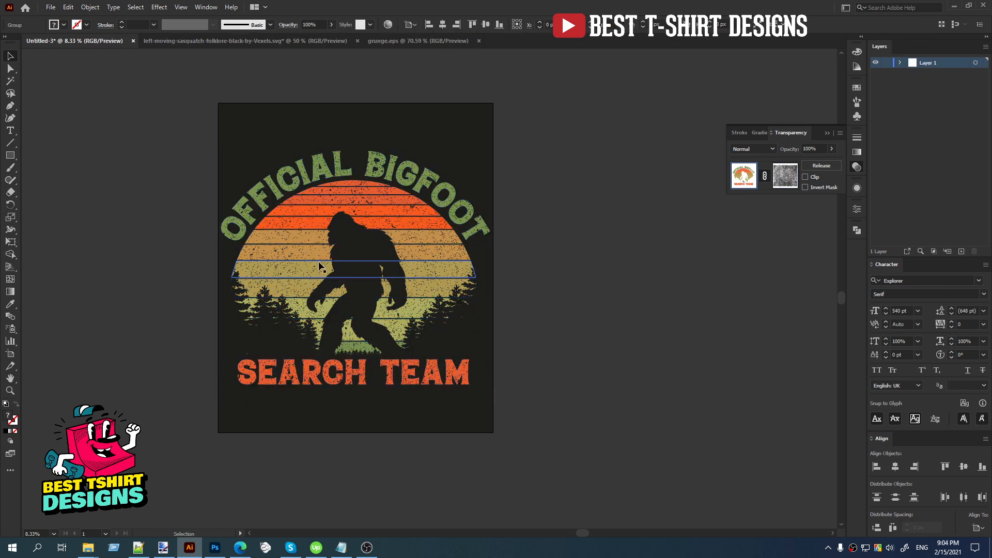
pyautogui.keyDown('alt'); pyautogui.scroll(1, 321, 263); pyautogui.keyUp('alt')
pyautogui.click(656, 360)
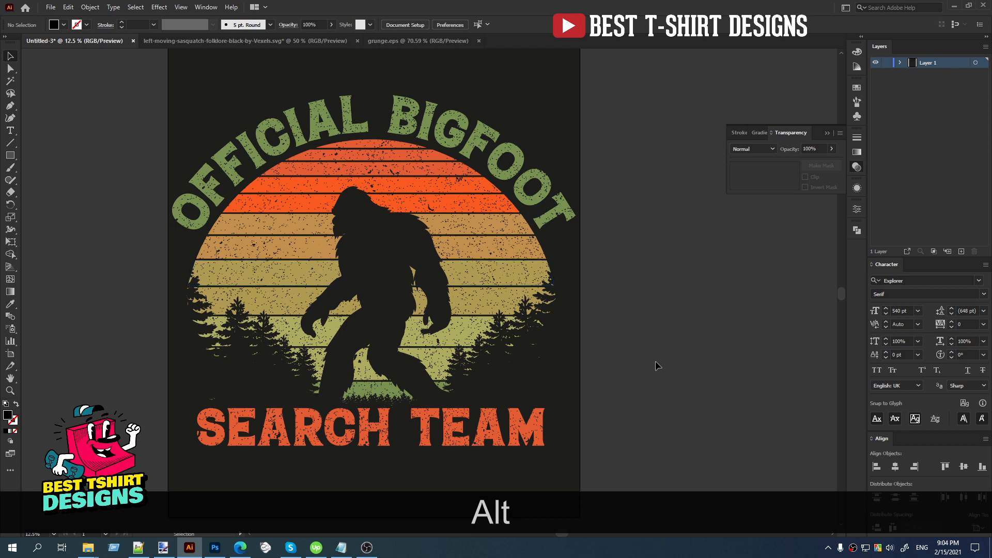
pyautogui.scroll(-1, 655, 361)
pyautogui.click(655, 361)
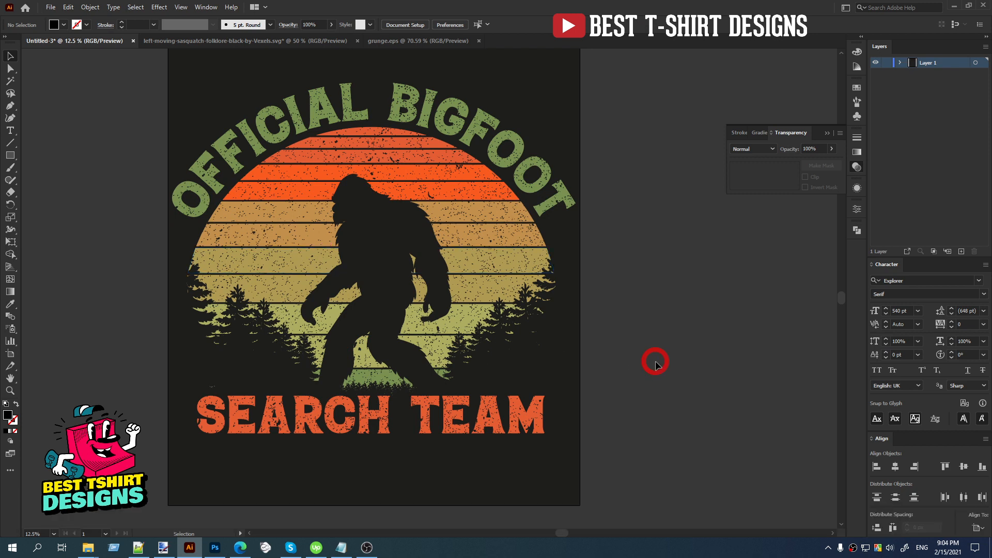
# Expand Layer 1 and temporarily hide the dark background rectangle to preview the distressed design on white.
pyautogui.click(901, 62)
pyautogui.click(876, 84)
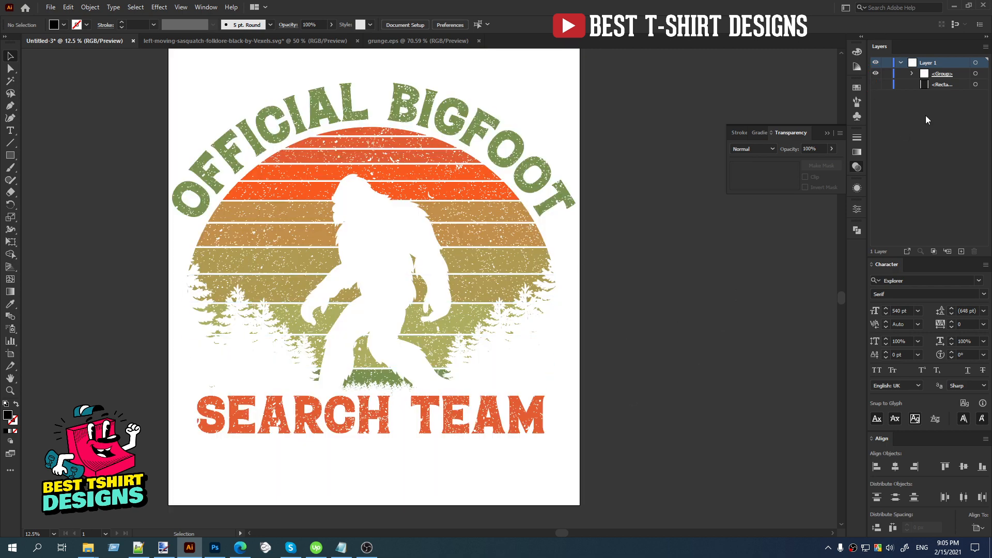
# Preview red, blue and purple fills on the background rectangle, settle on dark navy blue, and deselect it.
pyautogui.click(976, 84)
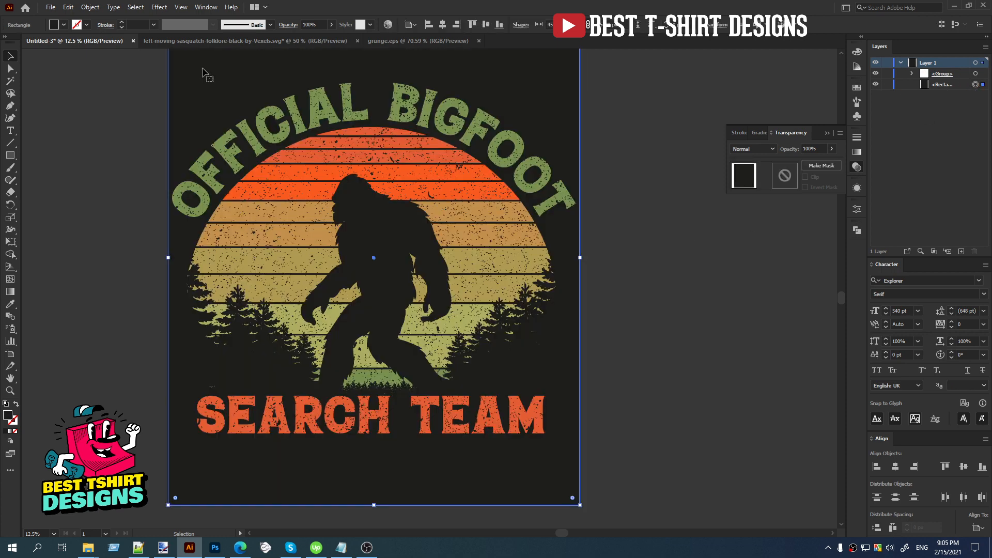
pyautogui.click(63, 25)
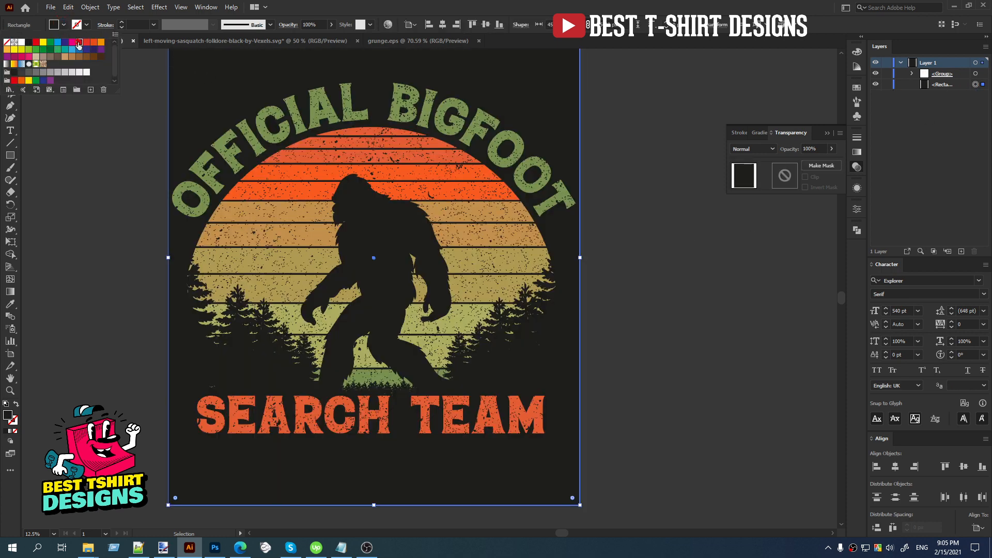
pyautogui.click(79, 42)
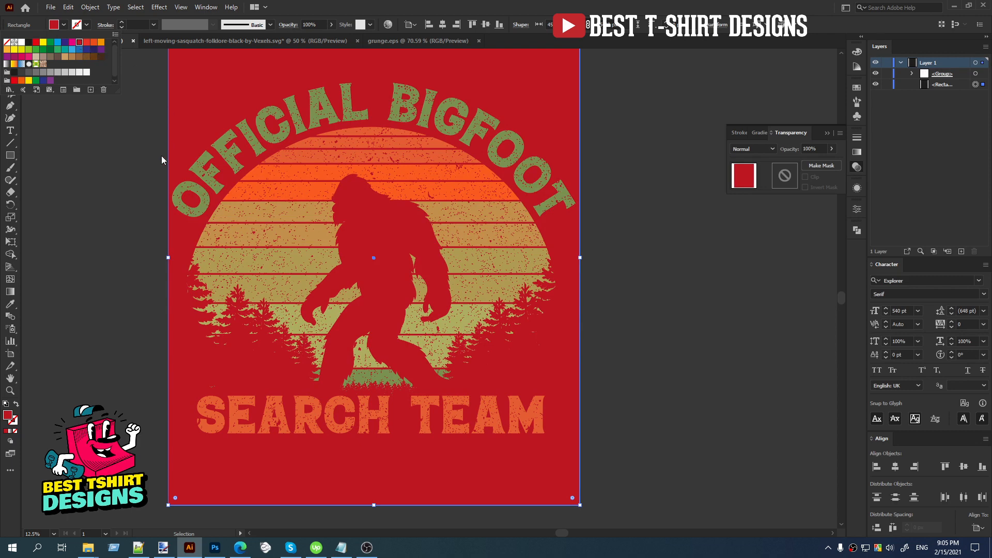
pyautogui.click(86, 49)
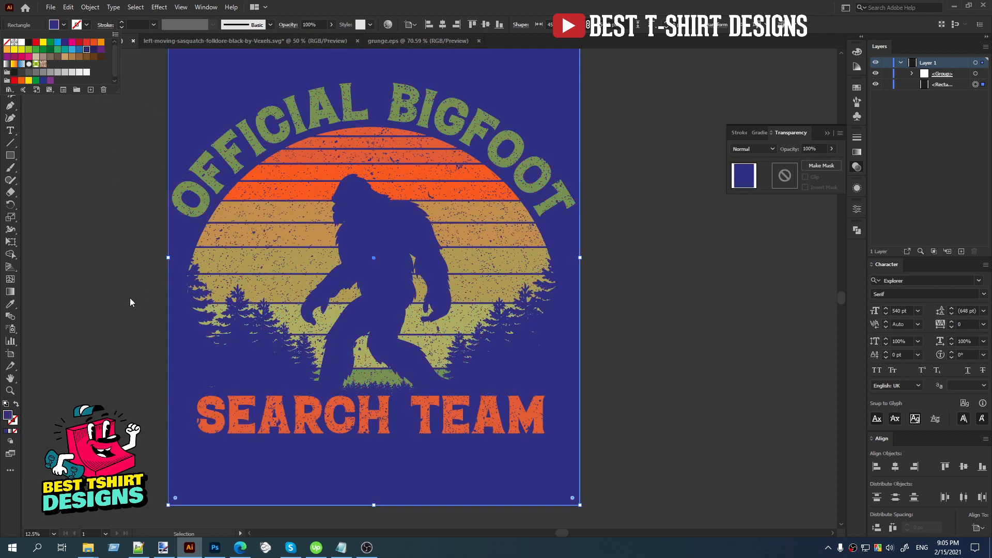
pyautogui.click(6, 57)
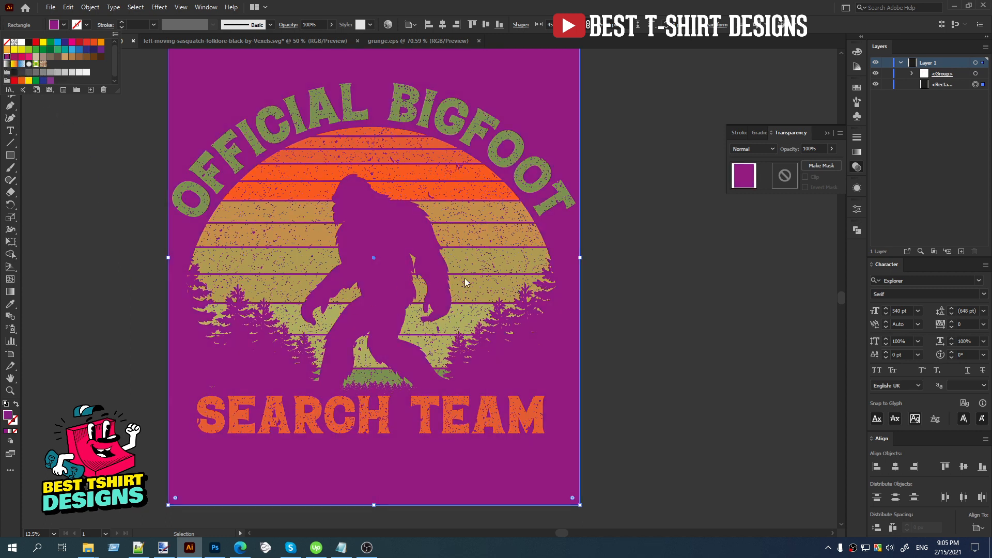
pyautogui.click(94, 49)
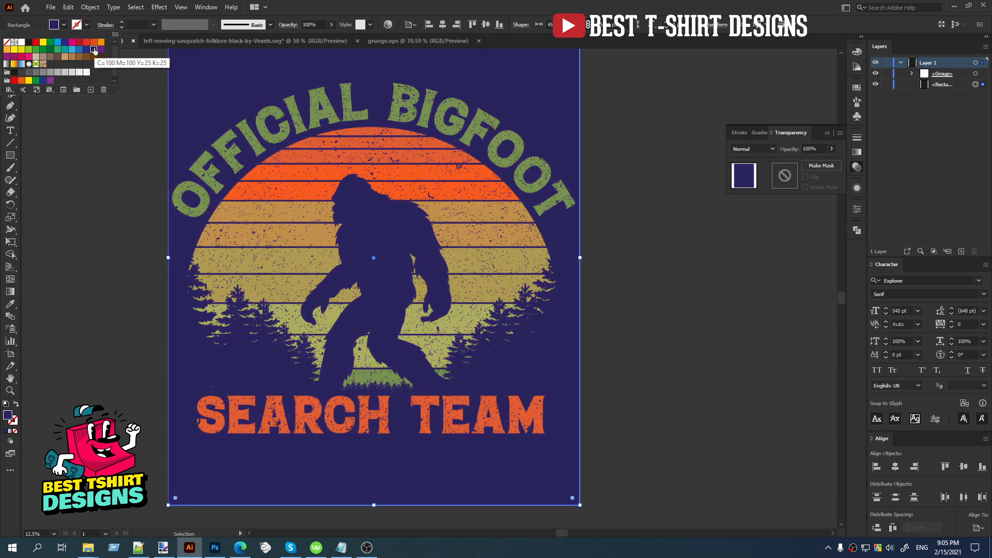
pyautogui.click(97, 207)
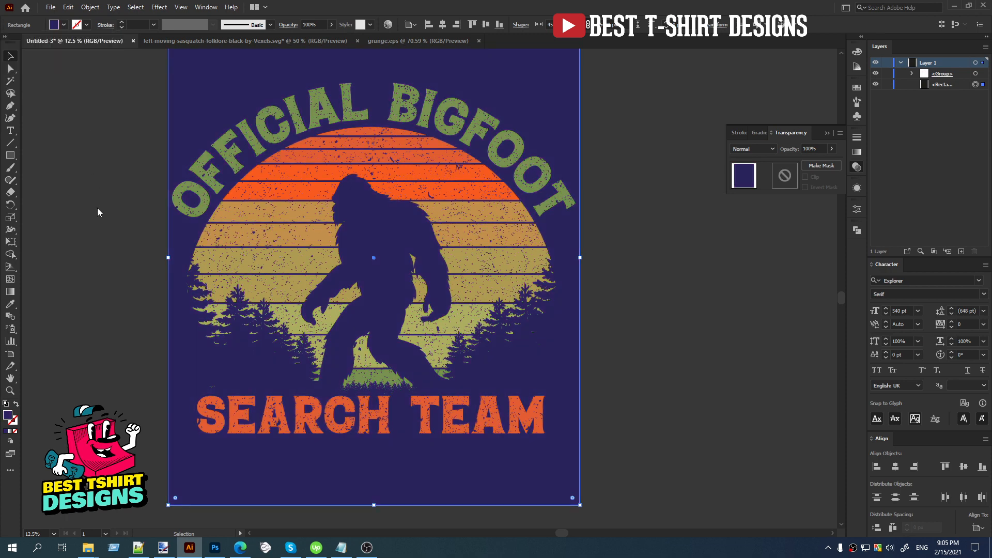
pyautogui.click(636, 339)
pyautogui.scroll(-1, 433, 307)
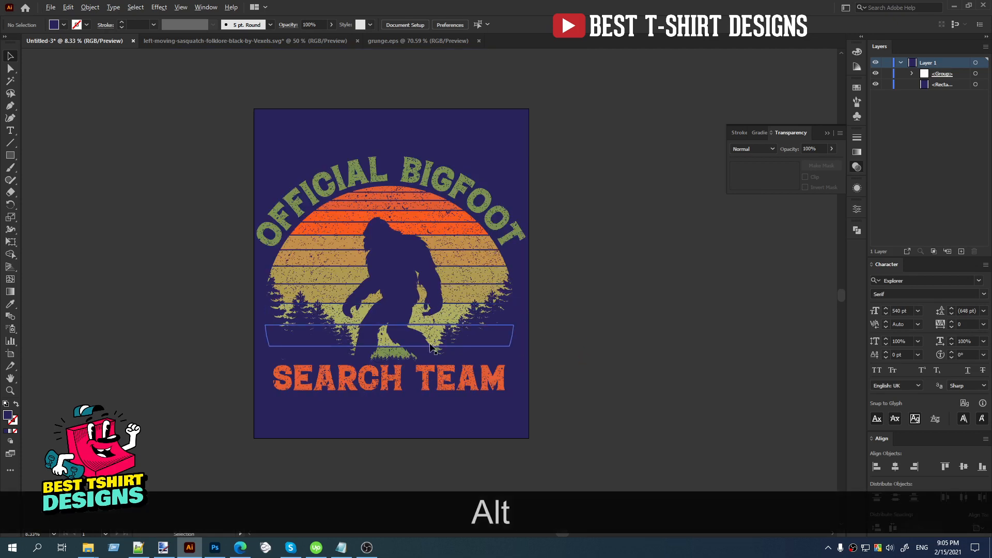
pyautogui.scroll(1, 433, 346)
pyautogui.moveTo(623, 398); pyautogui.dragTo(593, 404)
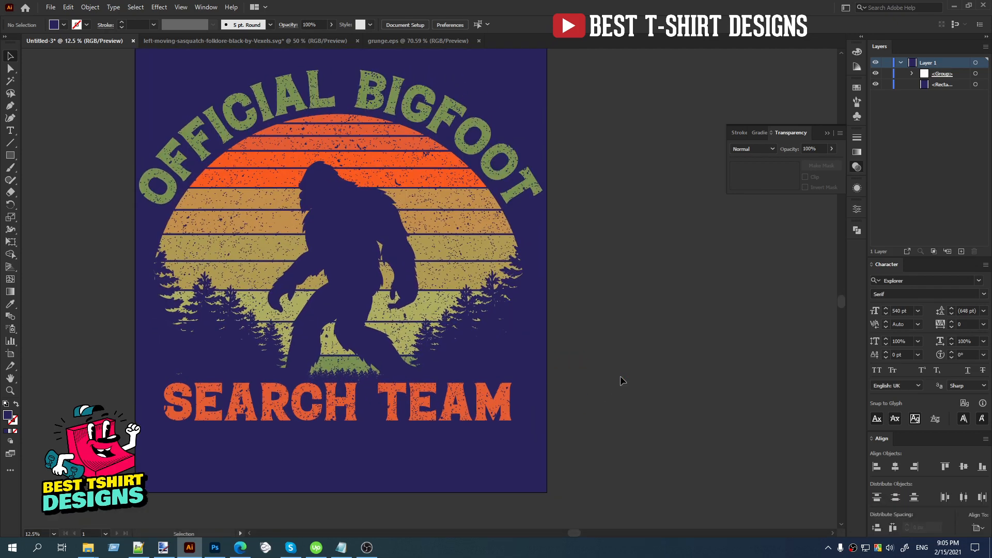
pyautogui.press('F10')
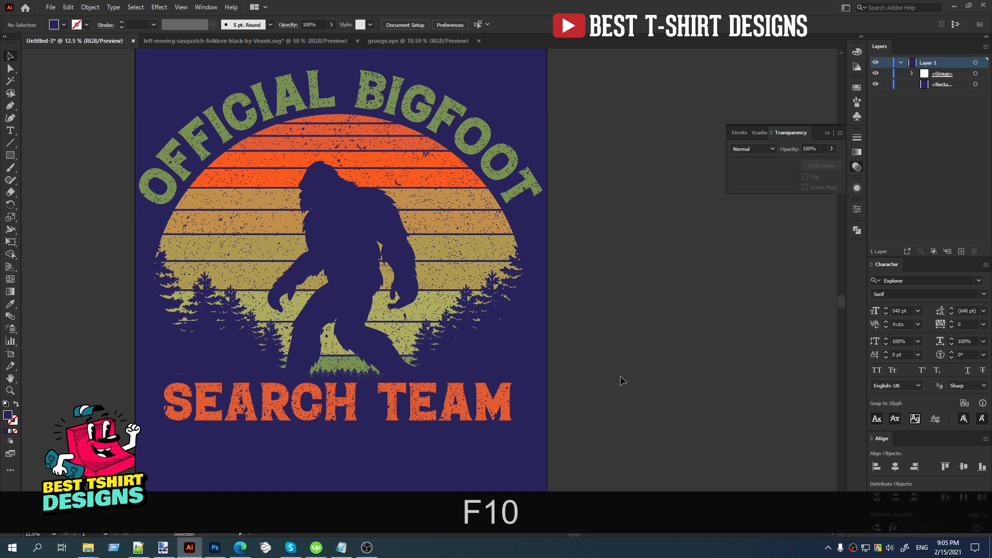